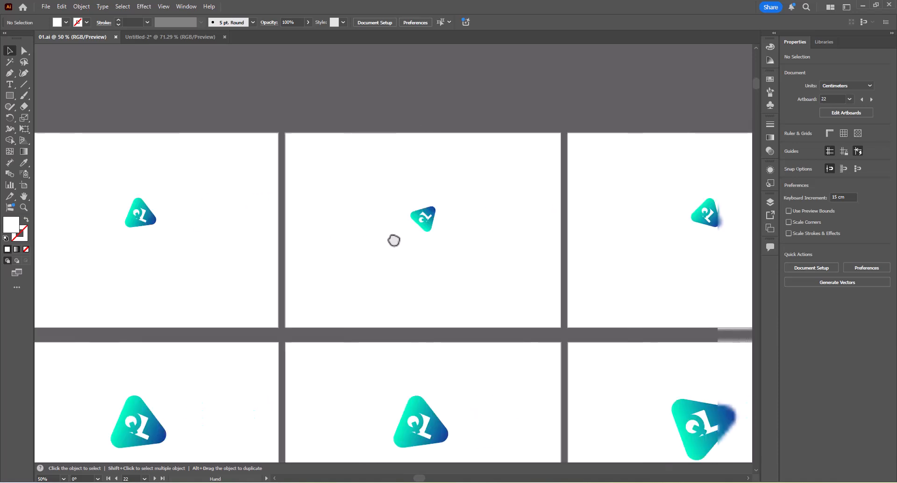
Switch to the Untitled-2 document containing the finished QUICK LEARN logo.
left_click(183, 37)
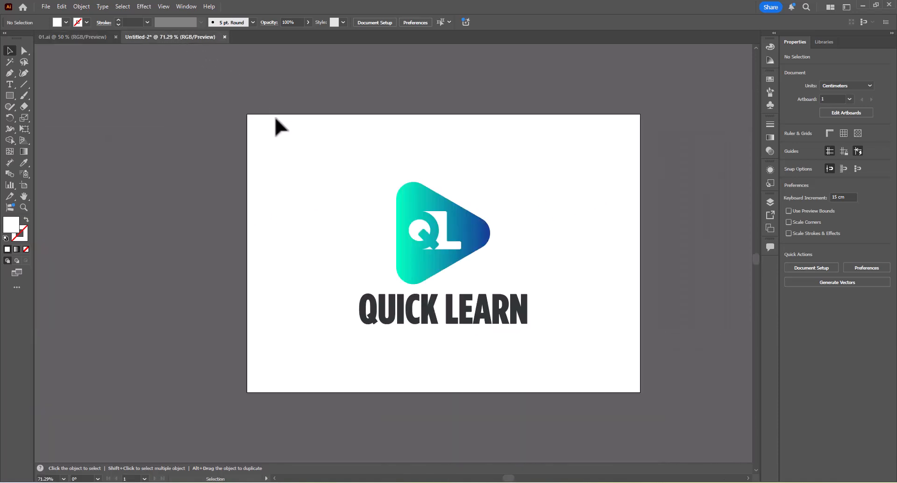
scroll(342, 82, "down", 8)
left_click_drag(353, 71, 356, 209)
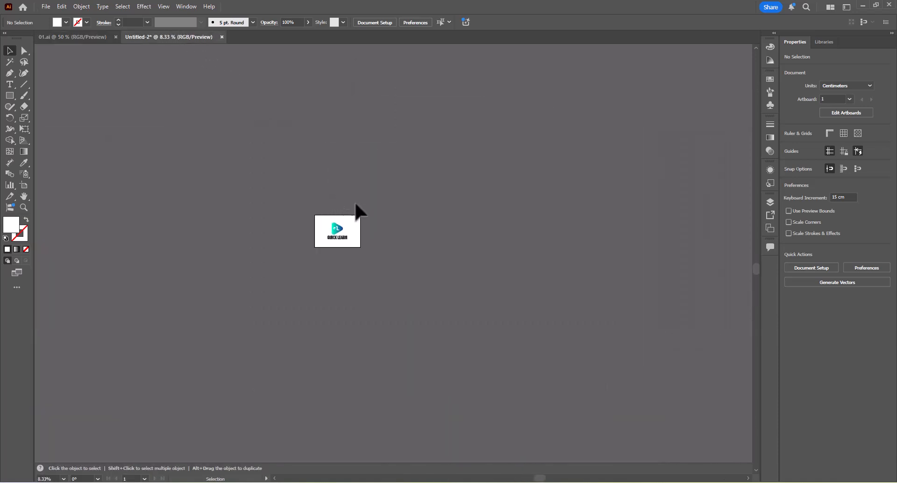
scroll(358, 220, "up", 2)
scroll(276, 224, "up", 3)
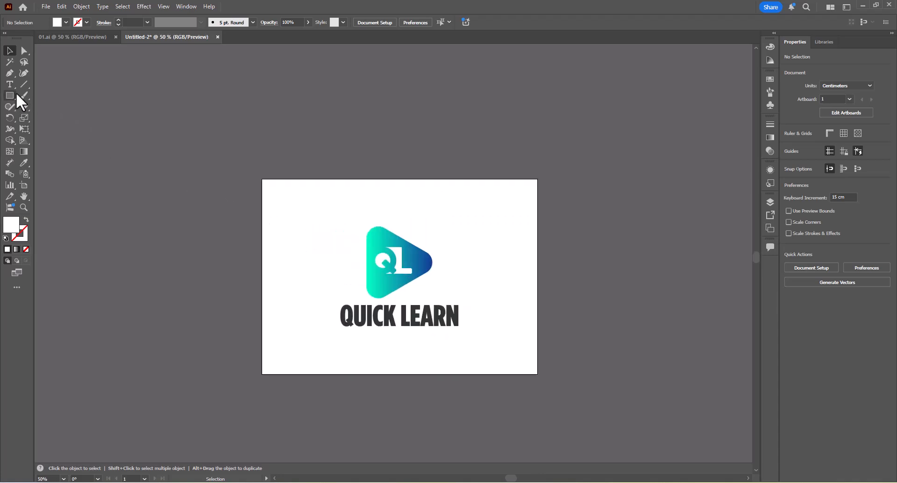
key("b")
scroll(341, 143, "up", 3)
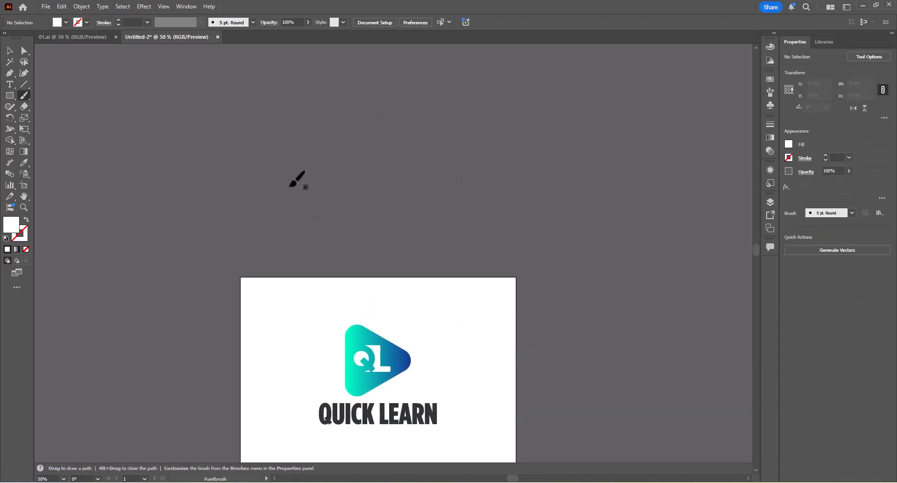
scroll(326, 179, "up", 1)
left_click_drag(273, 212, 557, 130)
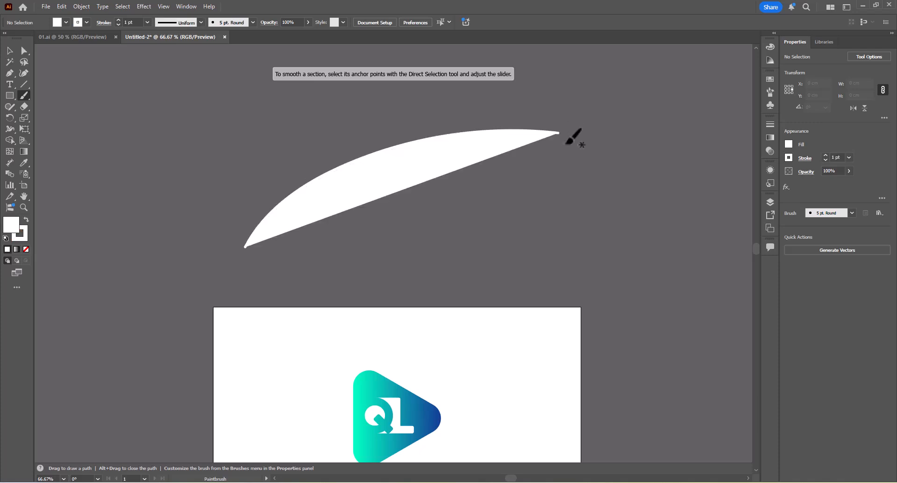
key("ctrl+z")
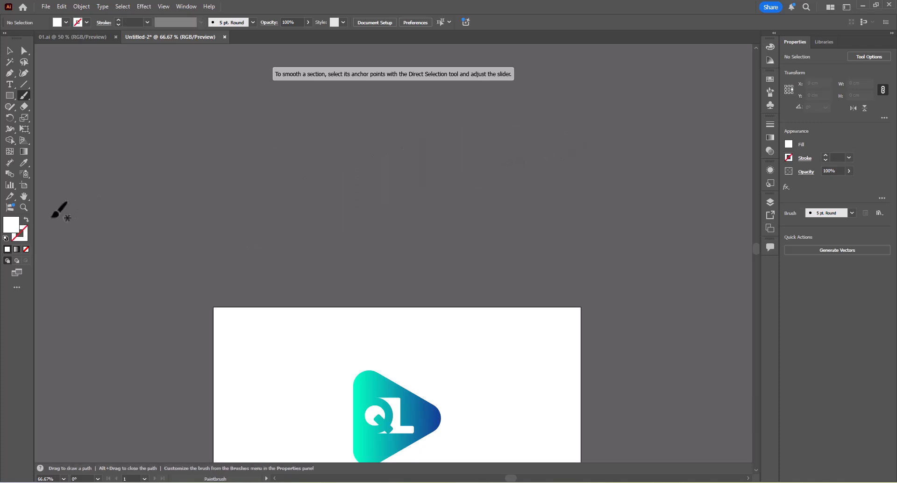
Swap fill and stroke, then paint a white unfilled arc above the logo artboard with short Paintbrush strokes across it.
left_click(25, 221)
mouse_move(230, 237)
left_mouse_down()
mouse_move(316, 174)
mouse_move(623, 129)
left_mouse_up()
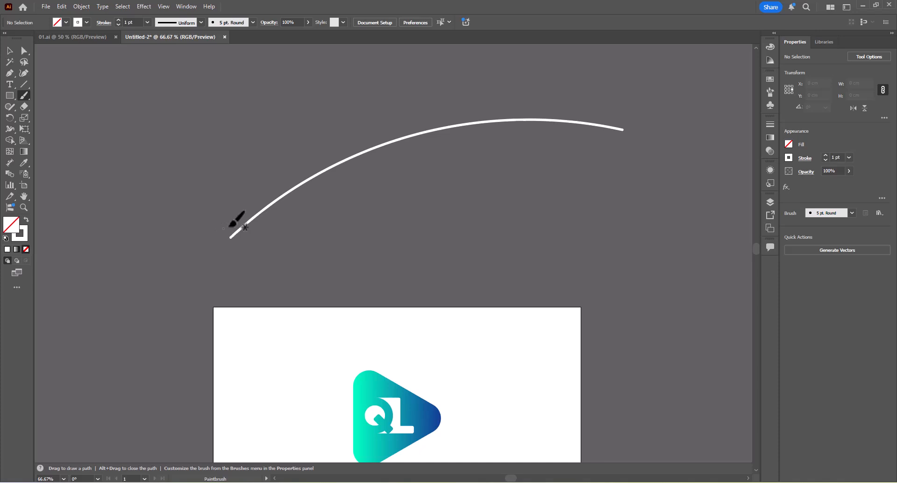
key("alt")
mouse_move(233, 222)
left_mouse_down()
mouse_move(238, 245)
mouse_move(241, 222)
mouse_move(265, 218)
mouse_move(268, 201)
mouse_move(287, 189)
mouse_move(314, 186)
mouse_move(355, 142)
mouse_move(378, 163)
mouse_move(408, 112)
mouse_move(446, 115)
mouse_move(442, 134)
mouse_move(469, 105)
mouse_move(488, 149)
mouse_move(511, 101)
left_mouse_up()
scroll(467, 117, "down", 3)
scroll(484, 120, "up", 3)
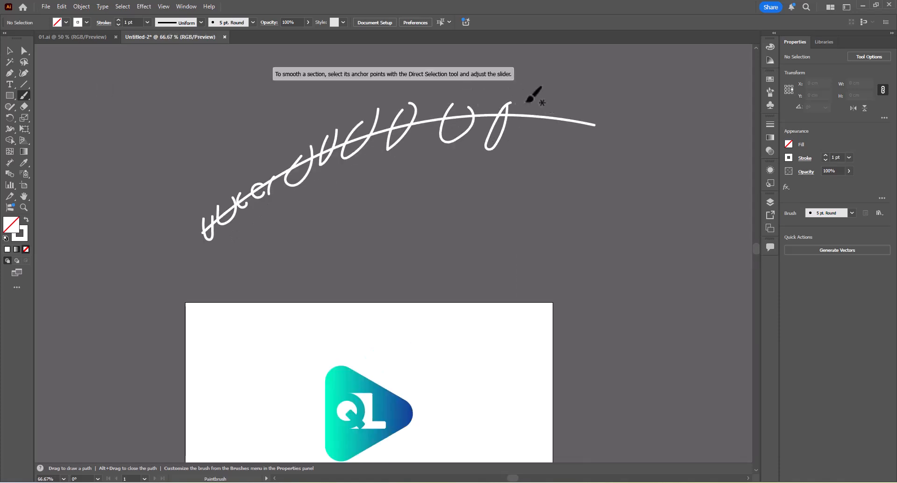
Examine the 01.ai artboards where the company name builds up letter by letter beneath the logo.
left_click(104, 41)
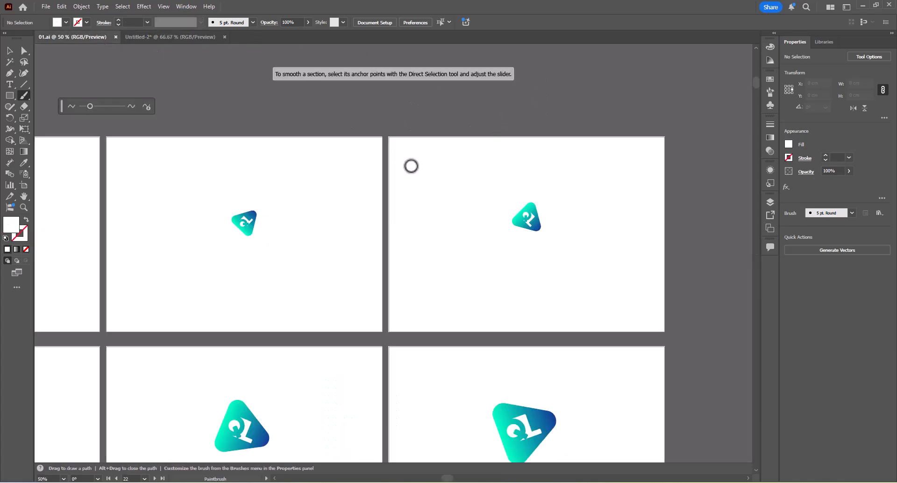
scroll(413, 189, "down", 4)
left_click_drag(417, 267, 556, 173)
scroll(235, 290, "up", 2)
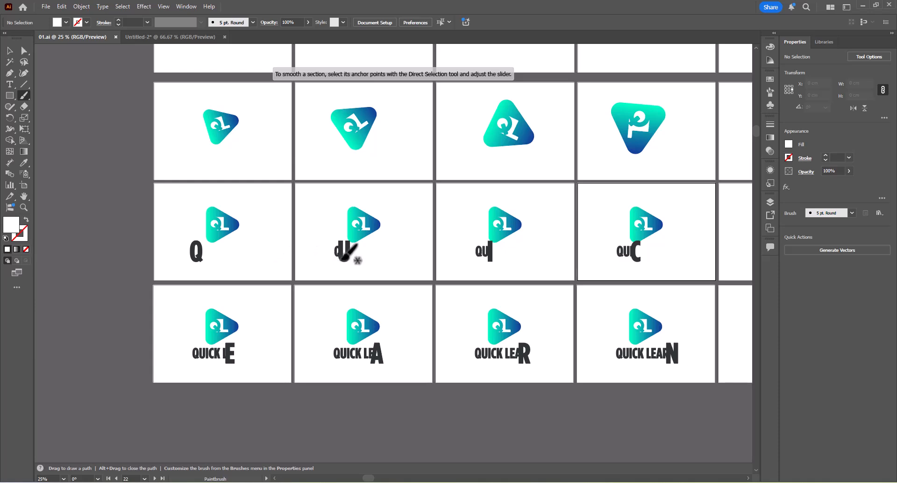
scroll(219, 259, "up", 3)
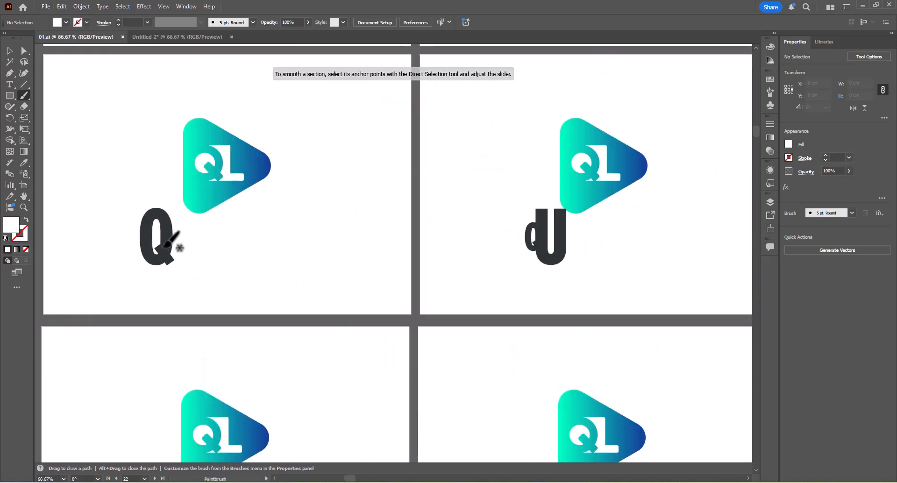
scroll(532, 235, "up", 2)
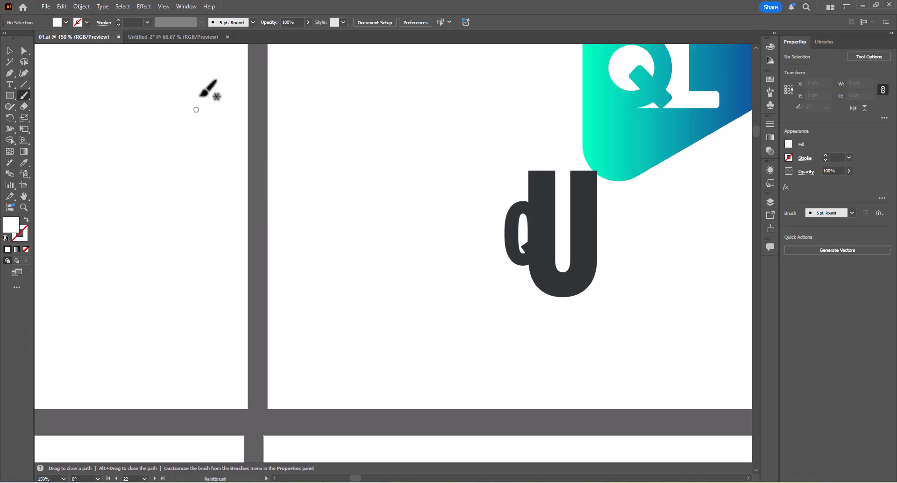
Compare the painted motion sketch in Untitled-2 with the first rotating-logo artboards in 01.ai.
left_click(192, 38)
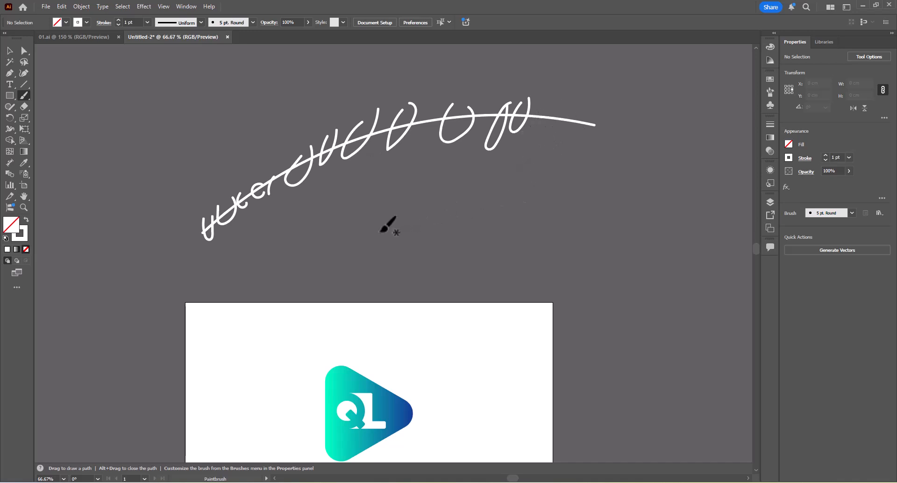
scroll(370, 254, "down", 4)
scroll(374, 252, "up", 2)
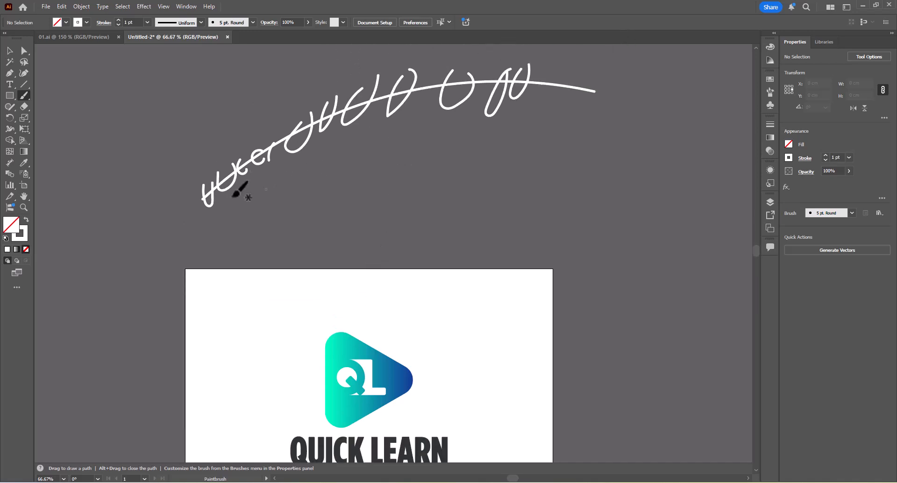
left_click(99, 37)
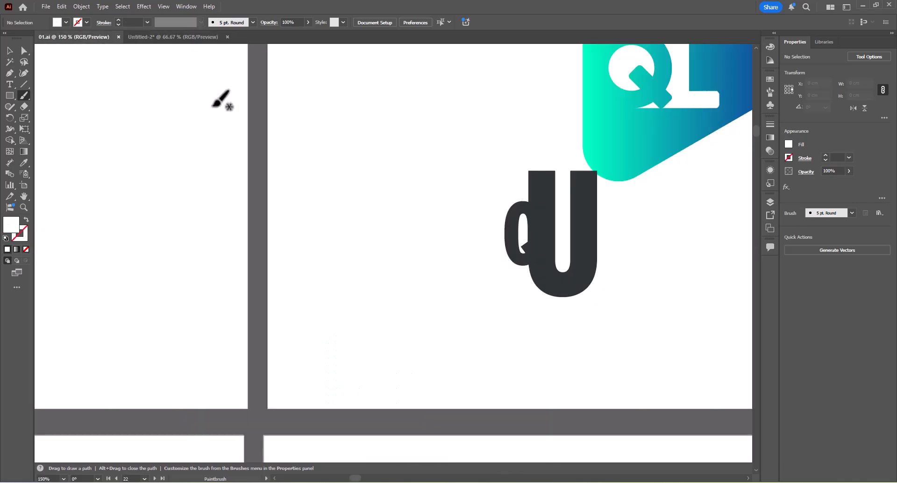
scroll(351, 205, "down", 4)
scroll(334, 136, "down", 2)
scroll(320, 170, "up", 5)
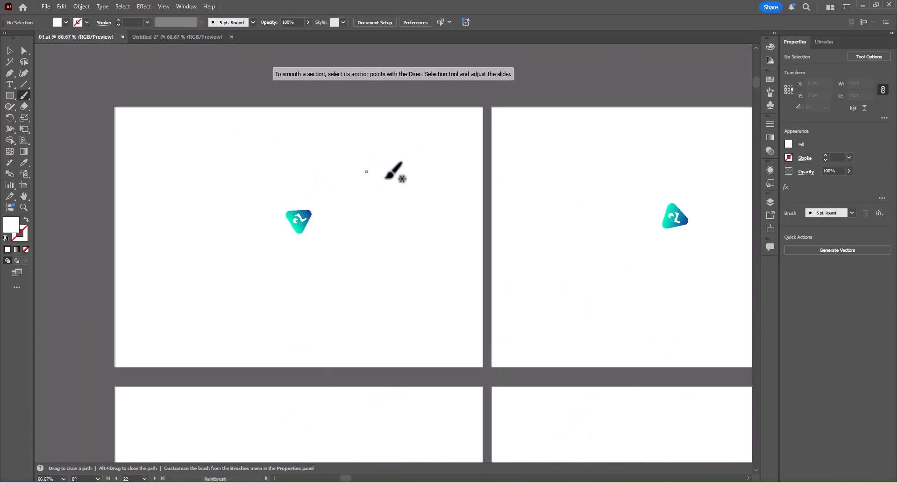
scroll(344, 181, "down", 3)
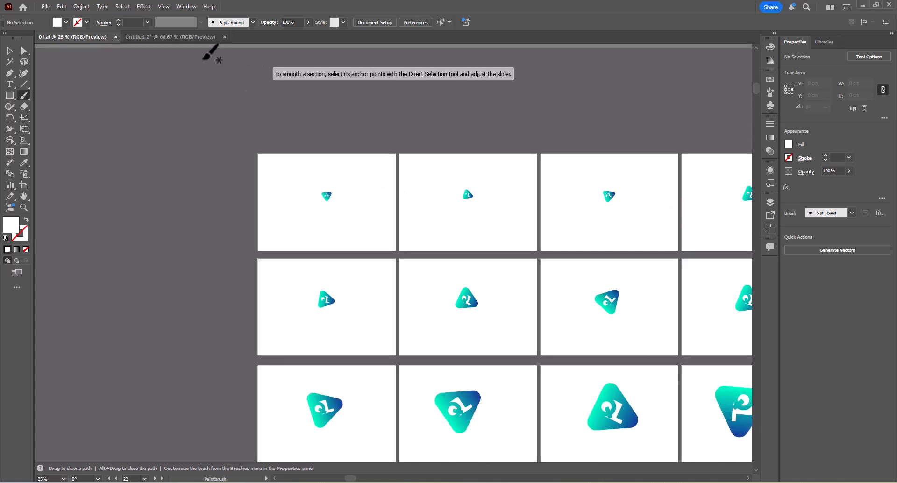
Return to Untitled-2 and delete the arc and all brush strokes above the artboard.
left_click(192, 38)
scroll(299, 149, "down", 3)
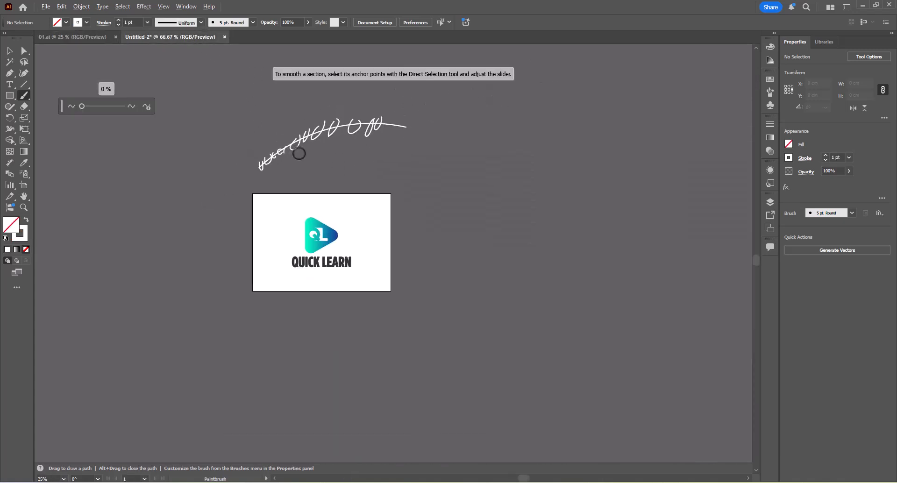
key("v")
left_click(206, 175)
key("Delete")
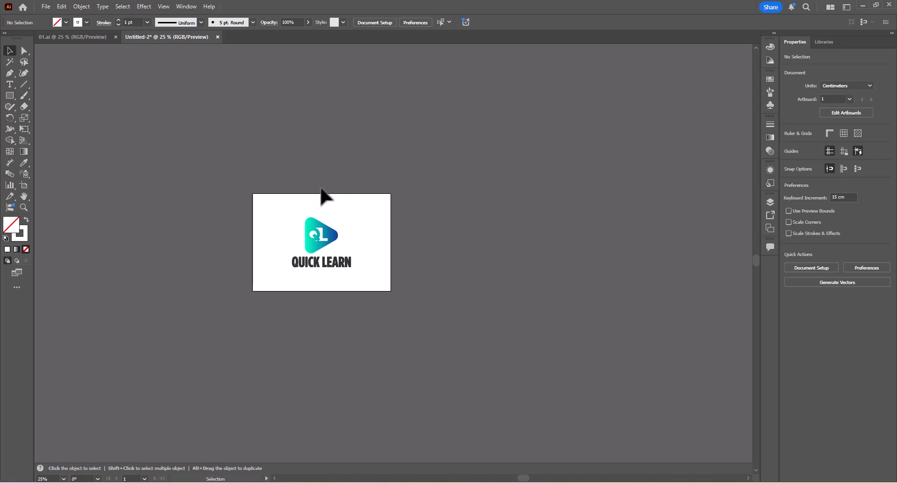
Put the logo document into artboard editing with the Artboard tool.
scroll(342, 242, "up", 2)
scroll(317, 256, "up", 2)
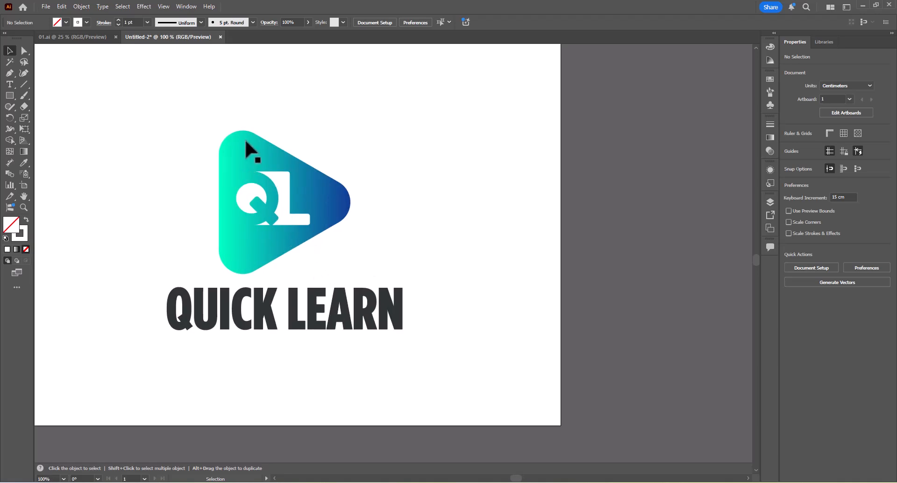
left_click_drag(366, 186, 512, 231)
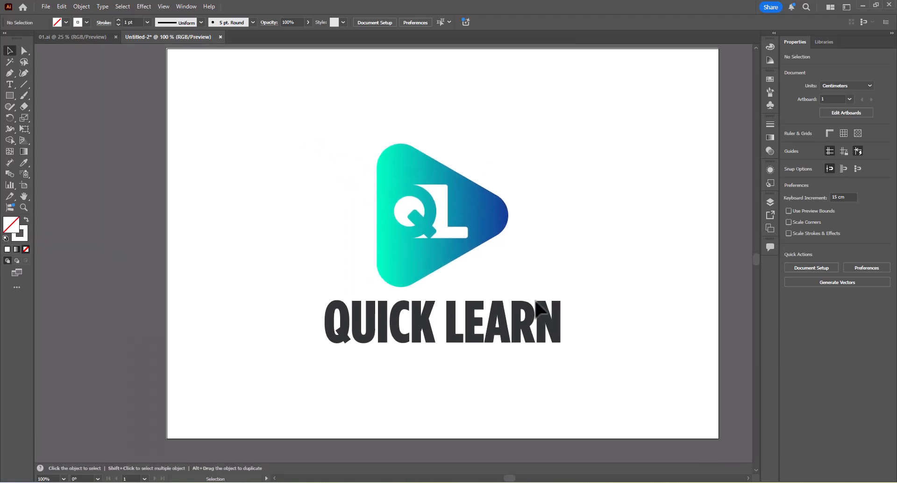
scroll(322, 197, "down", 1)
scroll(322, 198, "down", 1)
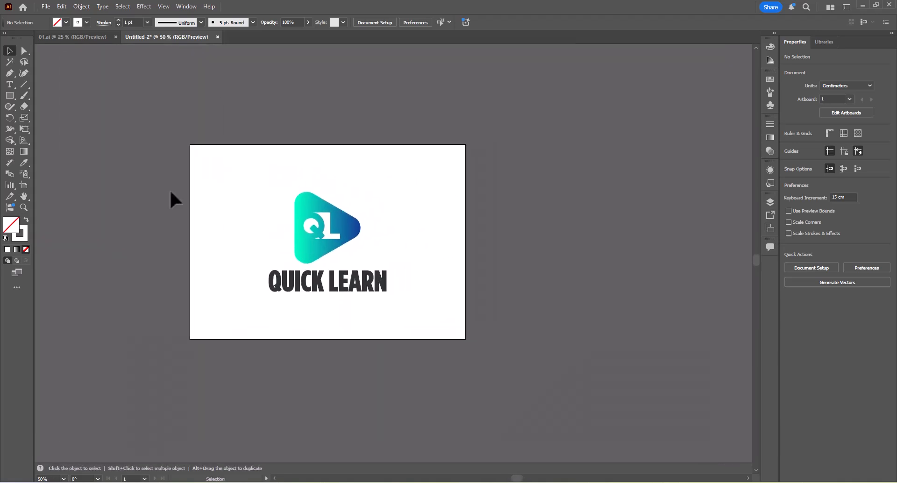
left_click(24, 185)
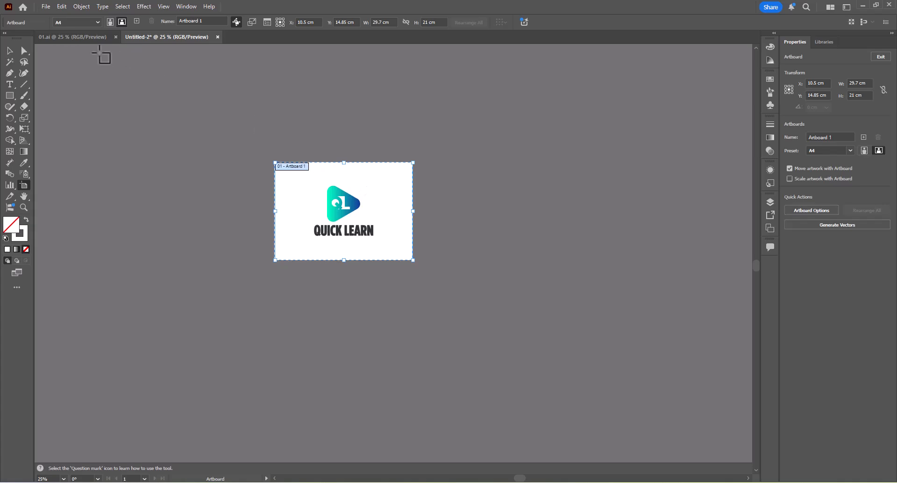
Examine how the numbered artboards are arranged in a grid in 01.ai.
left_click(86, 37)
scroll(405, 178, "down", 1)
scroll(480, 226, "down", 2)
scroll(560, 266, "up", 1)
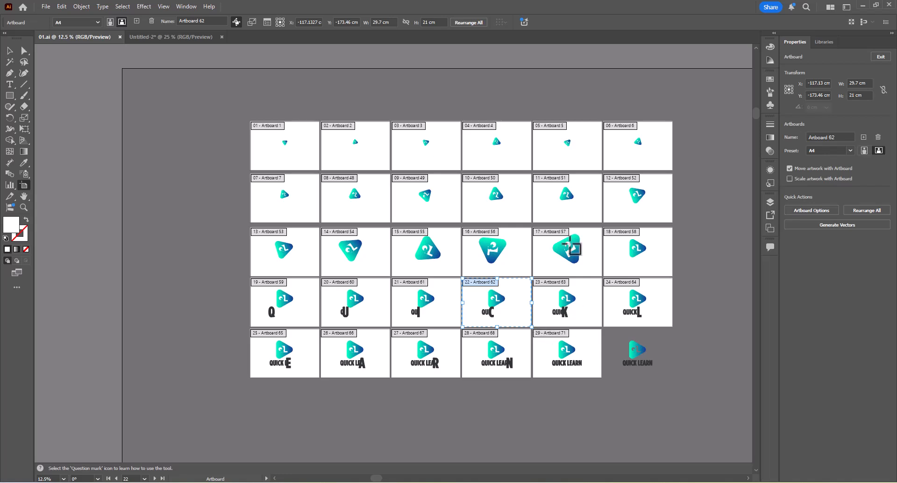
Return to Untitled-2 and add A4 artboards beside the logo artboard until the row holds ten.
left_click(208, 38)
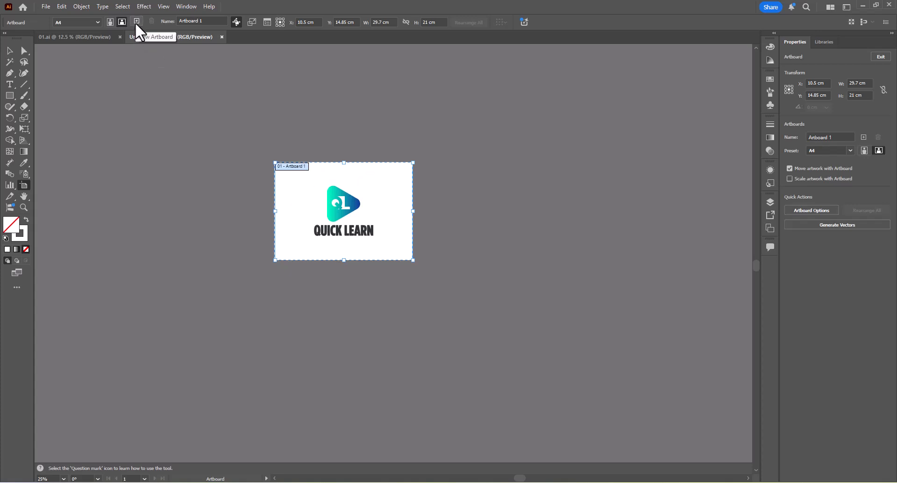
left_click(863, 137)
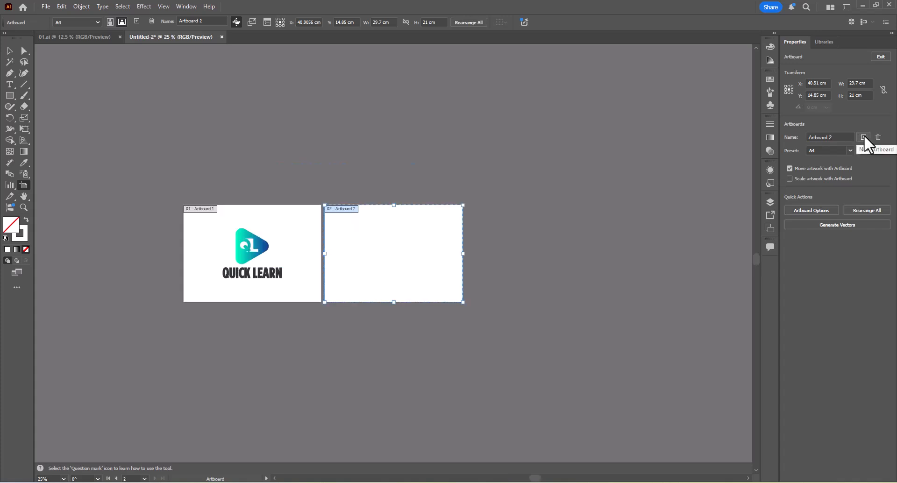
scroll(500, 202, "down", 3)
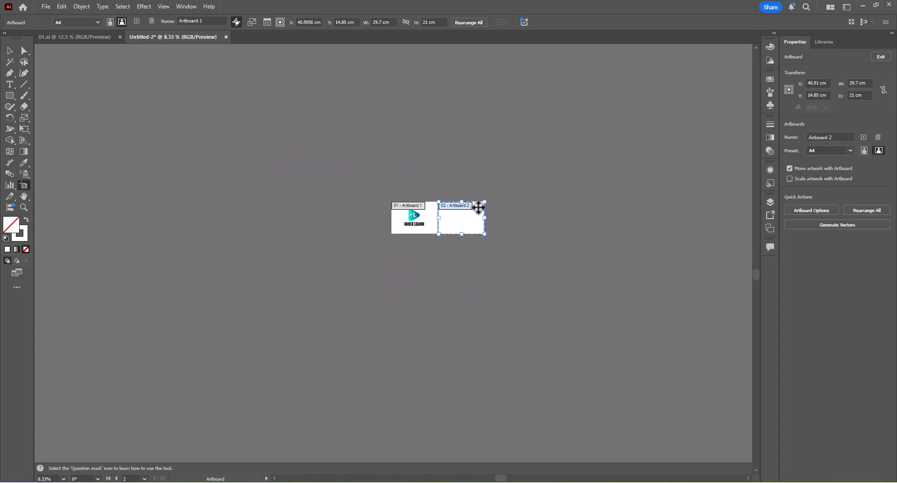
left_click_drag(479, 207, 360, 186)
scroll(349, 199, "up", 2)
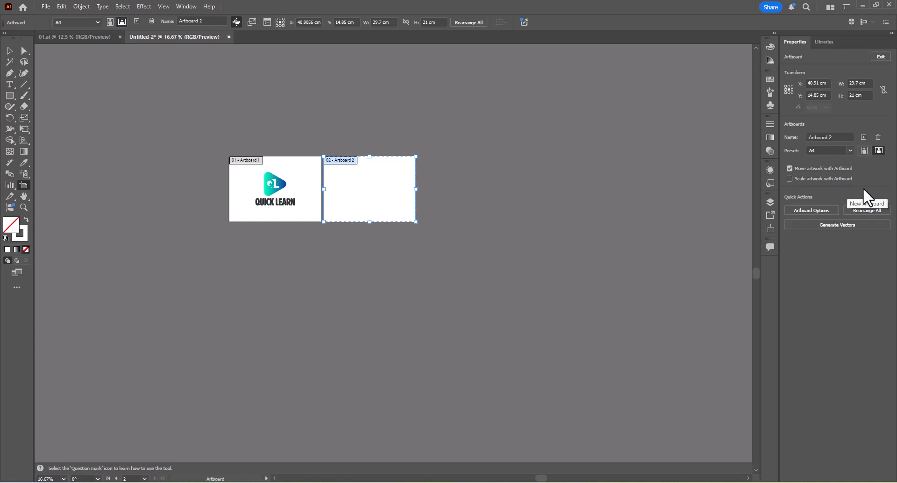
left_click(861, 137)
left_click(861, 137)
left_click(861, 137)
left_click(860, 138)
left_click(861, 138)
left_click(860, 138)
left_click(860, 138)
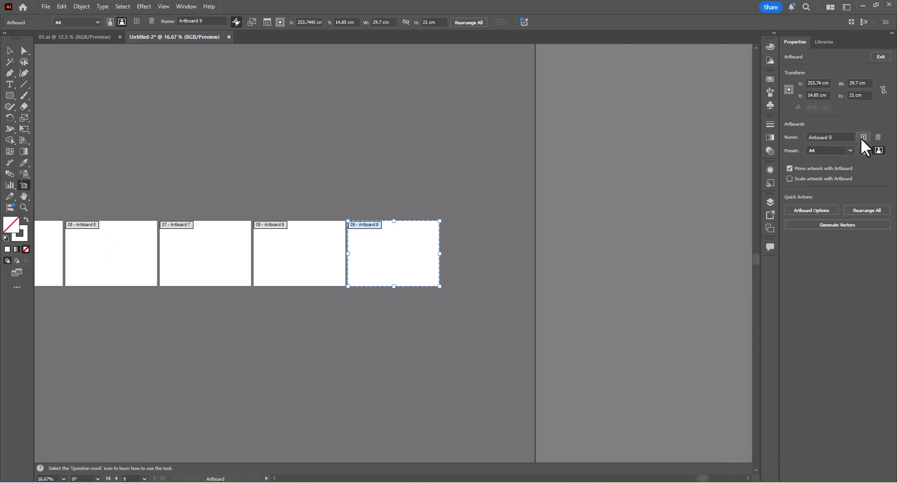
left_click(861, 138)
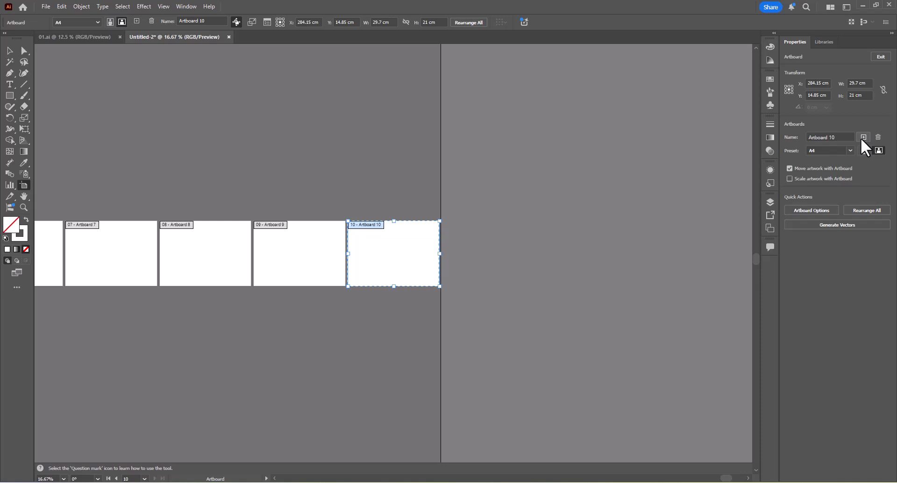
Add an eleventh artboard and move it directly below the logo artboard to start a second row.
left_click(861, 138)
scroll(492, 251, "down", 4)
left_click_drag(547, 248, 404, 251)
scroll(367, 257, "up", 2)
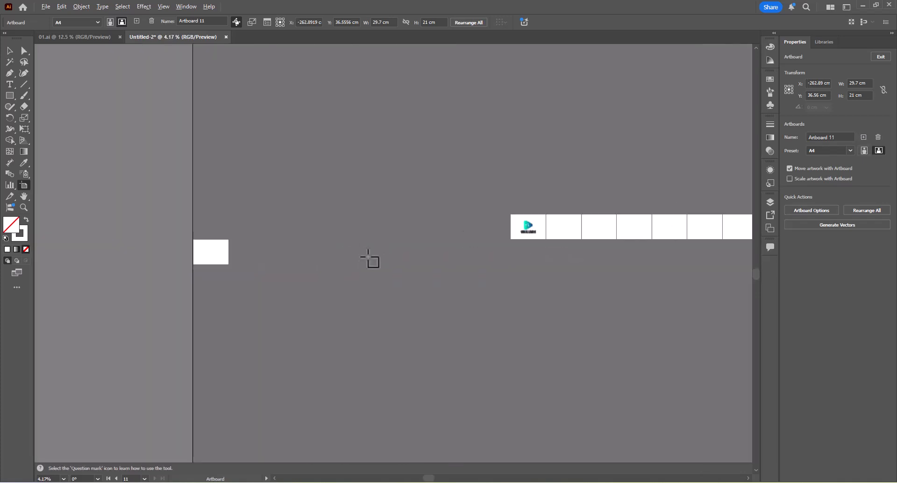
left_click_drag(173, 252, 591, 254)
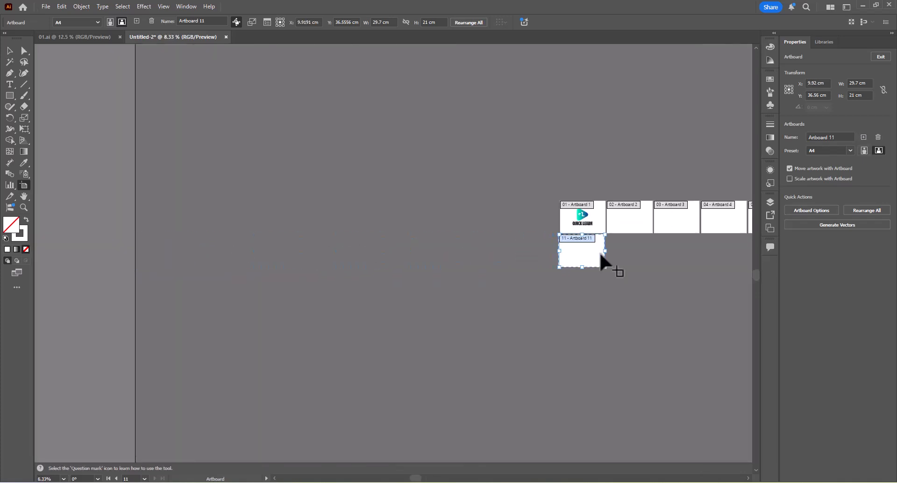
Shift the eleventh artboard sideways to line up with the logo artboard above, at X about 10.52 cm.
scroll(599, 251, "up", 4)
scroll(555, 228, "up", 3)
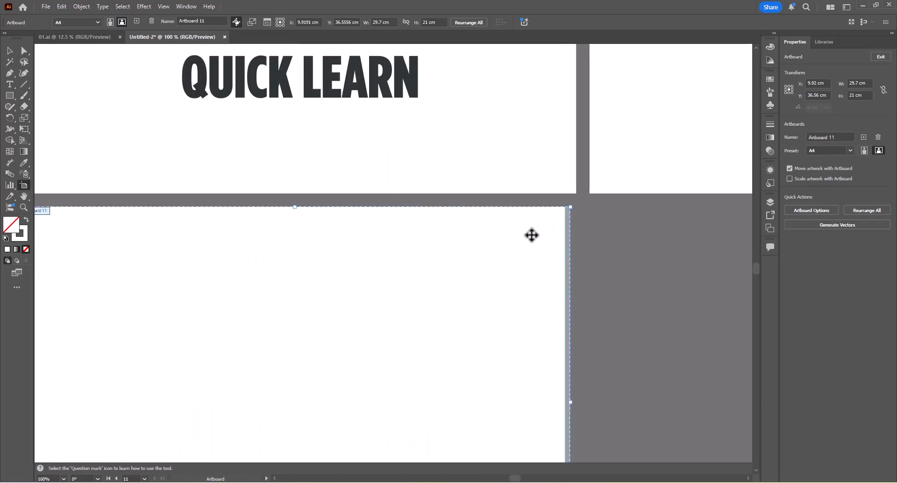
left_click_drag(530, 234, 365, 210)
scroll(536, 235, "down", 2)
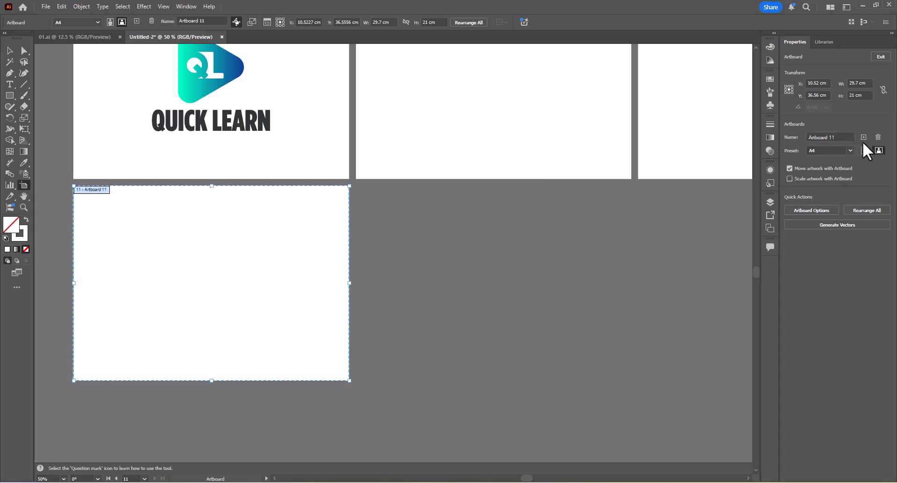
Add A4 artboards beside the eleventh one until the second row holds ten.
left_click(862, 138)
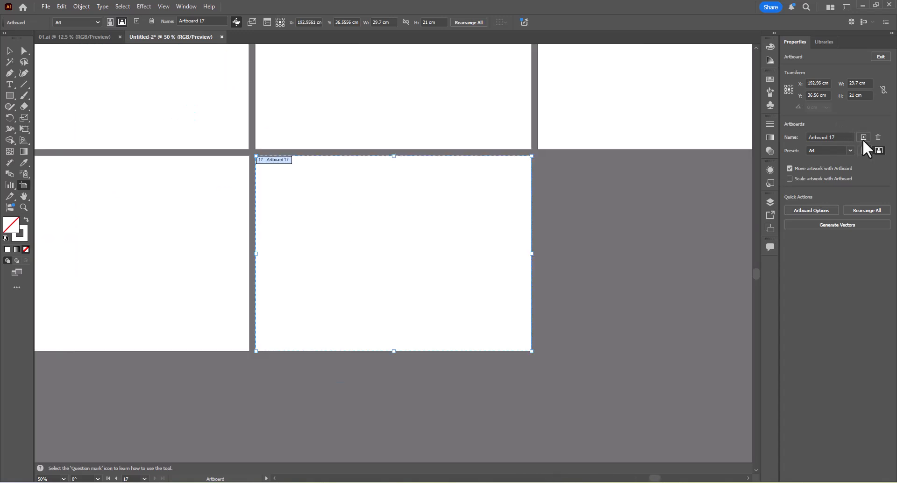
left_click(863, 138)
left_click(862, 137)
Add a twenty-first artboard and move it directly below the eleventh to start a third row, at X about 10.27 cm.
left_click(862, 138)
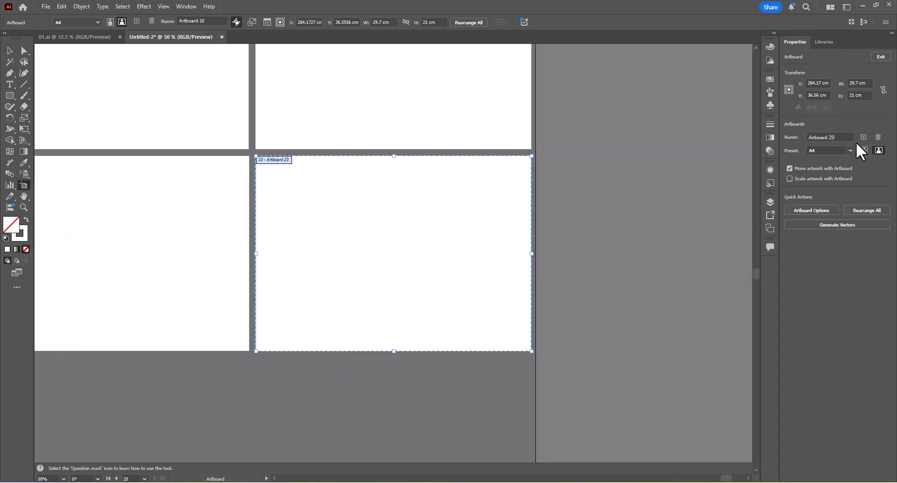
left_click(862, 138)
scroll(536, 161, "down", 3)
left_click_drag(621, 178, 309, 232)
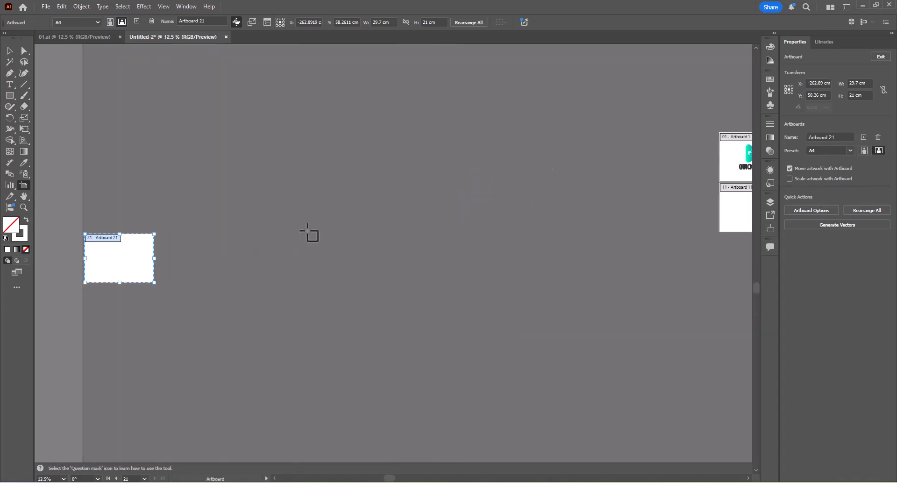
scroll(306, 230, "down", 2)
left_click_drag(245, 242, 455, 276)
scroll(485, 237, "up", 4)
scroll(401, 229, "up", 3)
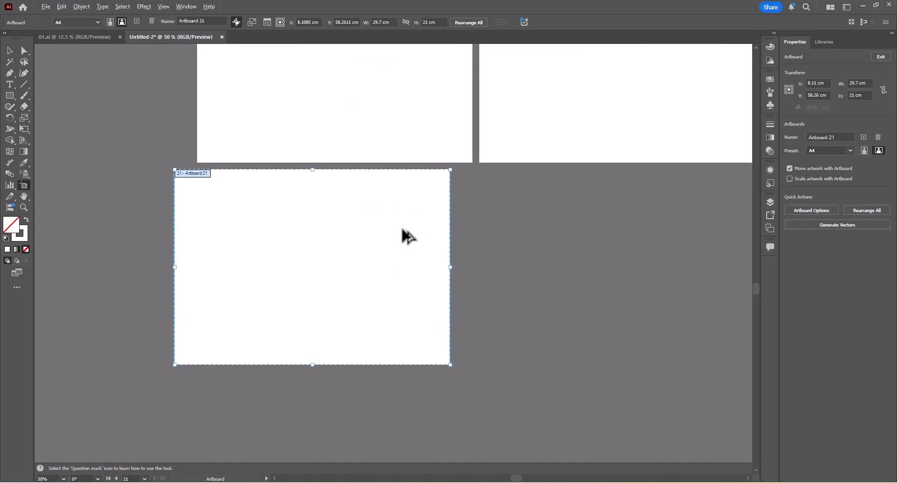
left_click_drag(402, 234, 407, 223)
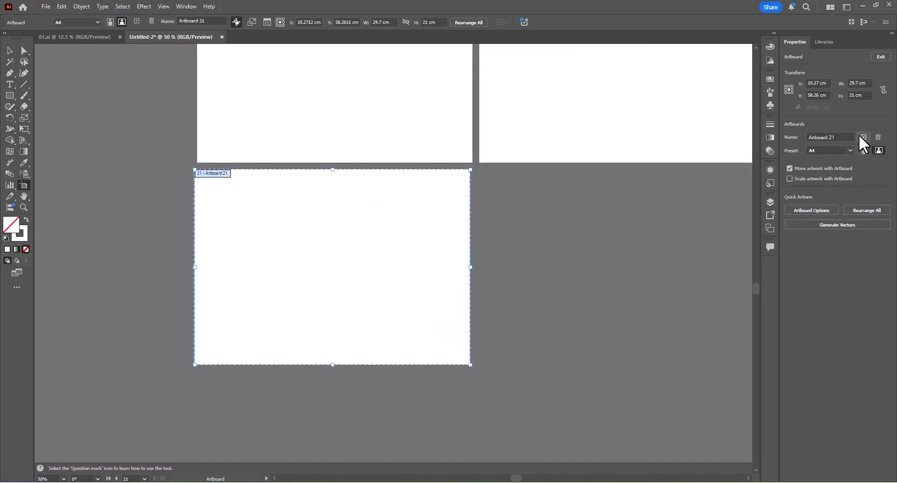
Add A4 artboards beside the twenty-first one until the third row holds ten, and finish editing artboards.
left_click(860, 135)
left_click(860, 136)
left_click(860, 136)
left_click(860, 136)
left_click(860, 136)
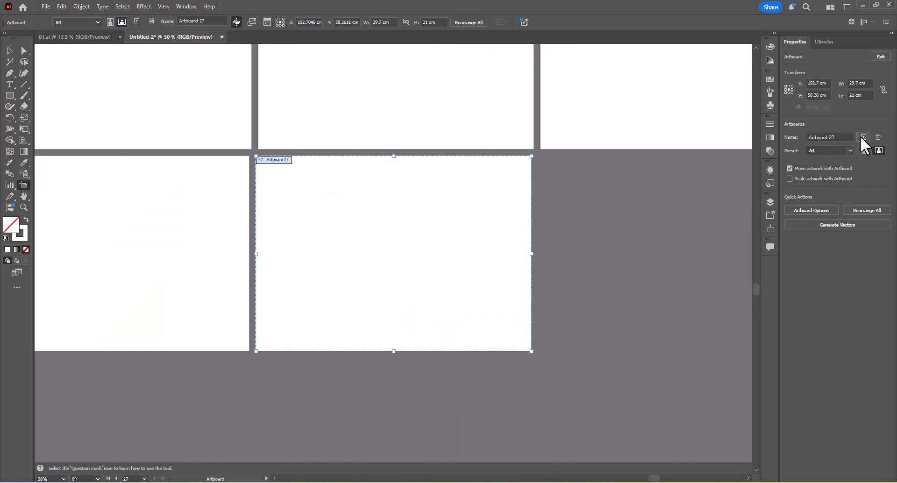
left_click(861, 136)
left_click(860, 137)
left_click(860, 136)
scroll(621, 154, "down", 3)
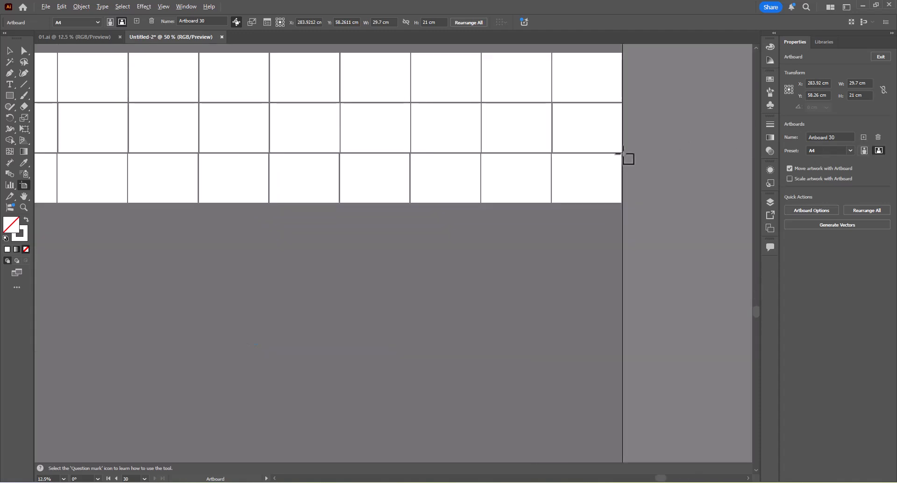
key("v")
left_click_drag(455, 105, 524, 290)
left_click_drag(319, 278, 563, 227)
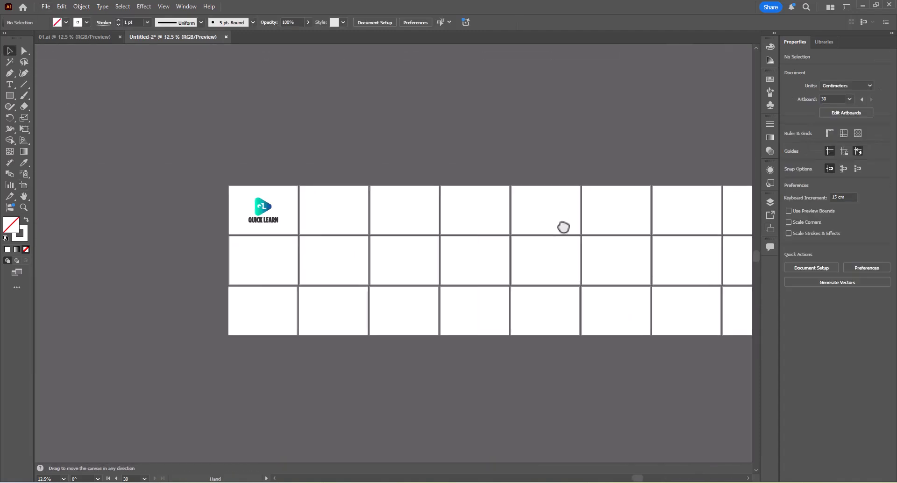
Copy the QUICK LEARN logo group on the first artboard and paste a duplicate.
scroll(356, 210, "down", 2)
scroll(305, 218, "up", 5)
left_click(314, 162)
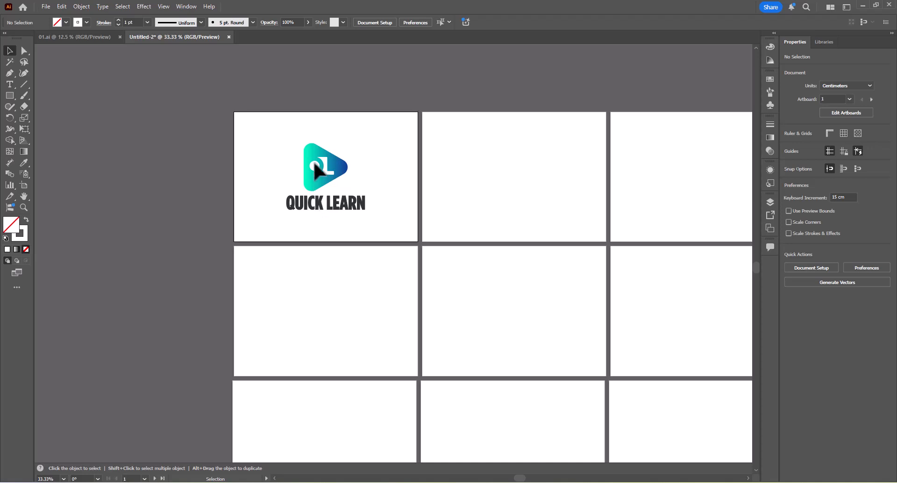
left_click(313, 161)
scroll(317, 161, "down", 3)
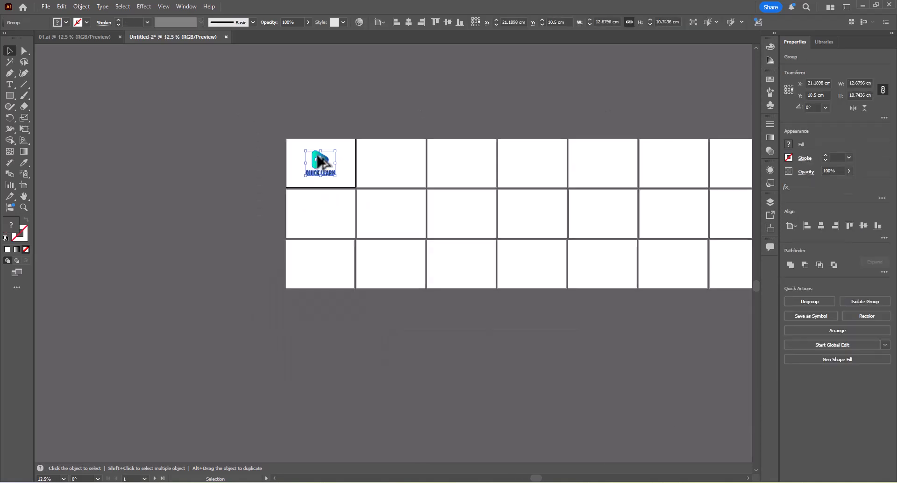
scroll(320, 162, "down", 1)
key("a")
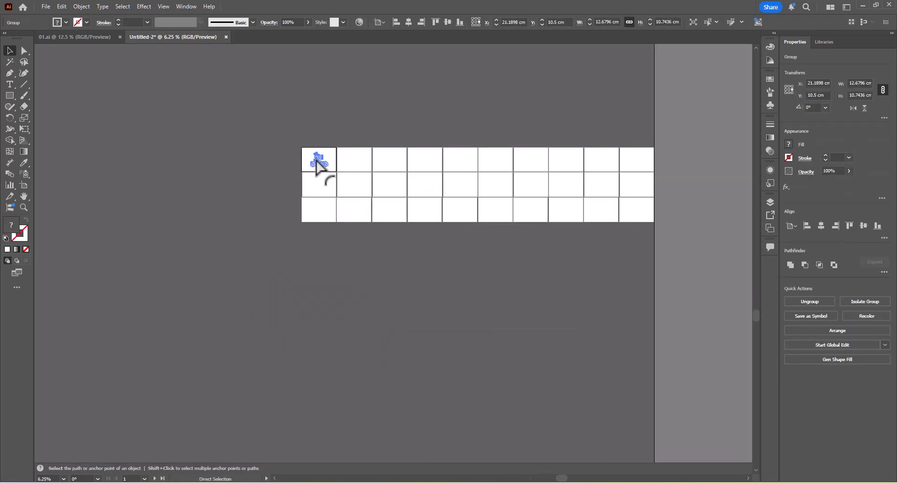
key("ctrl+v")
Centre the pasted logo horizontally and vertically on the last artboard of the third row.
left_click(631, 215)
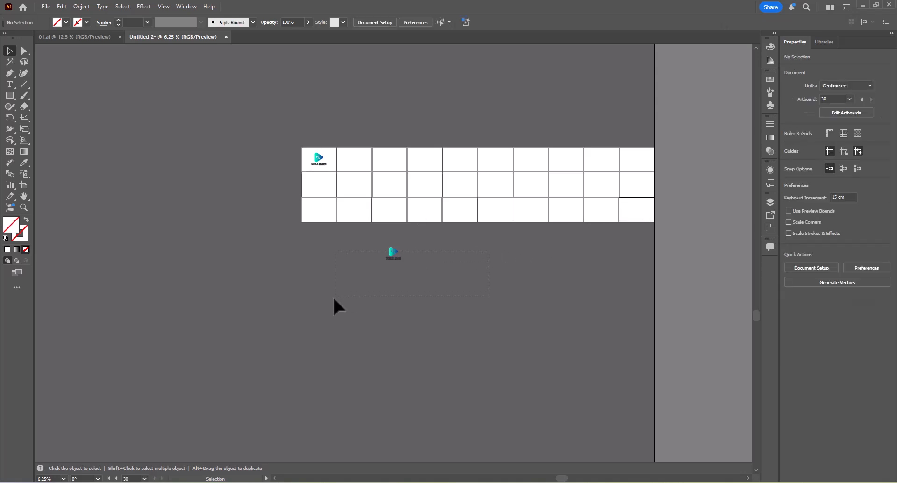
left_click_drag(333, 299, 334, 298)
left_click(828, 223)
left_click(873, 225)
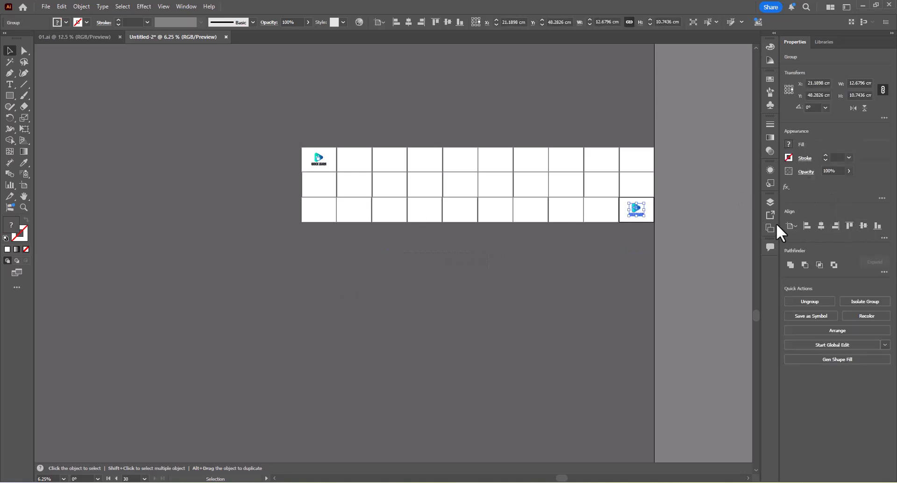
scroll(635, 213, "up", 5)
scroll(648, 190, "down", 3)
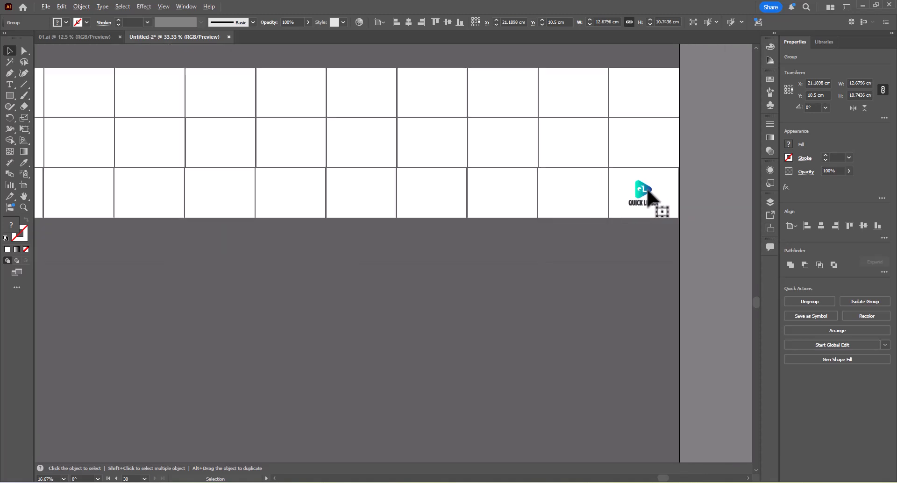
Try to align the logo to the left edge of the first artboard.
left_click_drag(227, 123, 532, 184)
scroll(301, 160, "up", 4)
left_click(337, 158)
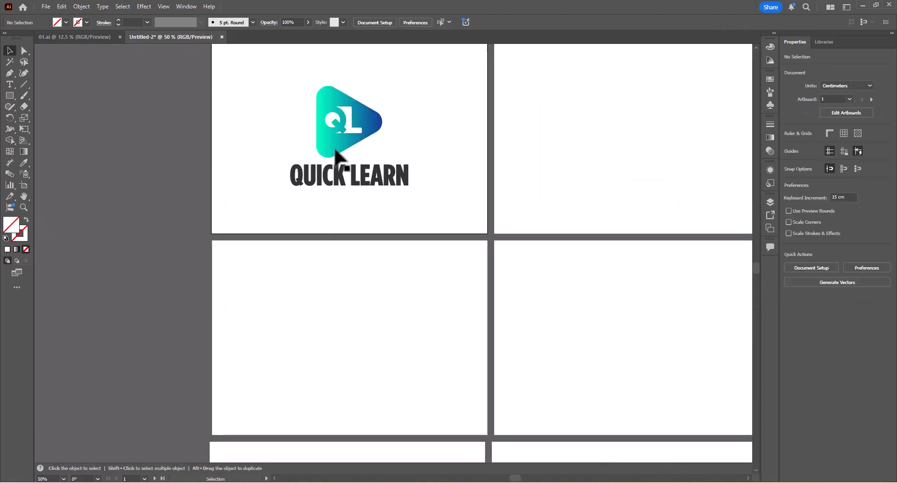
left_click(338, 166)
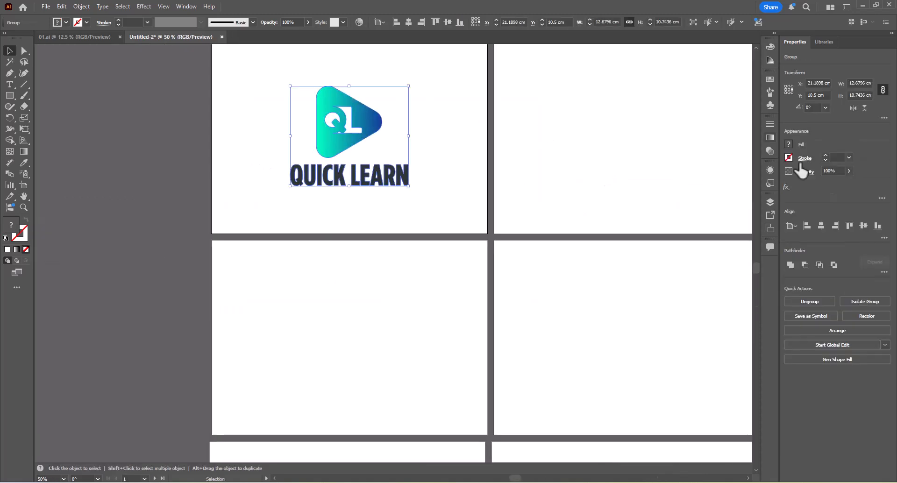
left_click(439, 122)
left_click(375, 116)
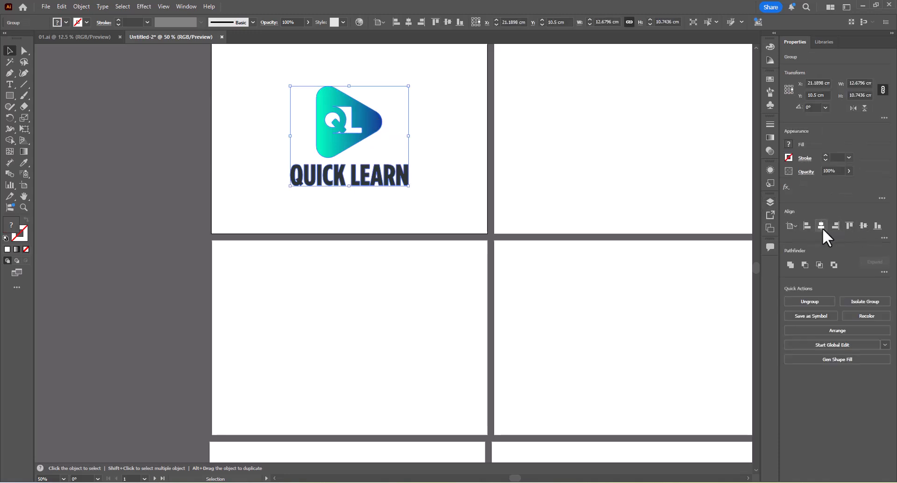
left_click(806, 226)
key("ctrl+z")
left_click(468, 169)
scroll(342, 140, "up", 1)
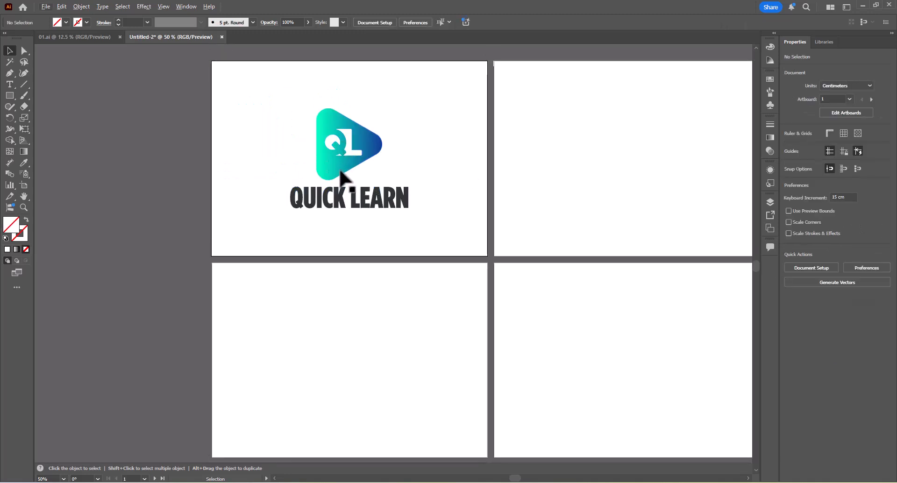
Ungroup the logo on the first artboard and delete its QUICK LEARN lettering.
left_click(338, 195)
scroll(338, 201, "up", 2)
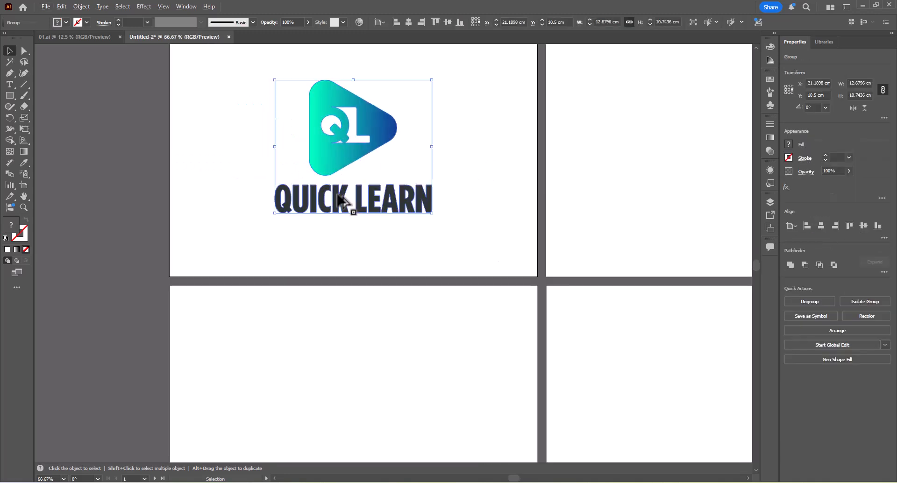
right_click(339, 202)
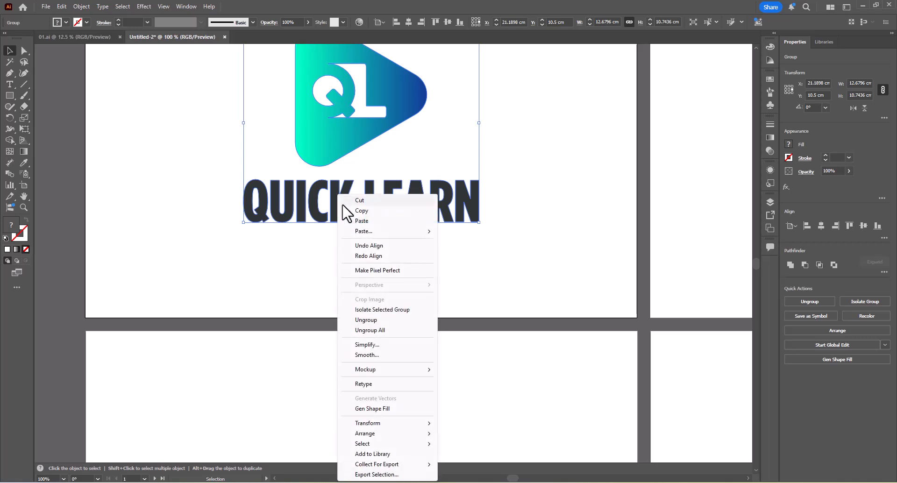
left_click(369, 321)
left_click(340, 210)
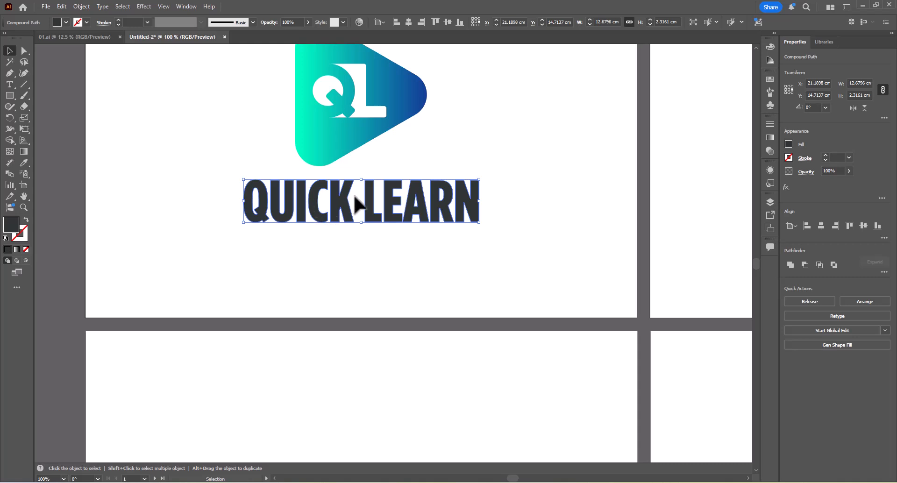
key("Delete")
Scale the QL triangle icon on the first artboard down proportionally to about 1.06 by 1.16 cm.
left_click(345, 149)
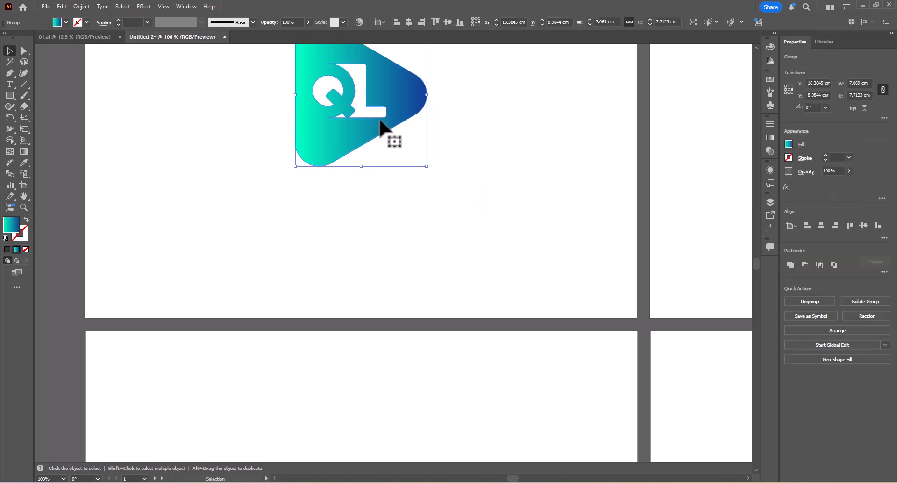
left_click_drag(380, 131, 372, 185)
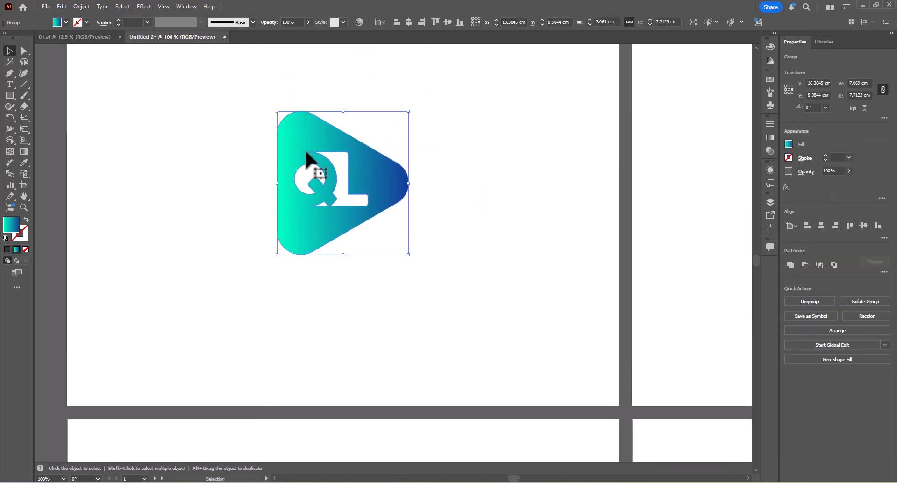
left_click_drag(408, 111, 250, 170)
left_click(374, 141)
scroll(374, 143, "down", 3)
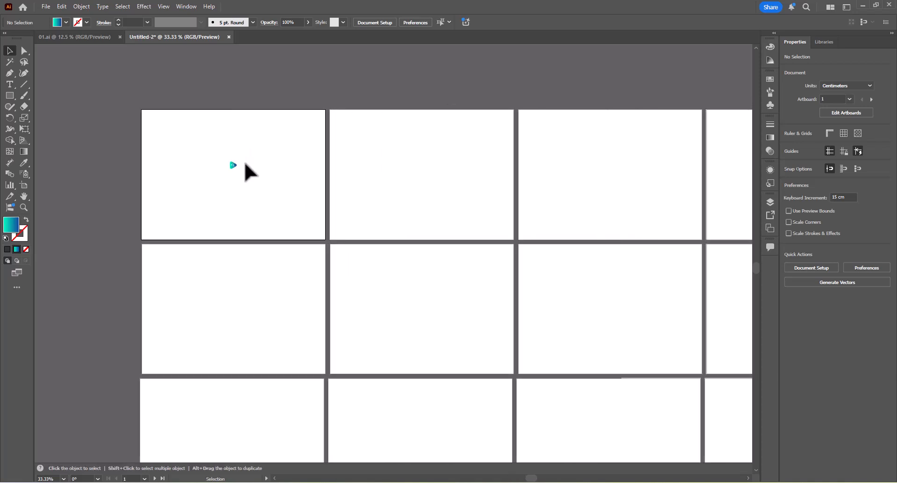
scroll(237, 173, "up", 1)
left_click(232, 167)
left_click(267, 196)
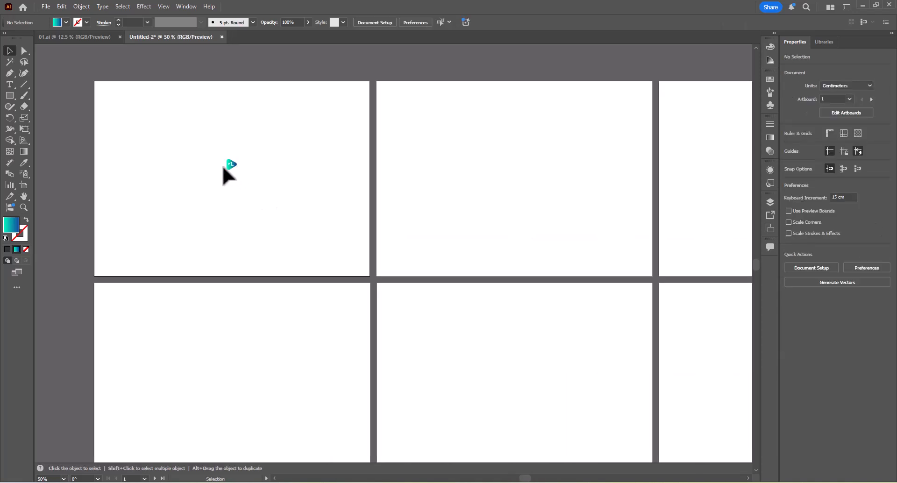
Duplicate the small QL icon onto the second artboard and centre the copy horizontally there.
scroll(226, 174, "up", 1)
scroll(226, 204, "up", 4)
left_click(227, 204)
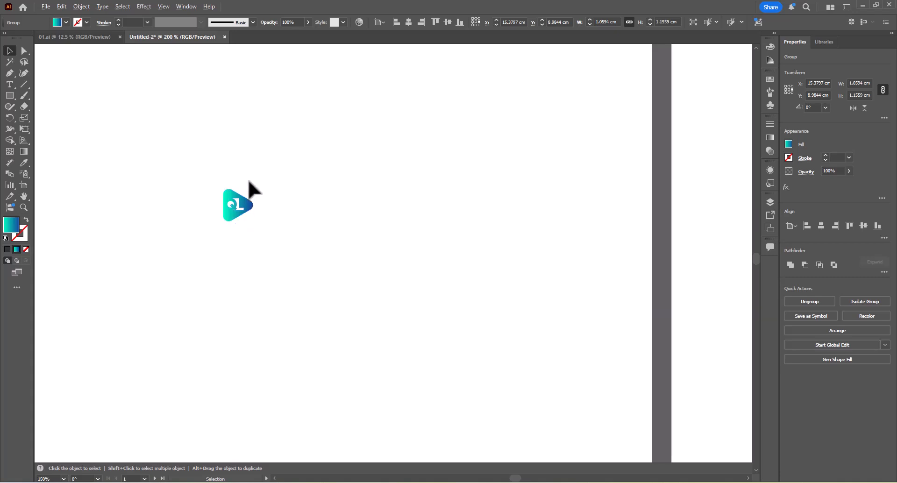
scroll(250, 187, "down", 4)
left_click(279, 150)
left_click_drag(246, 196, 498, 244)
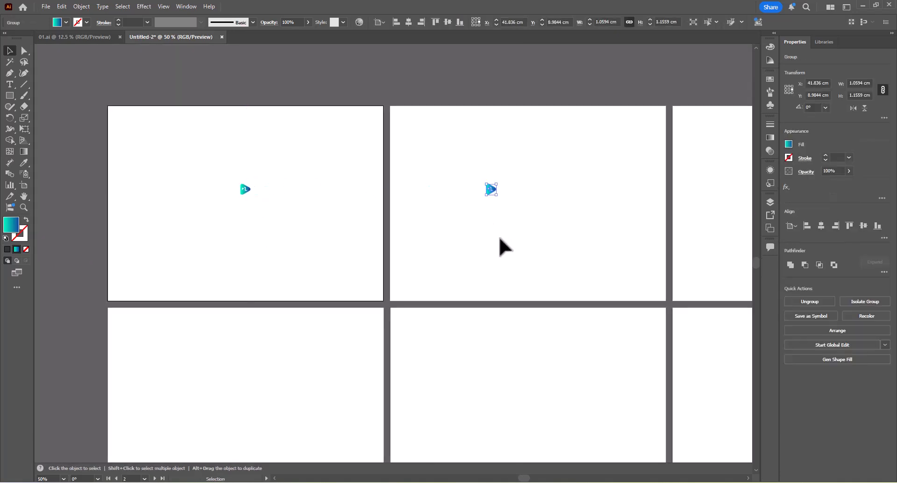
left_click(820, 226)
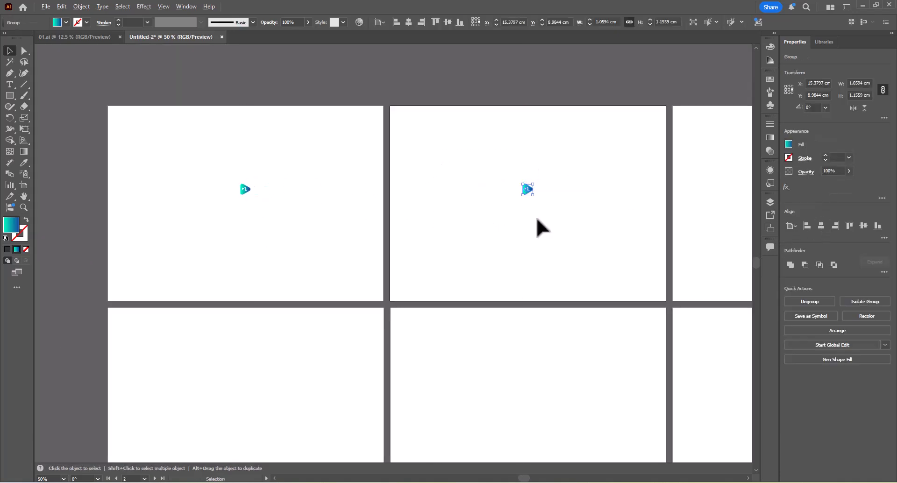
Rotate the QL icon on the second artboard clockwise by about 12°.
scroll(536, 217, "up", 4)
scroll(496, 82, "up", 3)
scroll(477, 206, "up", 3)
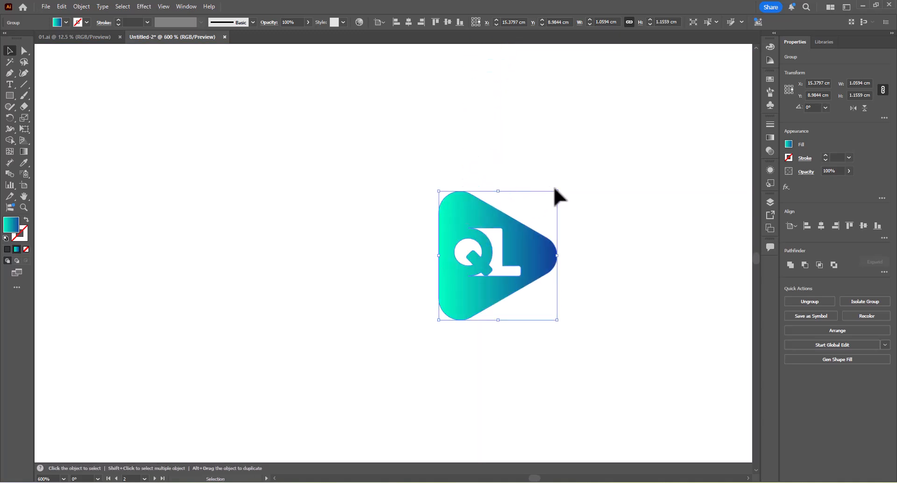
key("r")
left_click_drag(564, 178, 569, 223)
key("v")
Duplicate the rotated QL icon onto the third artboard and centre the copy horizontally there.
scroll(575, 183, "down", 4)
scroll(333, 176, "down", 2)
left_click(376, 174)
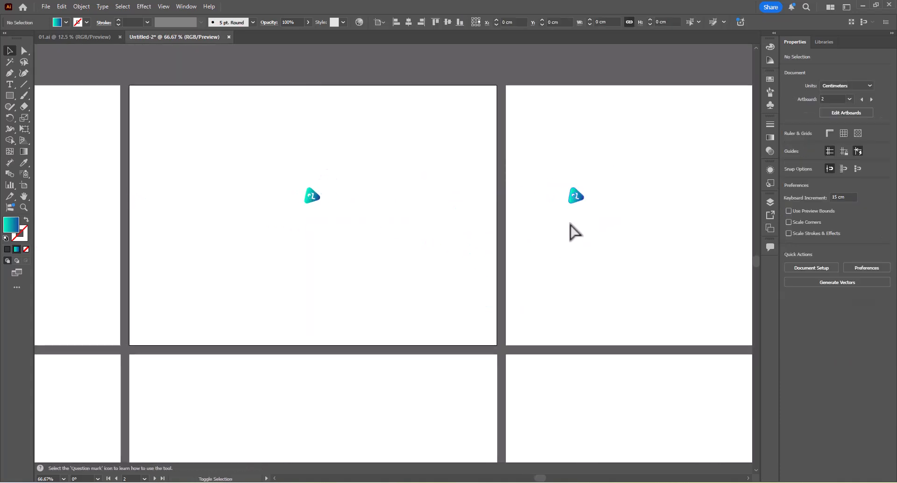
left_click(820, 226)
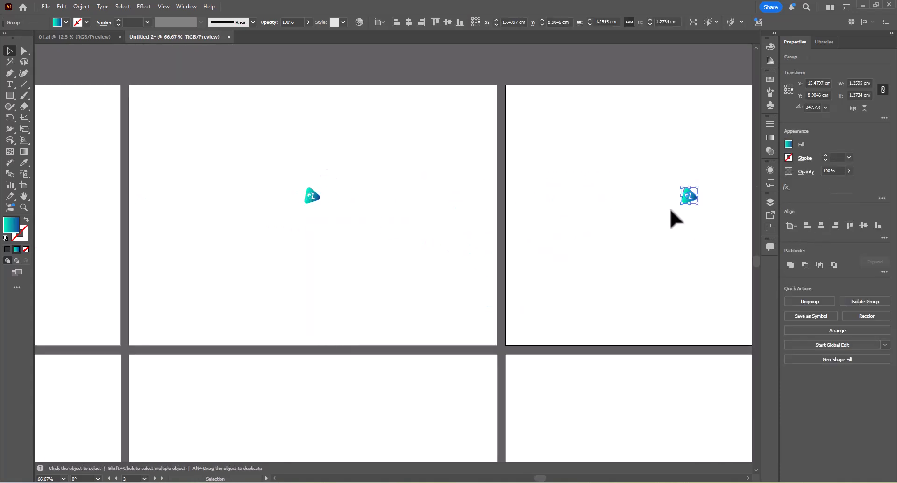
Rotate the QL icon on the third artboard further clockwise to an angle of about 336.8°.
scroll(607, 206, "right", 4)
scroll(543, 204, "up", 3)
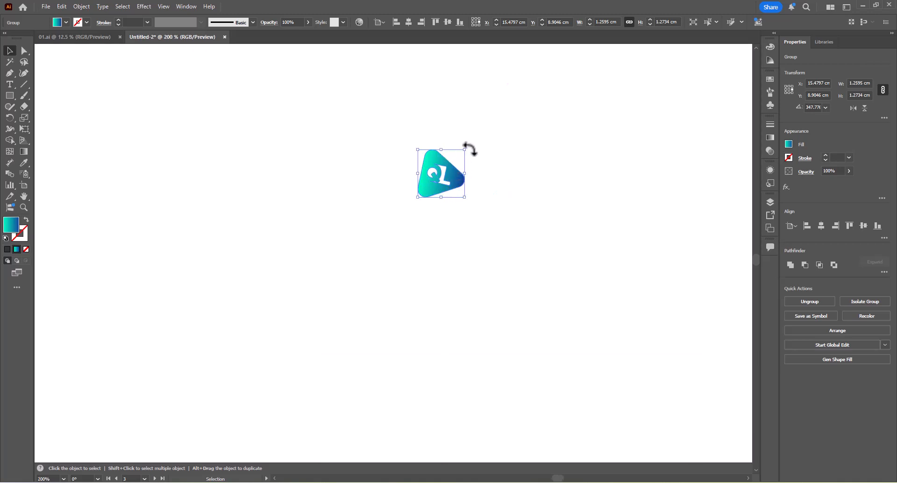
left_click_drag(468, 148, 479, 134)
key("r")
key("v")
scroll(477, 133, "down", 4)
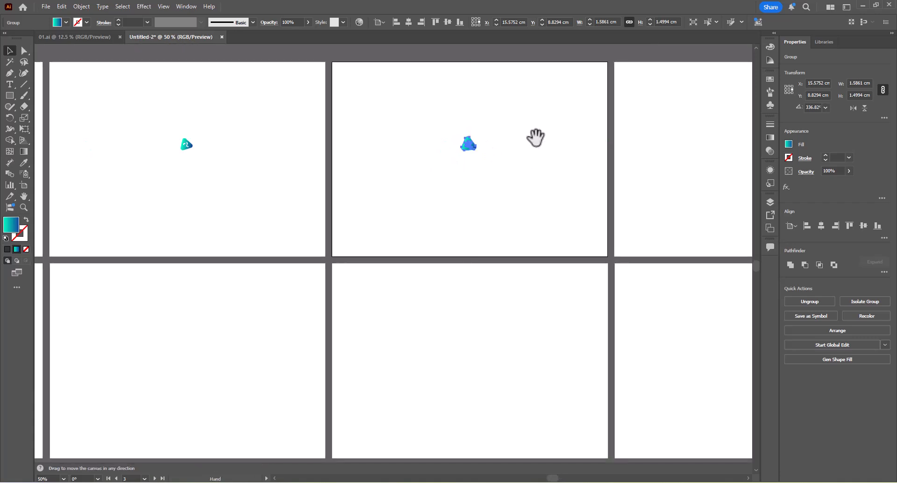
Duplicate the third artboard's QL icon onto the fourth artboard and centre the copy horizontally there.
left_click_drag(536, 137, 320, 202)
left_click(465, 208)
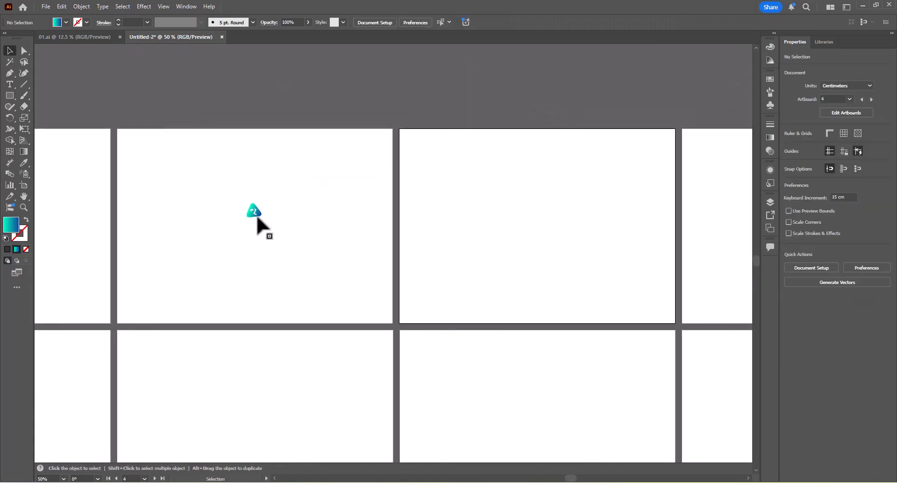
left_click_drag(256, 217, 488, 217)
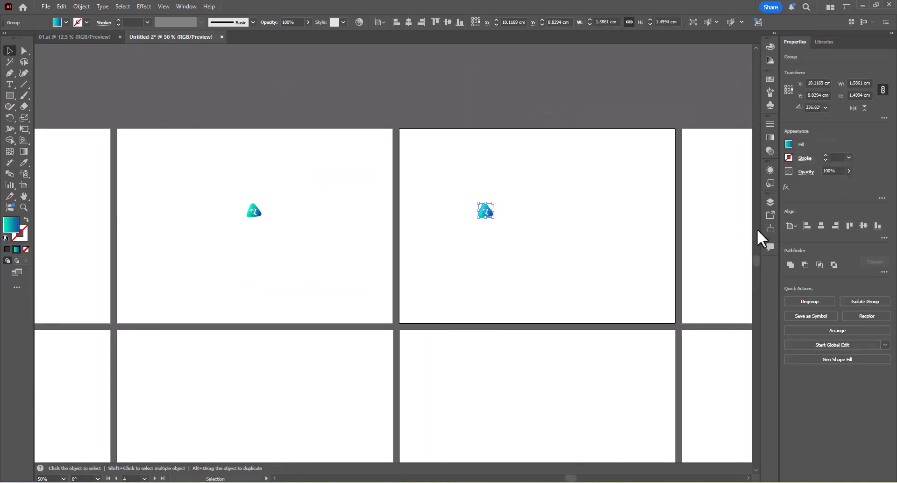
left_click(820, 226)
scroll(285, 210, "down", 4)
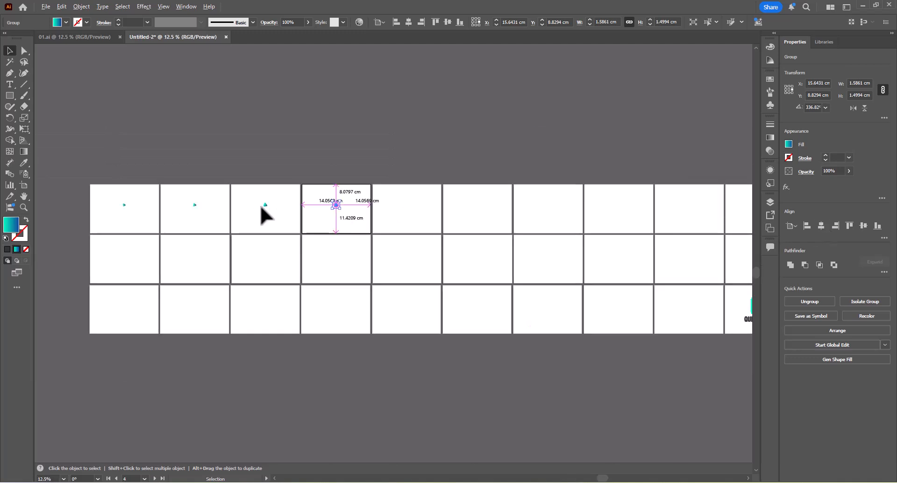
Enlarge the QL icon on the fourth artboard to about 1.93 × 1.80 cm and rotate it to an angle of about 325.8°.
scroll(260, 205, "up", 3)
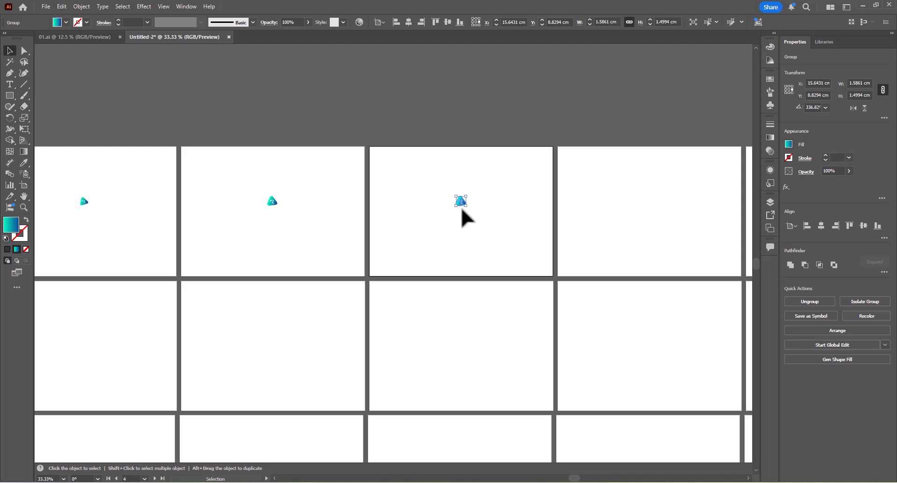
scroll(481, 212, "up", 5)
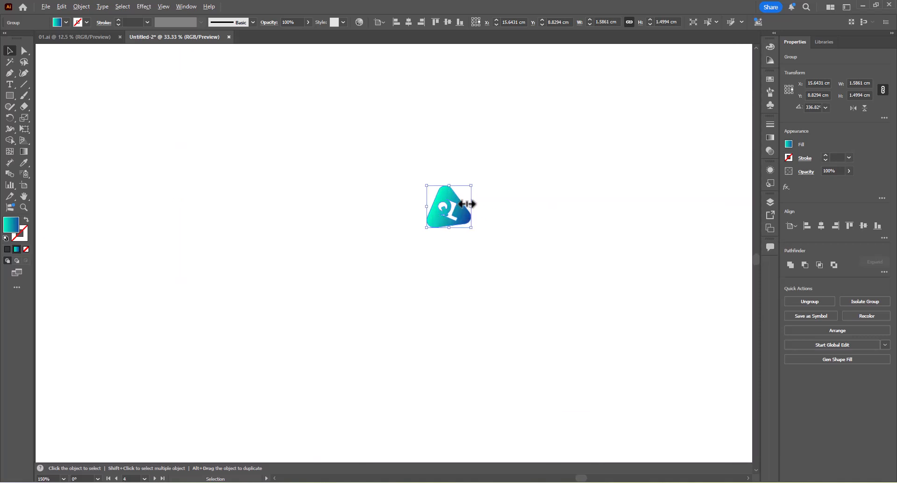
left_click_drag(488, 151, 501, 137)
key("r")
scroll(514, 127, "down", 4)
key("v")
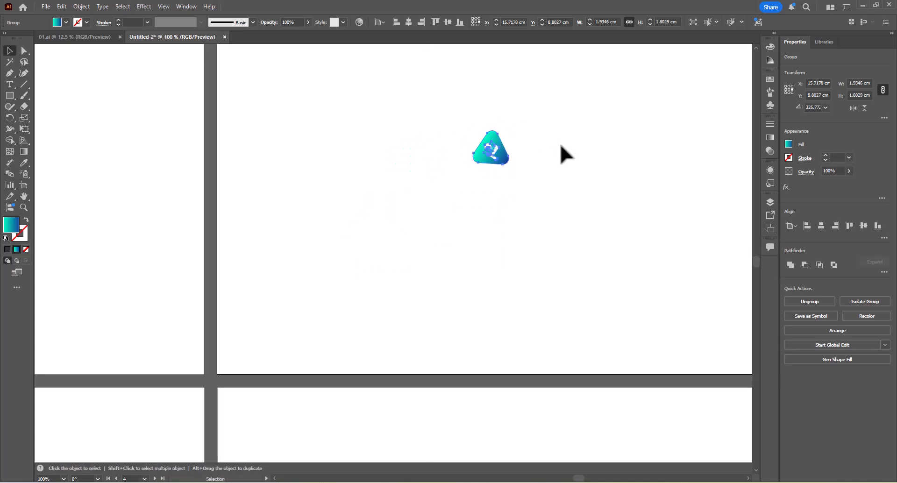
Duplicate the fourth artboard's QL icon onto the fifth artboard and centre the copy horizontally there.
scroll(557, 145, "down", 3)
left_click_drag(557, 153, 459, 237)
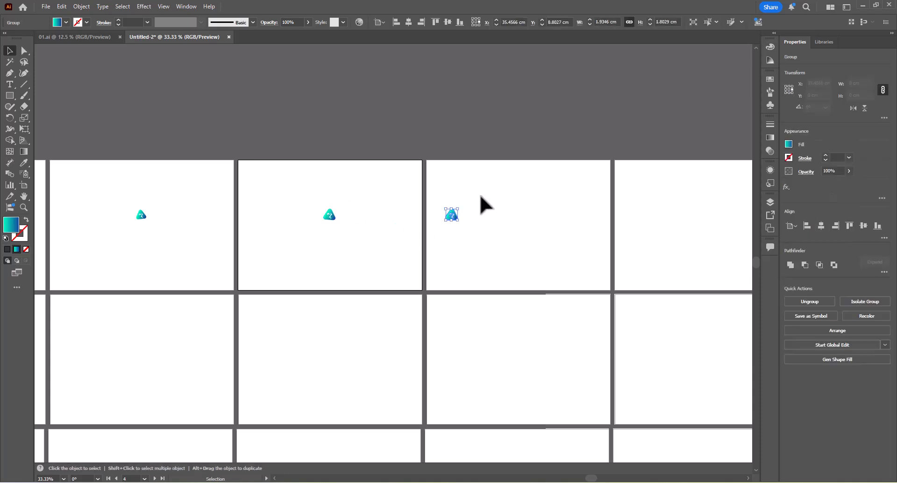
left_click(820, 225)
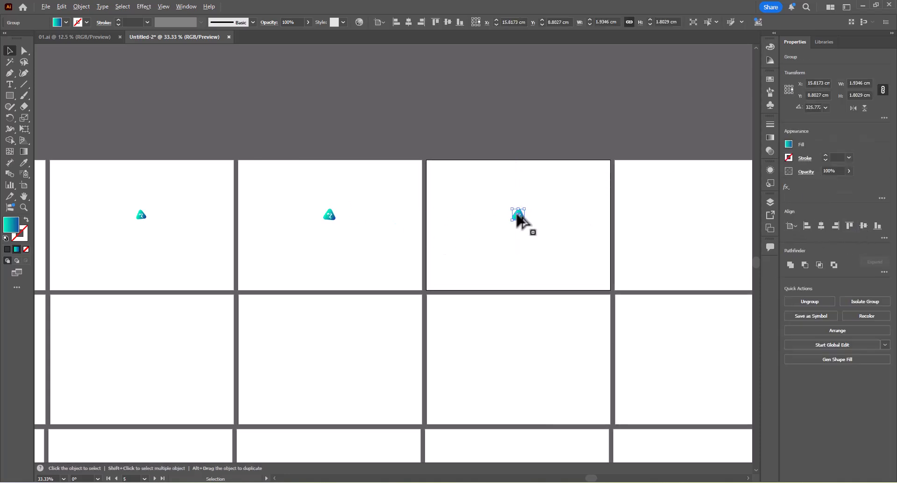
Enlarge the QL icon on the fifth artboard to about 2.32 × 2.47 cm and rotate it to about 305.4°.
scroll(520, 215, "up", 4)
left_click_drag(528, 187, 547, 185)
scroll(571, 196, "down", 3)
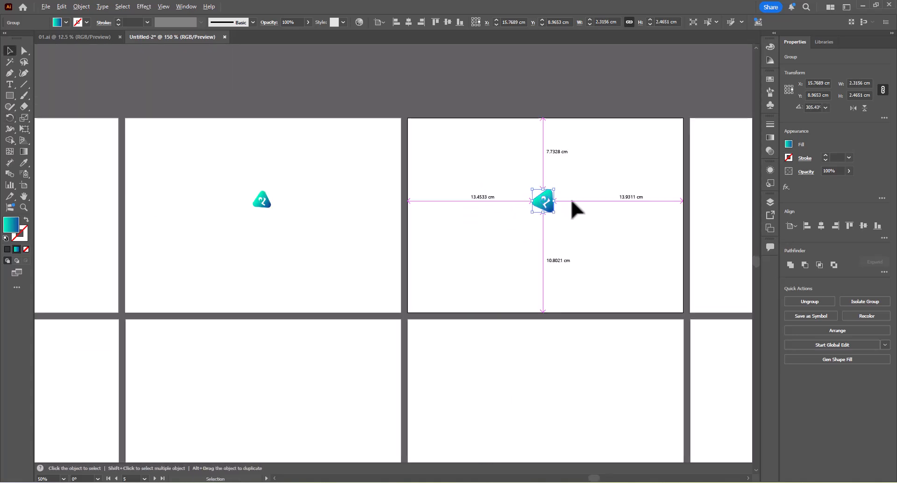
Duplicate the fifth artboard's QL icon onto the sixth artboard and centre the copy horizontally there.
left_click_drag(604, 190, 320, 218)
left_click(320, 218)
left_click_drag(268, 231, 472, 231)
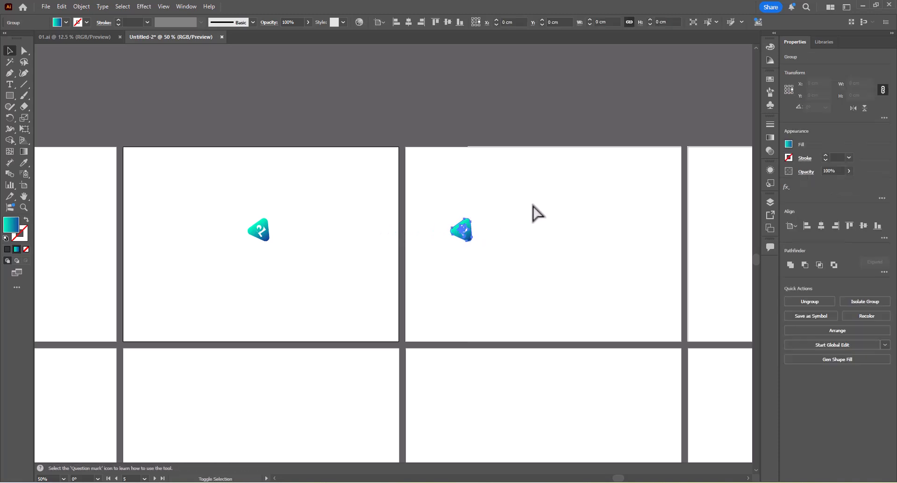
left_click_drag(530, 200, 466, 259)
left_click(811, 226)
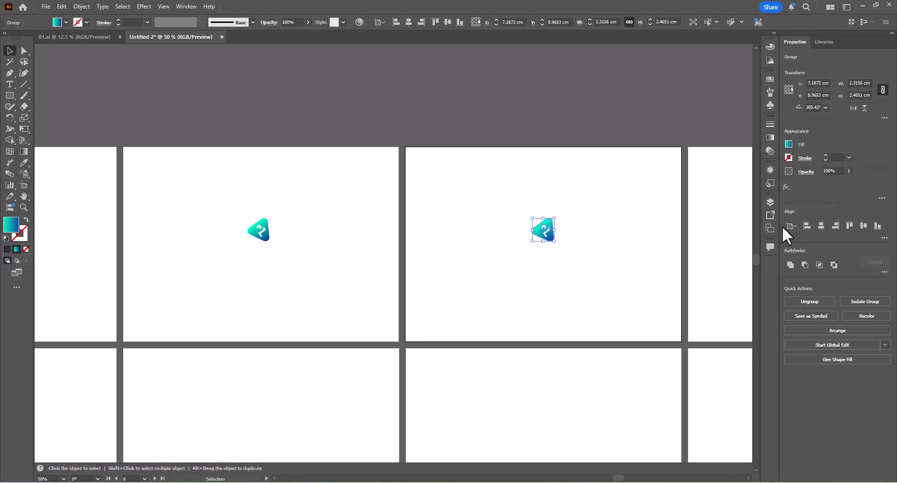
Enlarge the QL icon on the sixth artboard to about 2.94 × 3.13 cm and rotate it to about 294.5°.
scroll(546, 226, "up", 3)
left_click_drag(569, 197, 587, 190)
key("r")
scroll(587, 190, "down", 4)
left_click_drag(646, 197, 394, 202)
key("v")
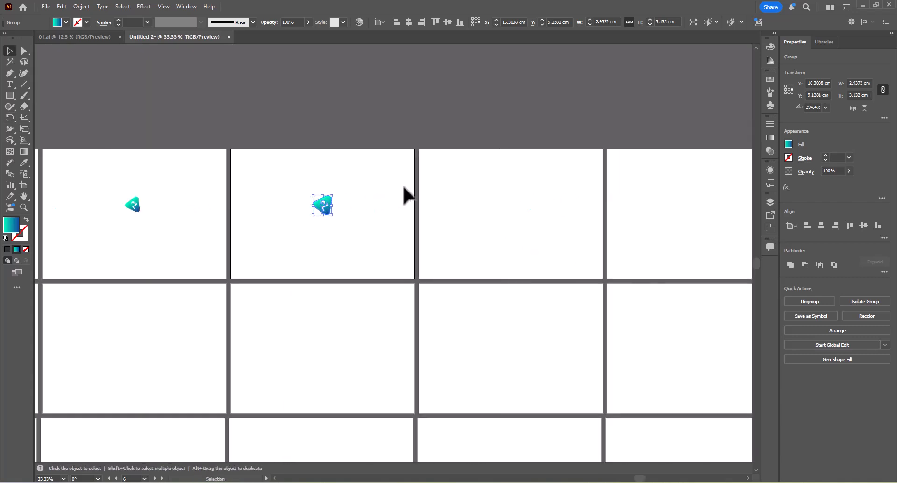
left_click(382, 190)
Duplicate the sixth artboard's QL icon onto the seventh artboard and centre the copy horizontally there.
scroll(380, 190, "down", 3)
scroll(415, 194, "down", 2)
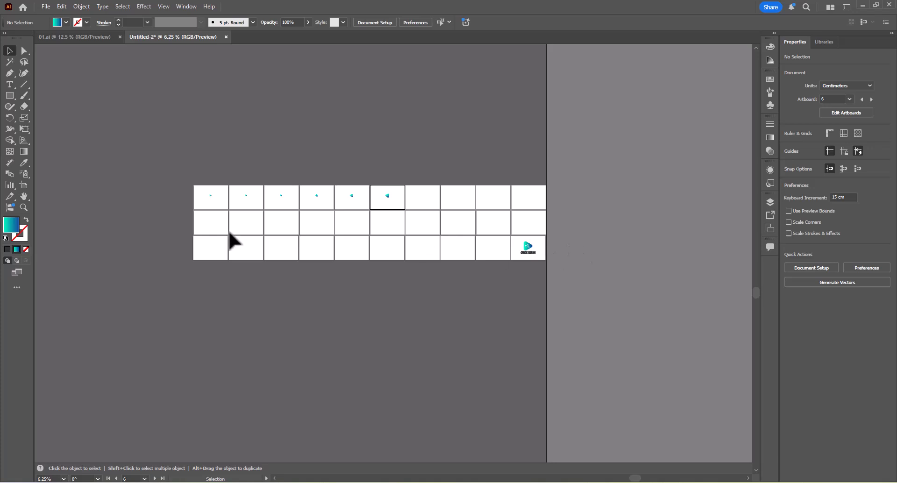
scroll(515, 242, "up", 6)
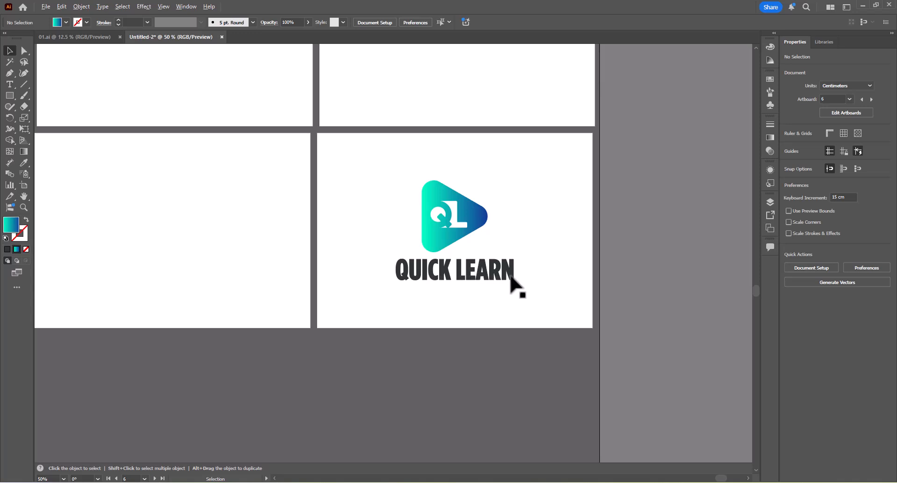
scroll(510, 277, "down", 6)
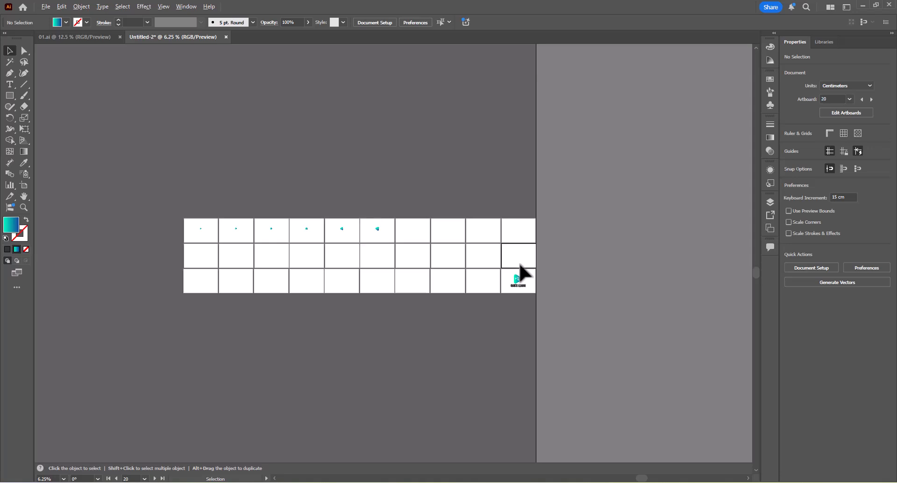
scroll(522, 272, "up", 3)
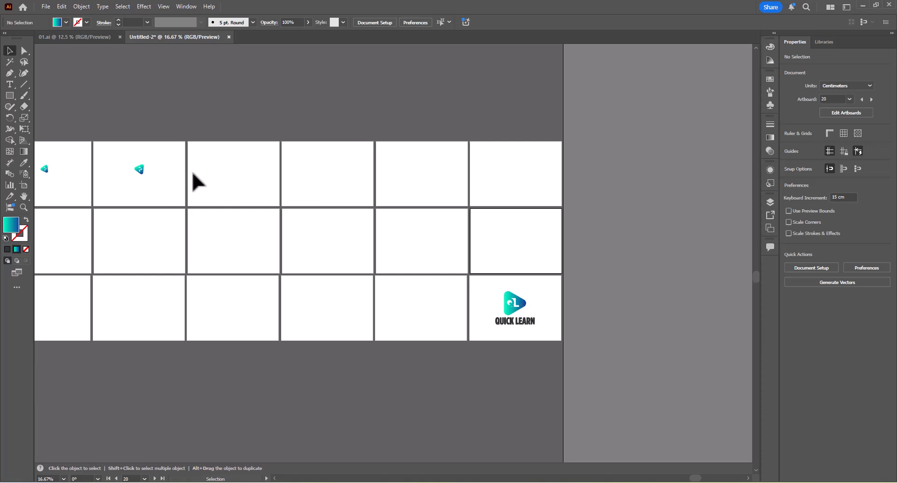
scroll(159, 173, "up", 3)
left_click(133, 184)
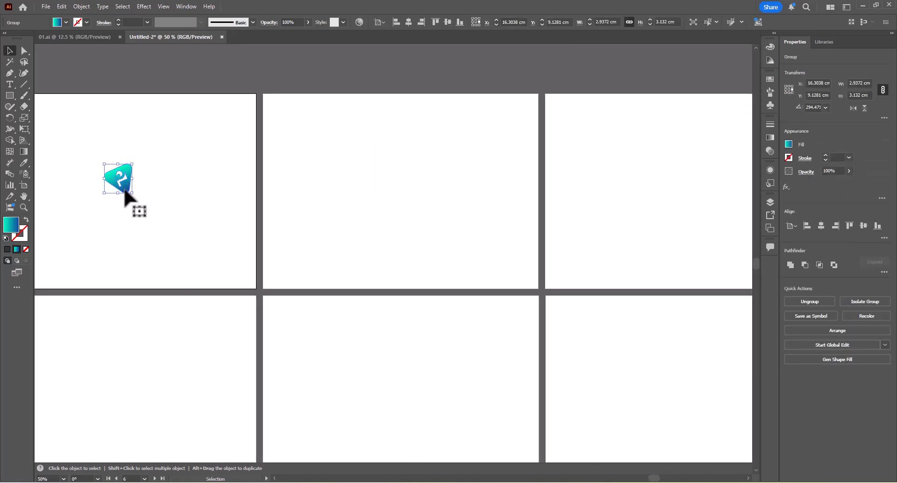
left_click_drag(124, 187, 306, 190)
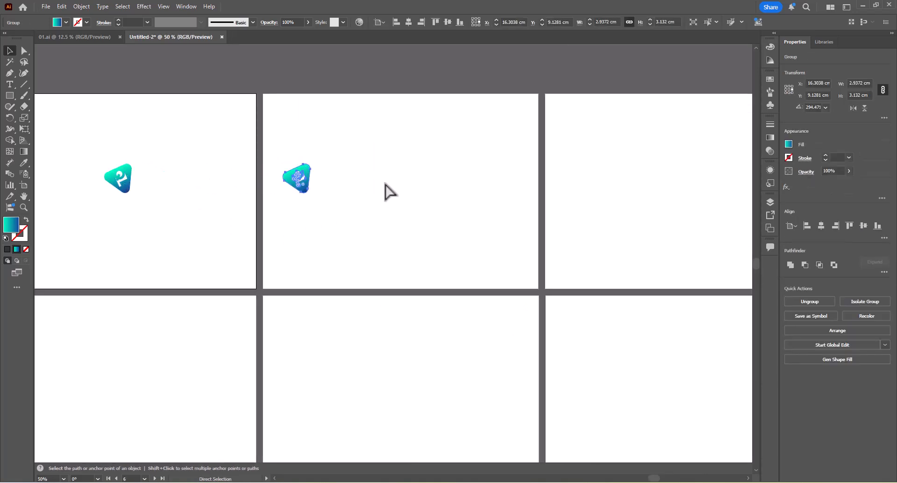
left_click(820, 226)
Enlarge the QL icon on the seventh artboard to about 4.45 × 4.53 cm and rotate it to about 286.9°.
left_click_drag(417, 164, 421, 152)
key("r")
key("v")
left_click(471, 143)
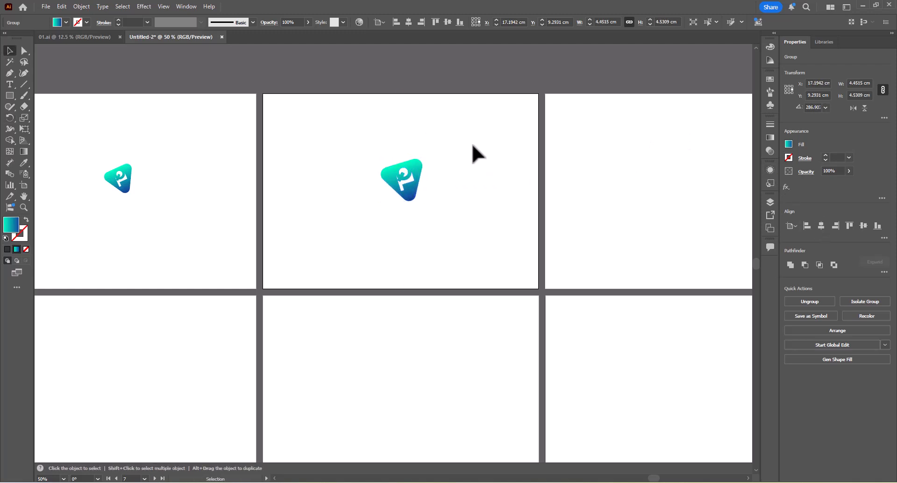
Duplicate the seventh artboard's QL icon onto the eighth artboard and centre the copy horizontally there.
left_click_drag(471, 143, 337, 143)
left_click_drag(278, 176, 440, 176)
left_click(503, 145)
left_click(439, 179)
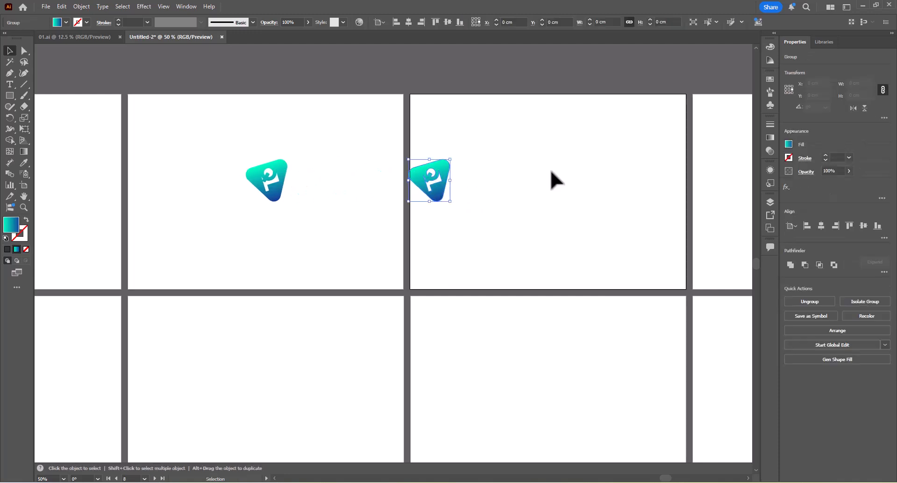
left_click(820, 226)
Enlarge the QL icon on the eighth artboard to about 5.57 × 5.37 cm and rotate it to about 277.9°.
left_click_drag(571, 158, 577, 152)
key("r")
left_click_drag(672, 179, 427, 180)
key("v")
Duplicate the eighth artboard's QL icon onto the ninth artboard and centre the copy horizontally there.
left_click(348, 140)
left_click_drag(322, 162, 492, 163)
left_click(527, 125)
left_click(472, 177)
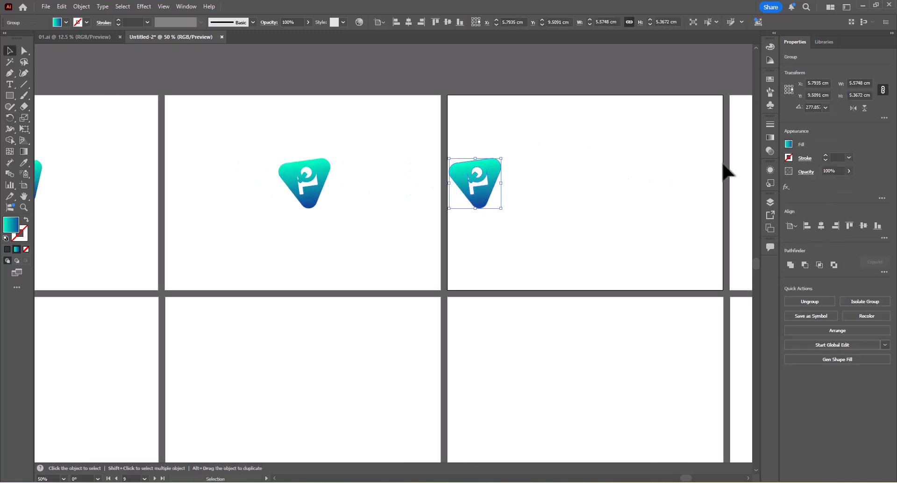
left_click(817, 225)
Enlarge the QL icon on the ninth artboard to about 6.77 × 6.29 cm and rotate it to about 272.2°.
left_click_drag(602, 184, 374, 170)
key("r")
key("v")
key("r")
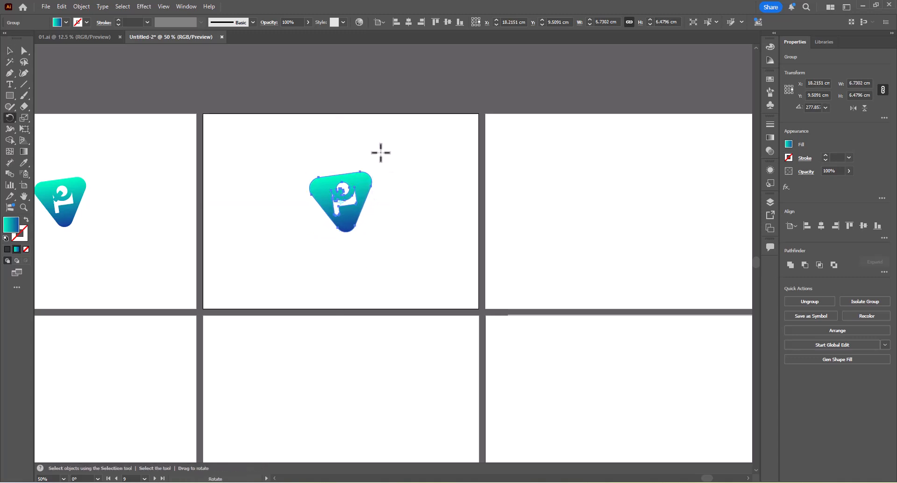
left_click_drag(440, 180, 295, 170)
key("v")
Duplicate the ninth artboard's QL icon onto the tenth artboard and centre the copy horizontally there.
left_click_drag(223, 173, 440, 202)
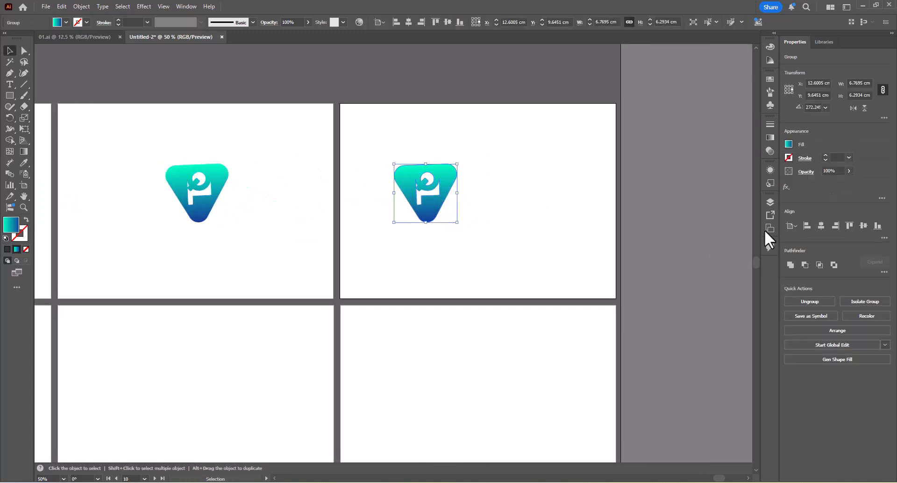
left_click(820, 226)
Rotate the QL icon on the tenth artboard clockwise to about 252.6° and enlarge it.
left_click_drag(512, 175, 522, 161)
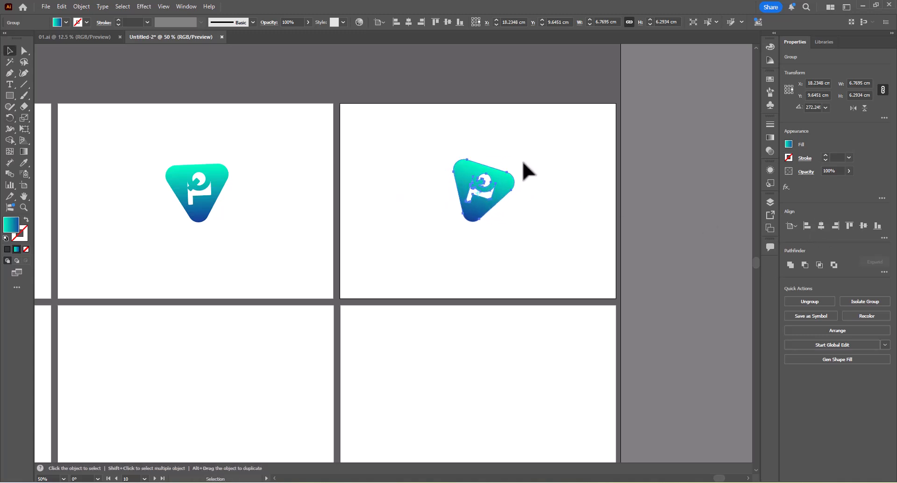
left_click(537, 144)
scroll(536, 145, "down", 3)
left_click_drag(558, 196, 552, 172)
scroll(502, 122, "up", 3)
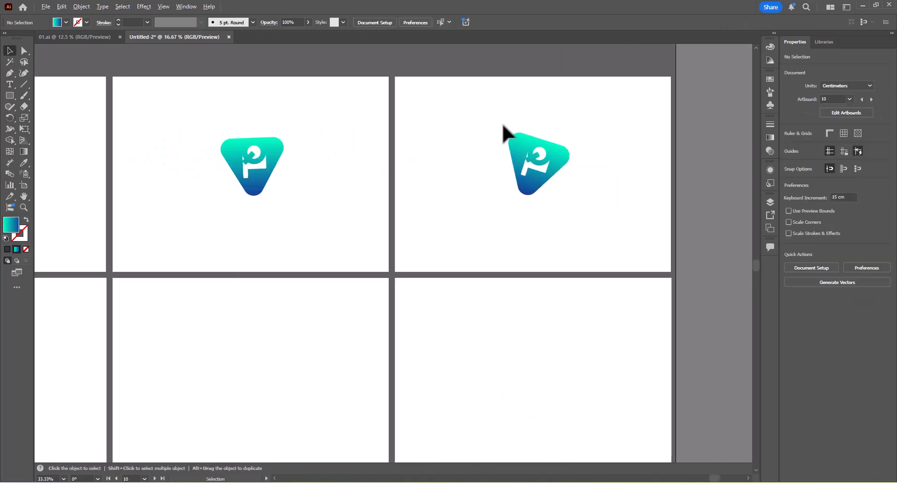
left_click(519, 136)
left_click_drag(538, 132, 531, 125)
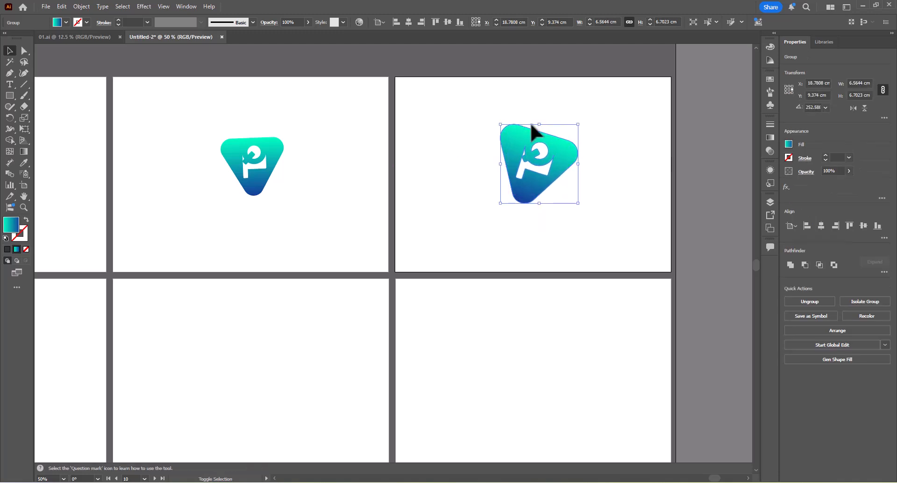
Duplicate the full QUICK LEARN logo from the last artboard onto the twentieth artboard above it and centre the copy vertically.
scroll(532, 133, "down", 4)
left_click(556, 226)
scroll(556, 226, "up", 3)
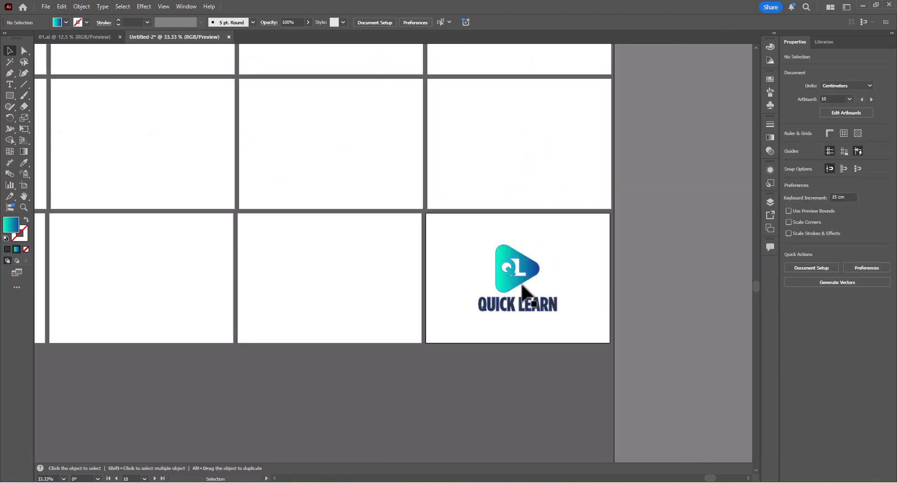
left_click_drag(522, 290, 522, 167)
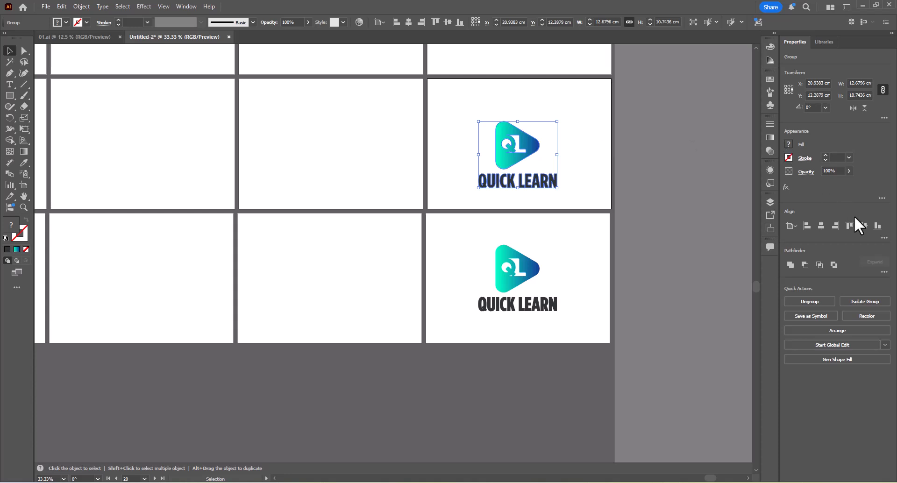
left_click(862, 226)
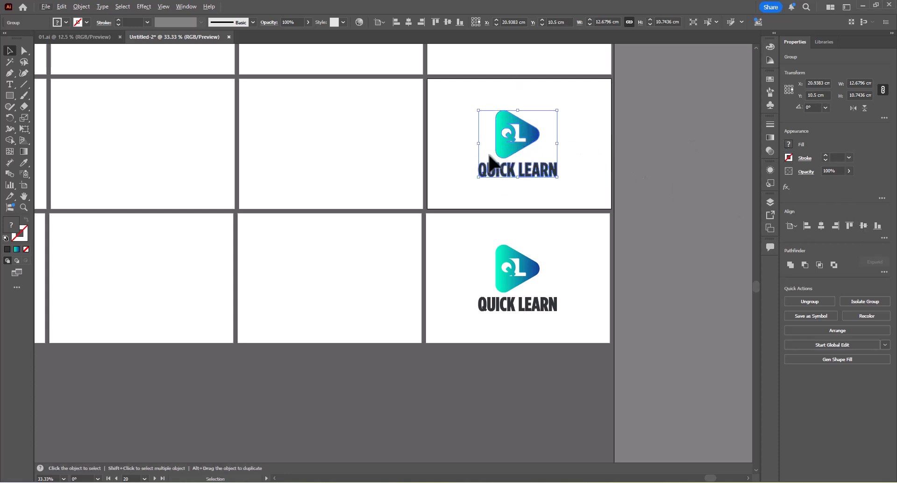
Duplicate the twentieth artboard's QUICK LEARN logo onto the nineteenth artboard and centre the copy horizontally there.
left_click_drag(511, 148, 559, 168)
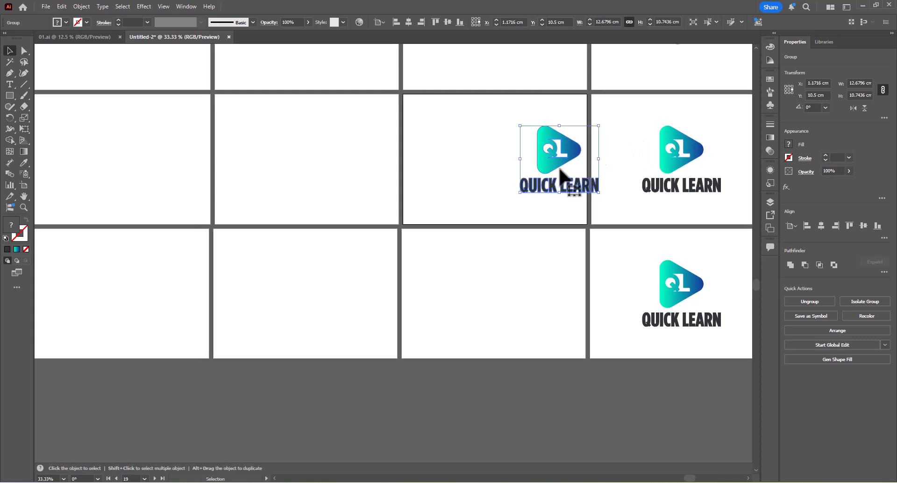
left_click(820, 226)
Ungroup the logo on the nineteenth artboard and delete its QUICK LEARN lettering, leaving only the QL icon.
right_click(503, 183)
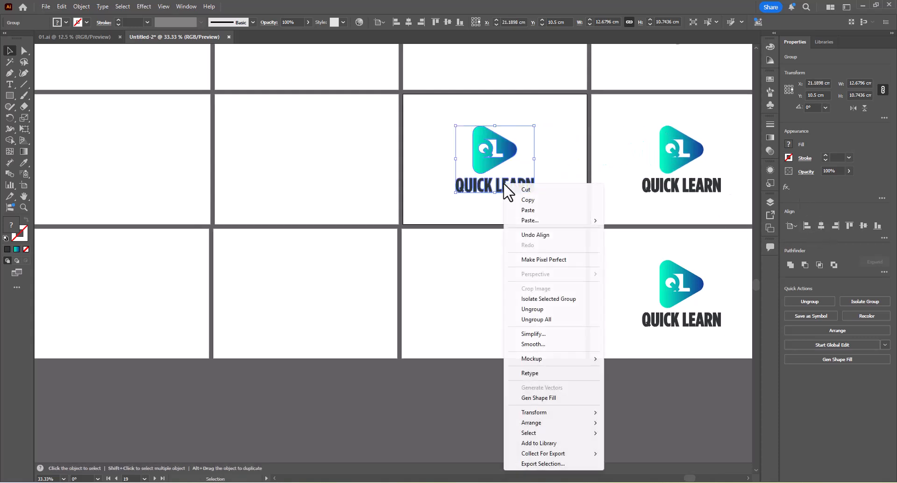
left_click(543, 312)
left_click(520, 272)
left_click(506, 192)
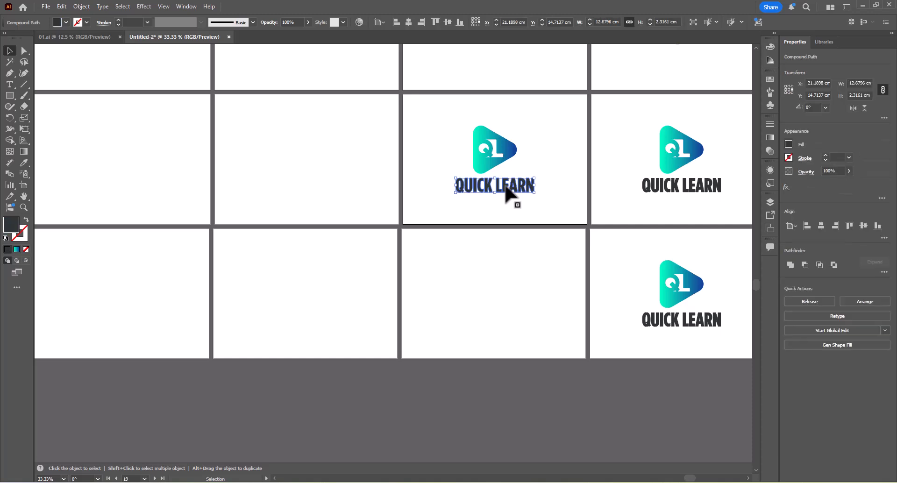
key("Delete")
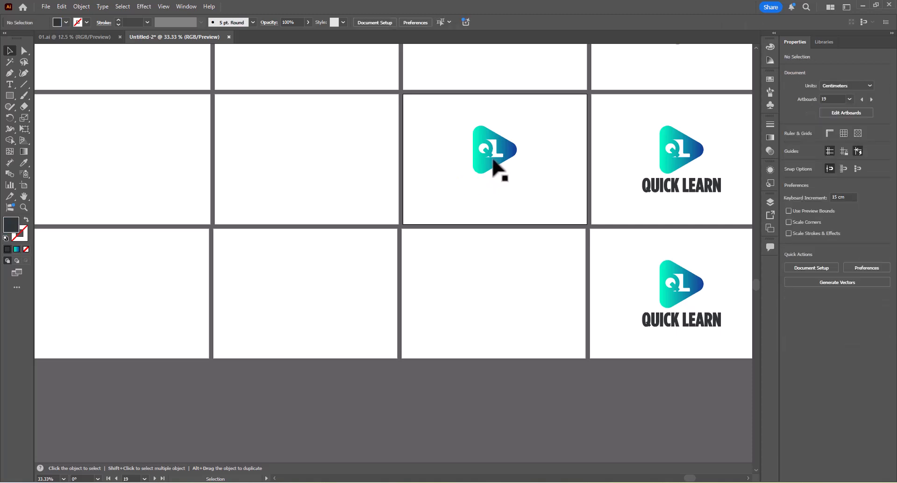
Duplicate the nineteenth artboard's QL icon onto the eighteenth artboard.
left_click_drag(490, 149, 435, 169)
left_click(621, 156)
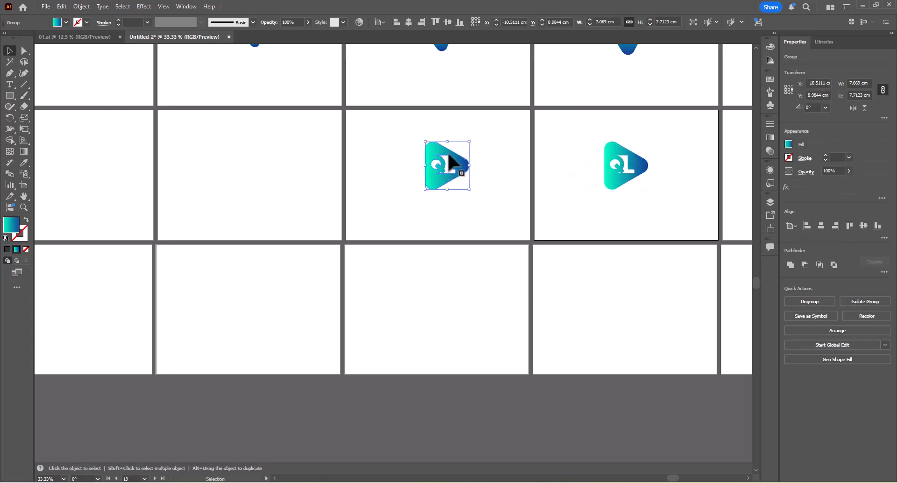
Rotate the QL icon on the eighteenth artboard counter-clockwise by about 10° and shrink it slightly.
scroll(475, 153, "down", 5)
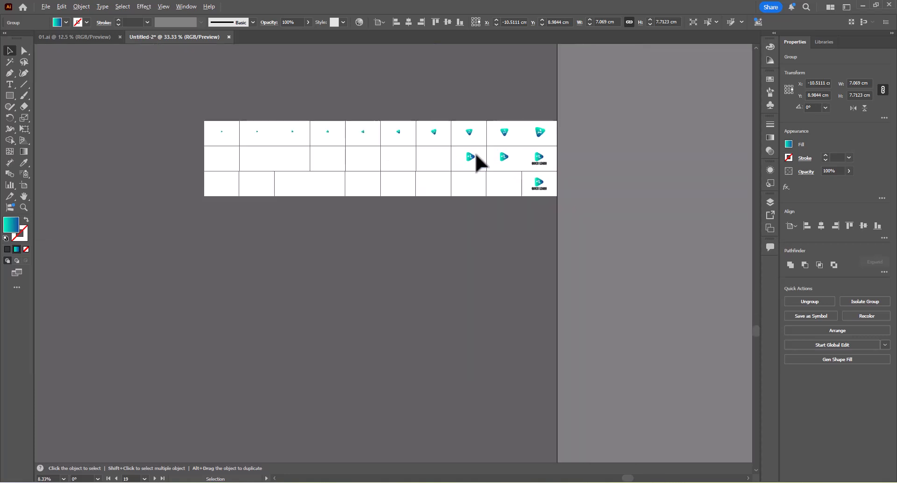
left_click_drag(480, 154, 506, 205)
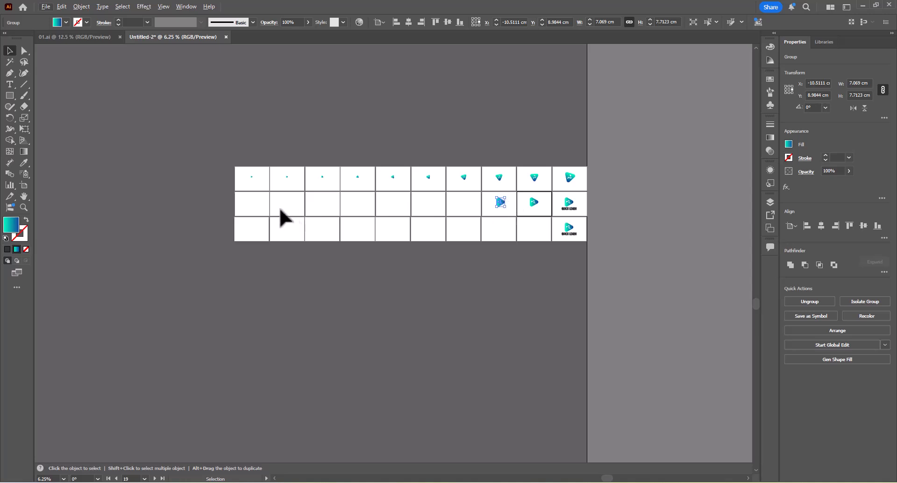
scroll(500, 205, "up", 6)
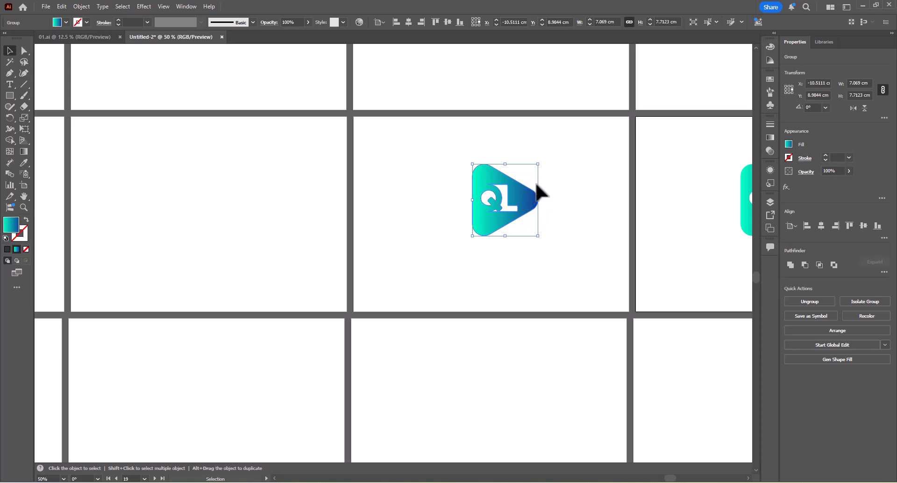
left_click_drag(540, 196, 348, 200)
left_click_drag(358, 169, 347, 163)
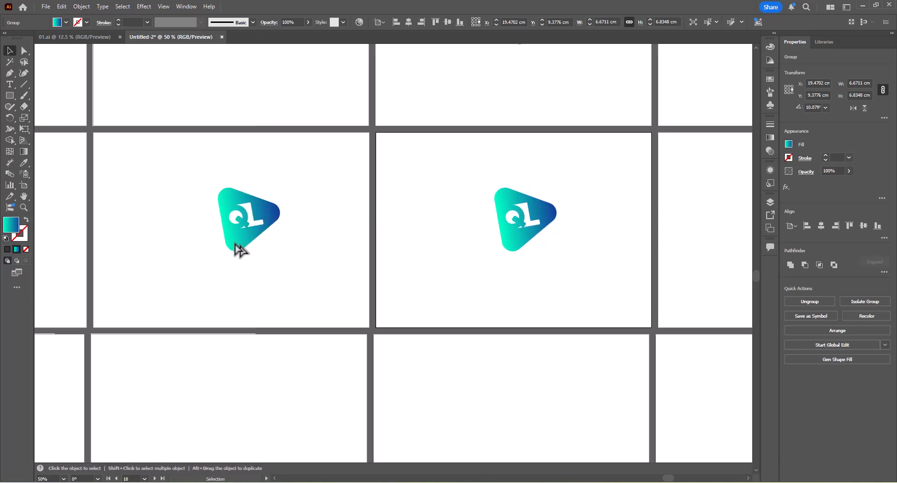
Duplicate the eighteenth artboard's QL icon onto the seventeenth artboard and centre the copy horizontally there.
left_click(235, 244)
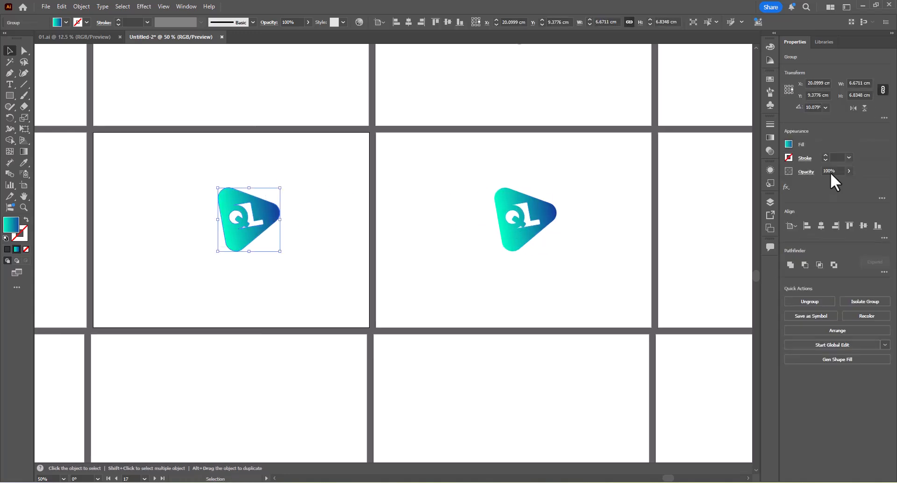
left_click(821, 226)
left_click_drag(275, 211, 482, 211)
Rotate the QL icon on the seventeenth artboard counter-clockwise to about 18° and shrink it to about 6.4 cm wide.
key("r")
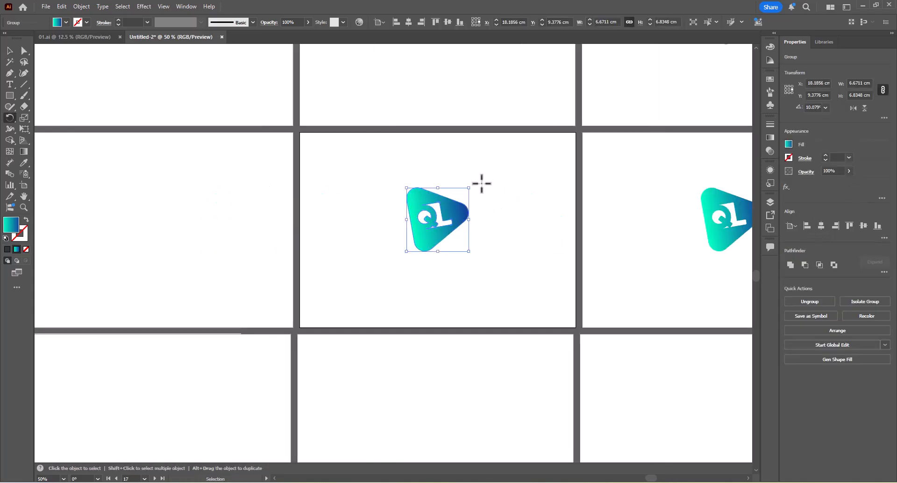
key("v")
left_click_drag(436, 191, 439, 194)
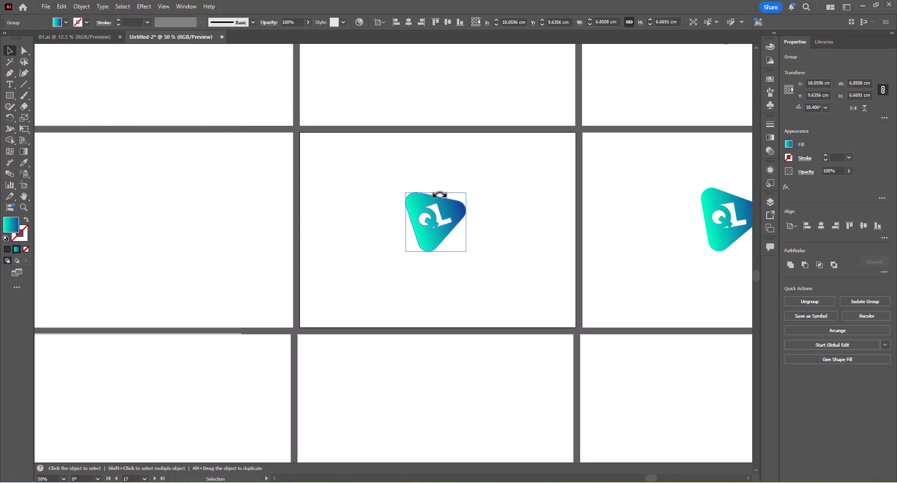
Duplicate the seventeenth artboard's QL icon onto the sixteenth artboard and centre the copy horizontally there.
left_click_drag(466, 227, 339, 241)
left_click(356, 169)
left_click(360, 216)
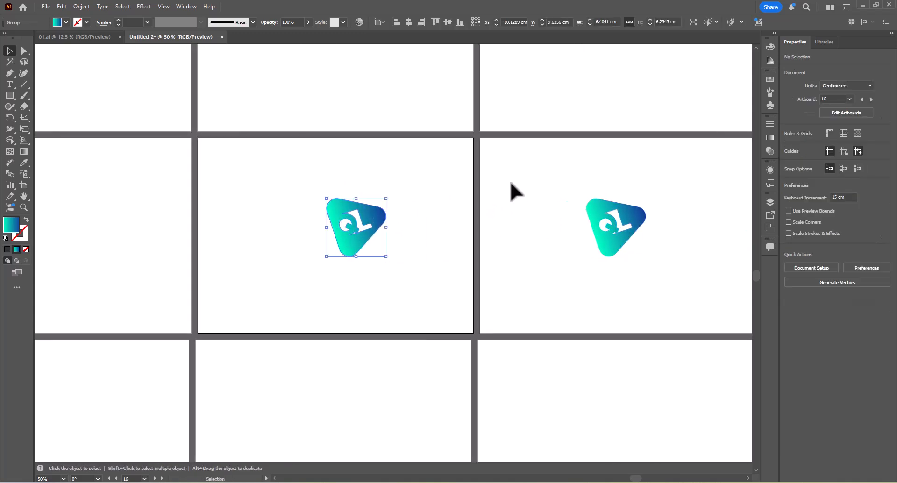
left_click(821, 225)
Rotate the QL icon on the sixteenth artboard counter-clockwise to about 24°.
key("r")
left_click_drag(389, 187, 384, 182)
key("v")
Duplicate the sixteenth artboard's QL icon onto the fifteenth artboard and centre the copy horizontally there.
mouse_move(356, 242)
left_mouse_down()
mouse_move(617, 250)
mouse_move(358, 253)
left_mouse_up()
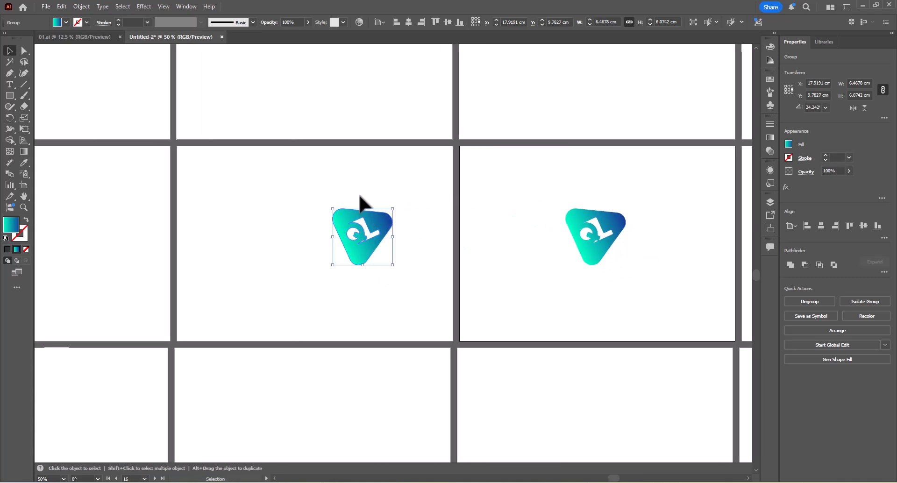
left_click(359, 196)
left_click(370, 243)
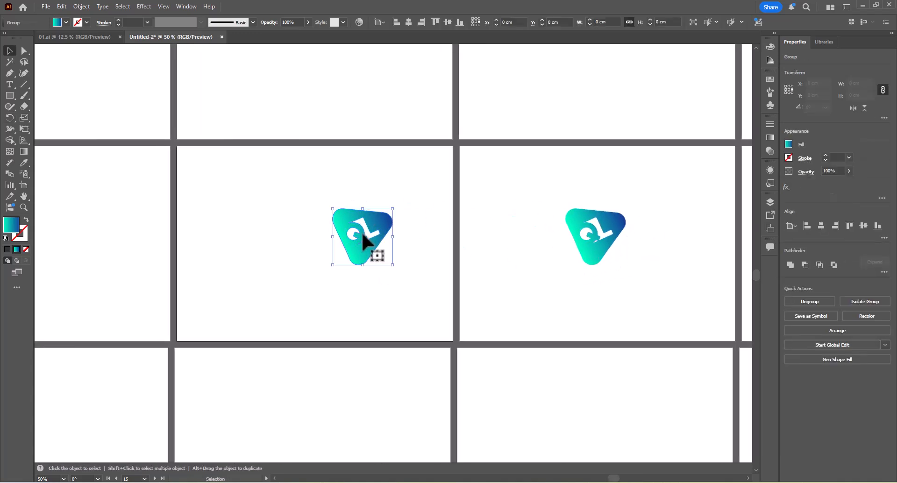
left_click(823, 225)
Rotate the QL icon on the fifteenth artboard counter-clockwise to about 37° and shrink it to about 6.1 cm wide.
left_click_drag(441, 231, 661, 228)
scroll(530, 221, "up", 3)
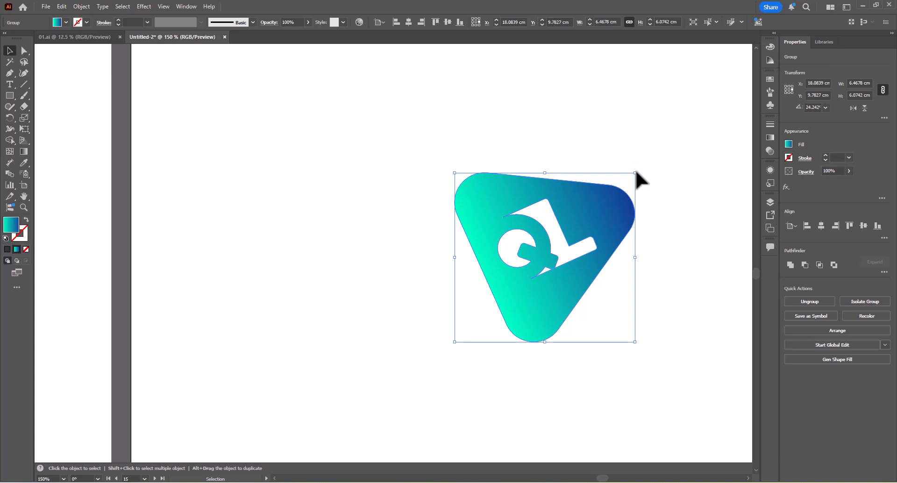
left_click_drag(628, 176, 478, 228)
Duplicate the fifteenth artboard's QL icon onto the fourteenth artboard and centre the copy horizontally there.
scroll(602, 172, "down", 5)
left_click(624, 203)
left_click(820, 225)
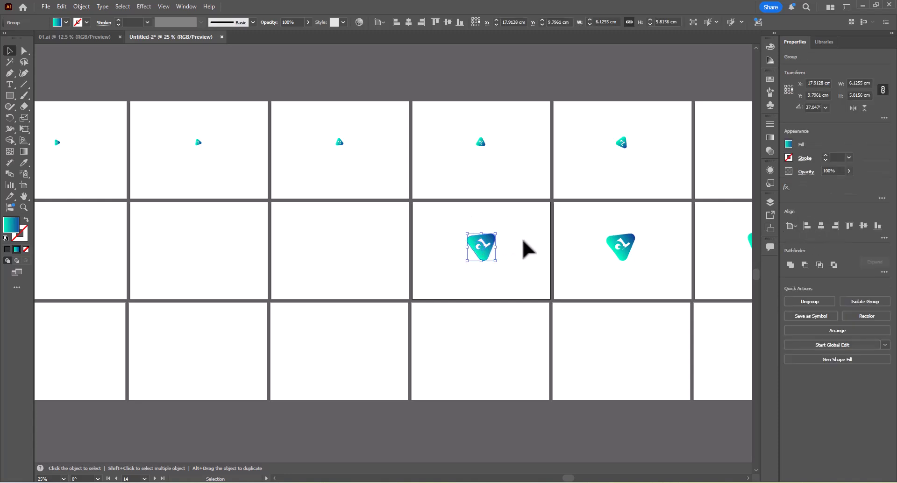
Rotate the QL icon on the fourteenth artboard counter-clockwise to about 40° and shrink it to about 5.3 cm wide.
scroll(526, 248, "up", 3)
key("r")
key("v")
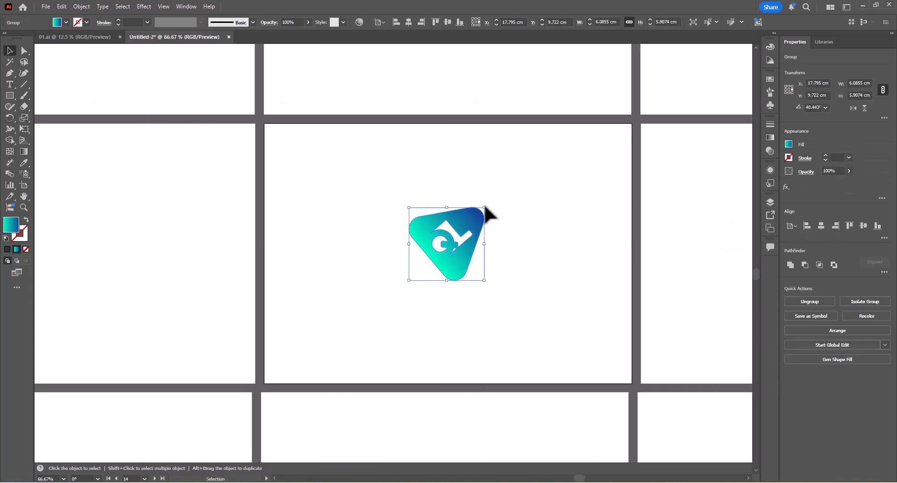
left_click_drag(484, 206, 479, 208)
Duplicate the fourteenth artboard's QL icon onto the thirteenth artboard and centre the copy horizontally there.
left_click_drag(561, 226, 362, 203)
key("Tab")
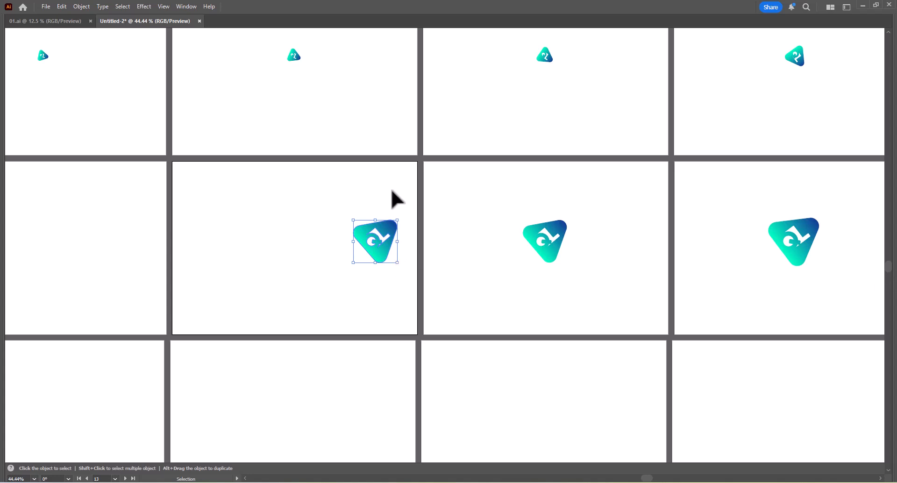
key("Tab")
left_click(823, 226)
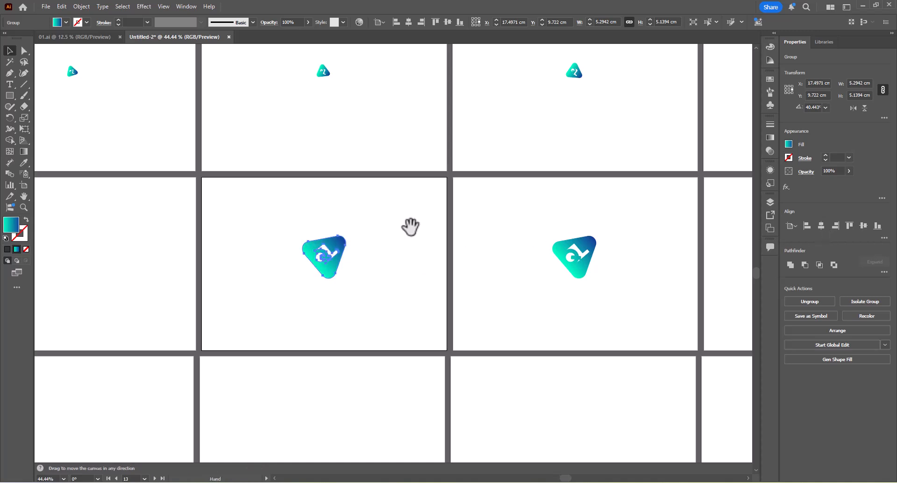
Rotate the QL icon on the thirteenth artboard counter-clockwise to about 48.5° and shrink it to about 4.9 cm wide.
left_click_drag(295, 238, 494, 196)
scroll(525, 204, "up", 2)
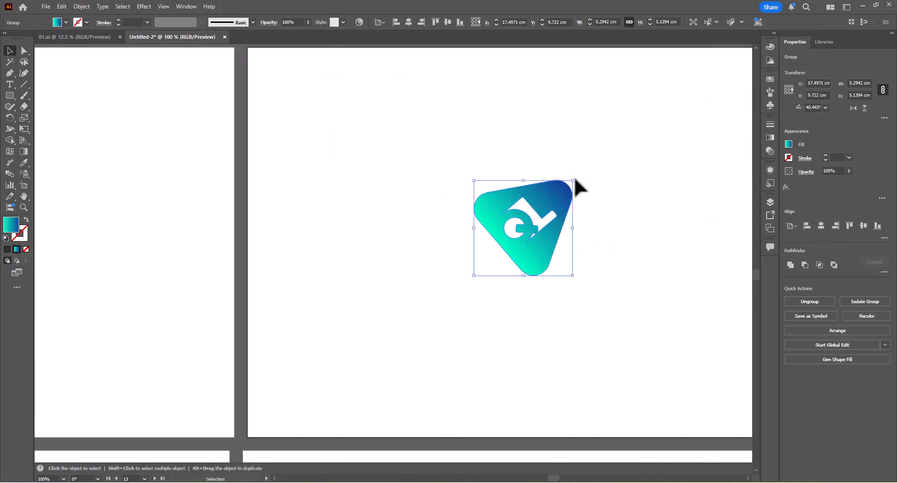
left_click_drag(574, 179, 464, 212)
Duplicate the thirteenth artboard's QL icon onto the twelfth artboard and centre the copy horizontally there.
scroll(573, 167, "down", 4)
left_click(579, 146)
left_click(820, 225)
Rotate the QL icon on the twelfth artboard counter-clockwise to about 55° and shrink it to about 4.1 cm wide.
scroll(425, 179, "up", 2)
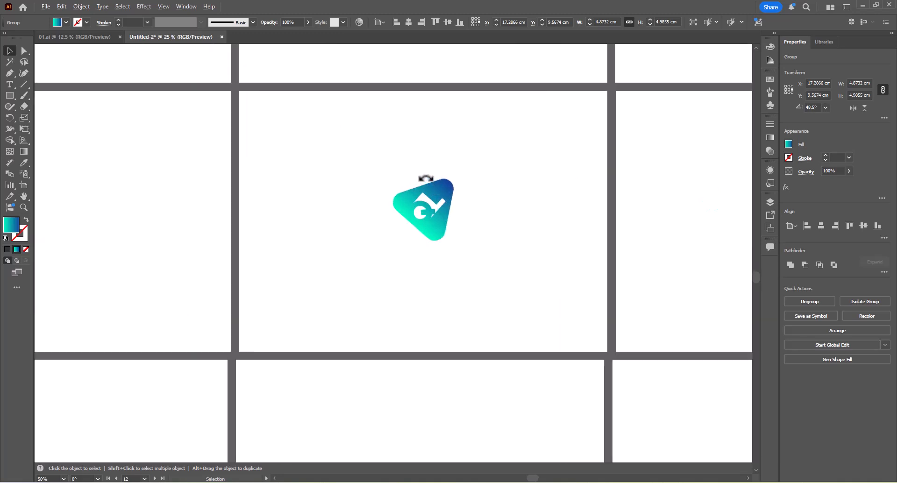
scroll(424, 178, "up", 3)
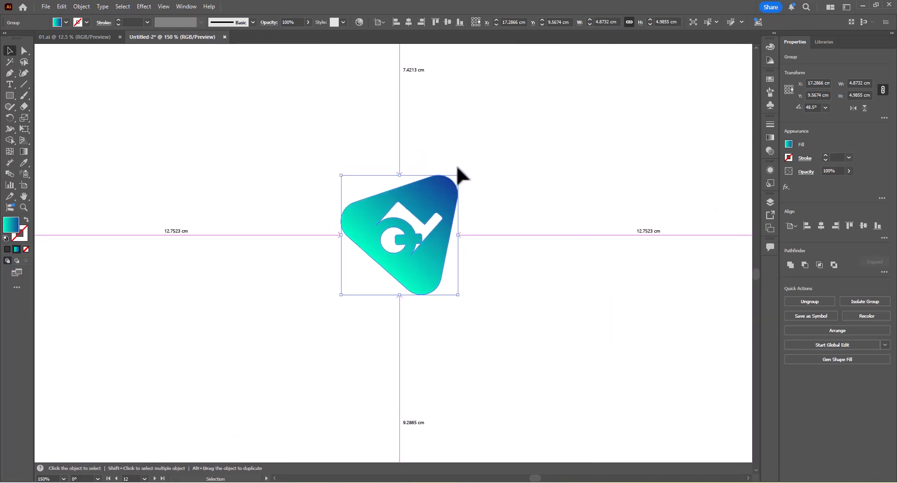
left_click_drag(457, 168, 472, 198)
scroll(481, 234, "down", 5)
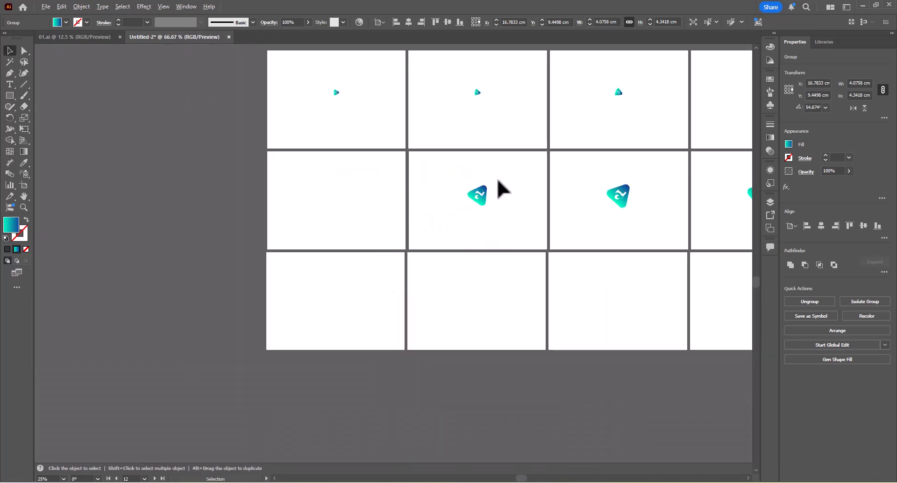
Duplicate the twelfth artboard's QL icon onto the eleventh artboard and centre the copy horizontally there.
left_click_drag(538, 227, 422, 224)
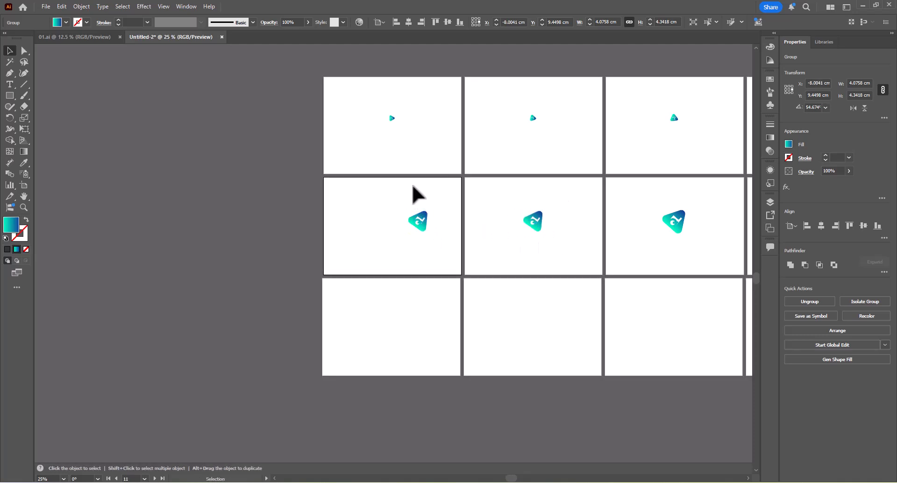
left_click(820, 226)
Rotate the QL icon on the eleventh artboard slightly further counter-clockwise.
scroll(406, 223, "up", 4)
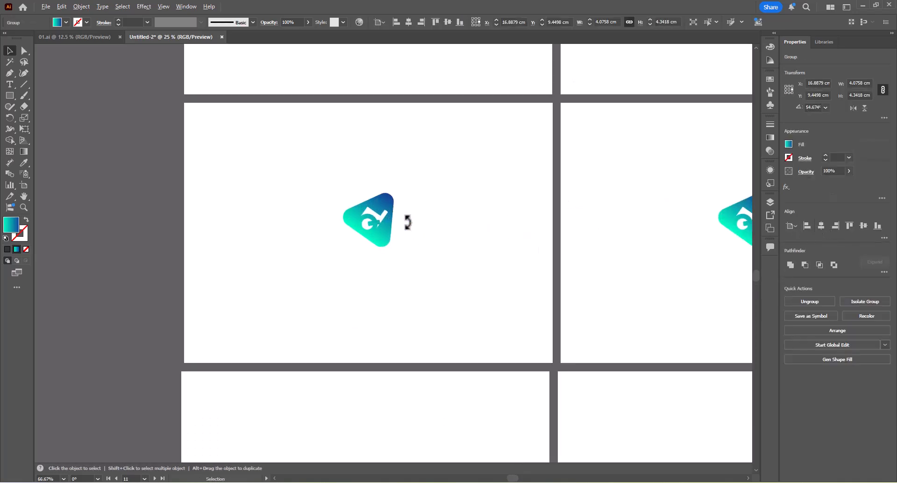
left_click_drag(386, 182, 392, 164)
scroll(407, 151, "down", 7)
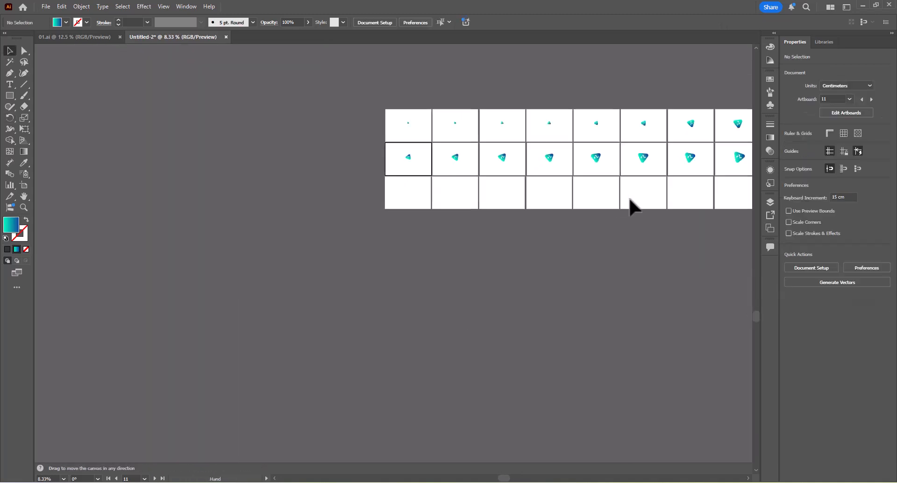
Ungroup the QUICK LEARN logo on the twentieth artboard.
scroll(632, 204, "right", 5)
key("Tab")
scroll(480, 212, "up", 4)
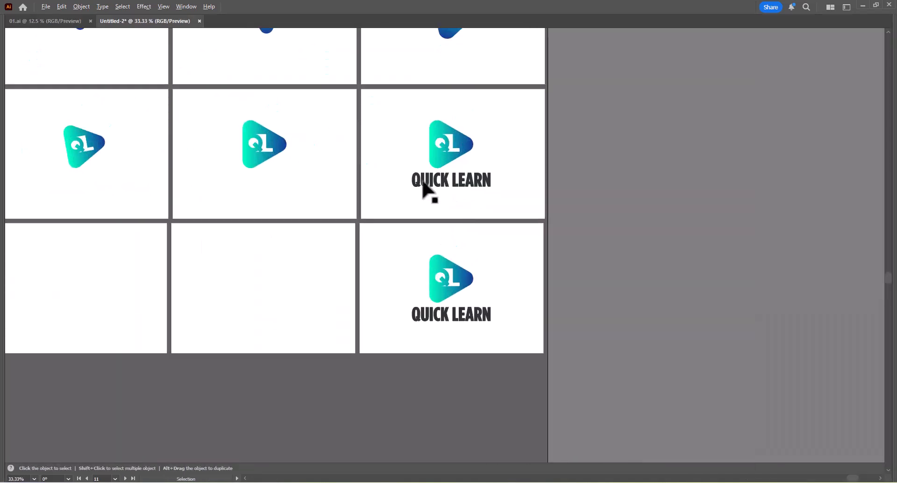
scroll(425, 191, "up", 1)
left_click(424, 213)
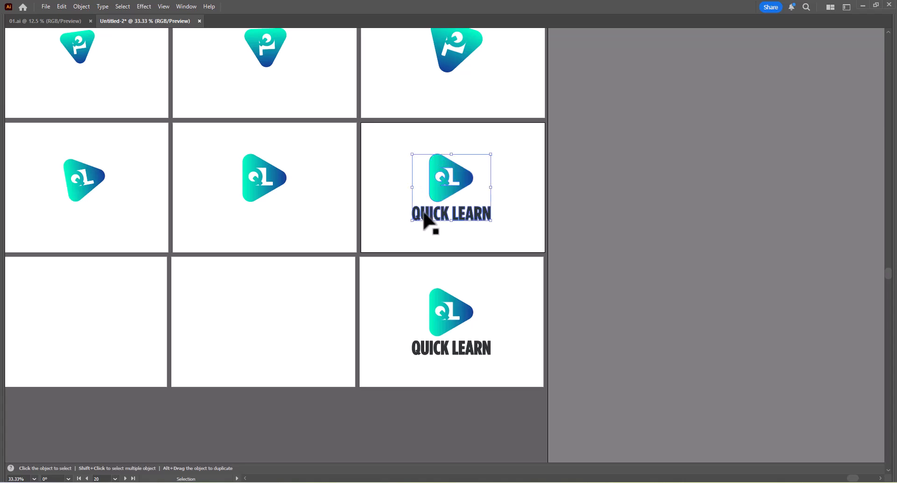
scroll(425, 220, "up", 3)
right_click(426, 220)
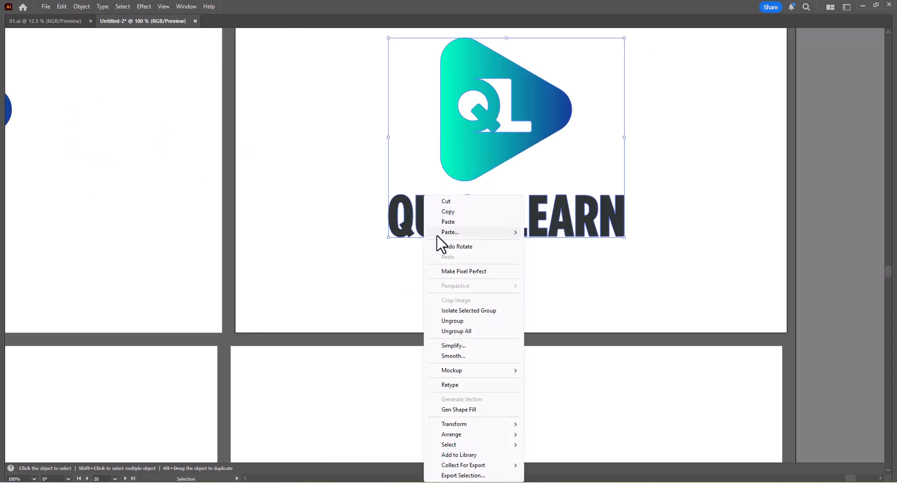
left_click(452, 324)
Try to separate the letters of the twentieth artboard's QUICK LEARN lettering by releasing its compound path.
left_click(451, 219)
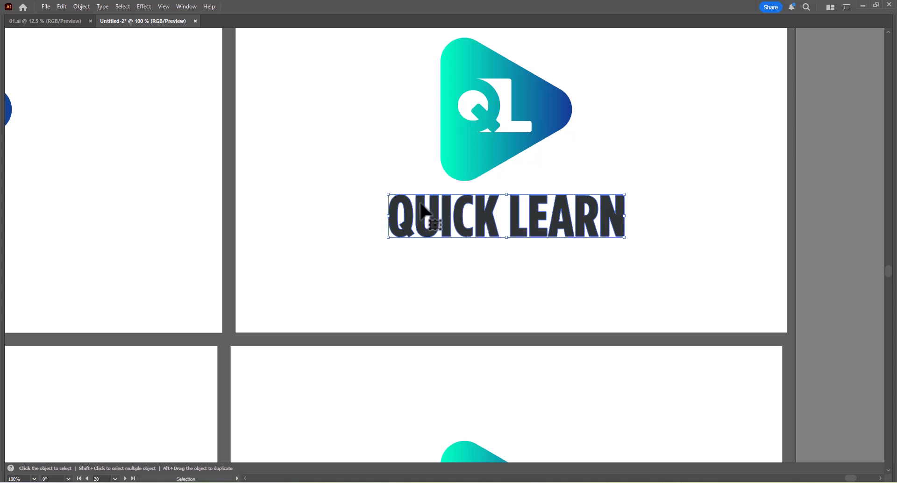
right_click(494, 207)
left_click(543, 320)
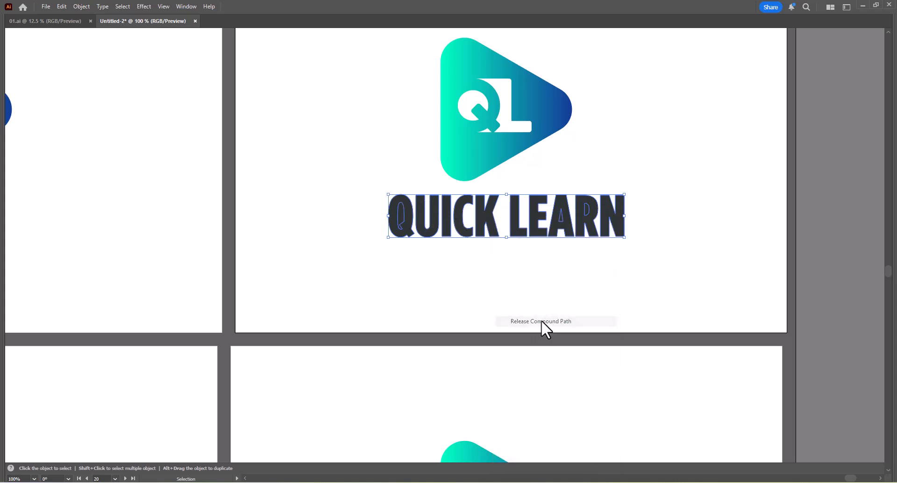
left_click(617, 272)
key("a")
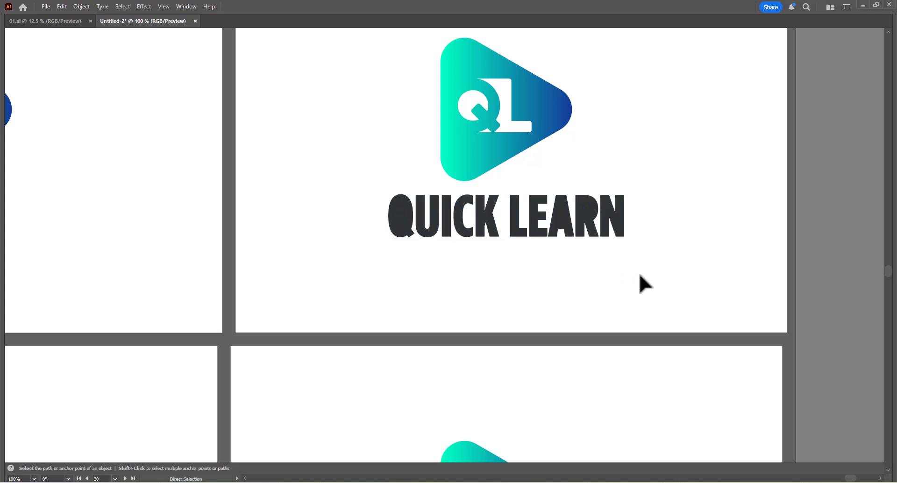
left_click_drag(641, 280, 394, 196)
left_click(620, 286)
key("v")
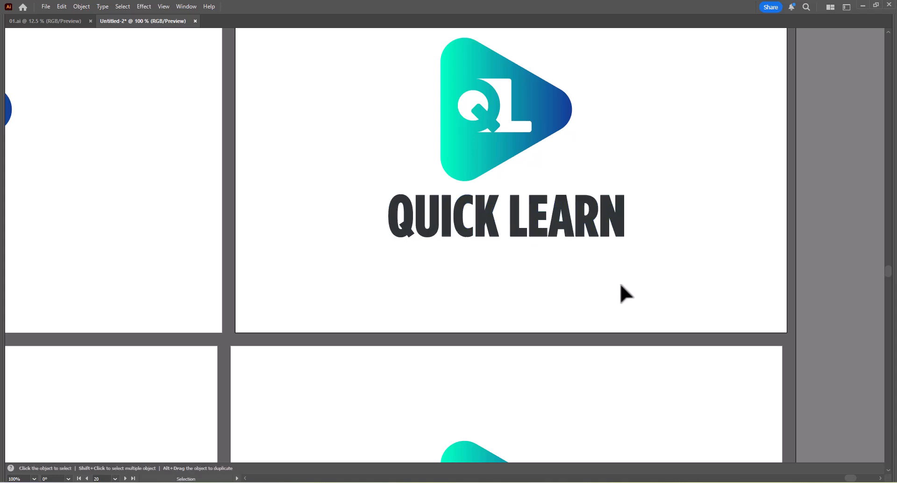
Delete every letter except the Q from the QUICK LEARN lettering on the twentieth artboard with Direct Selection.
key("a")
left_click_drag(675, 293, 430, 200)
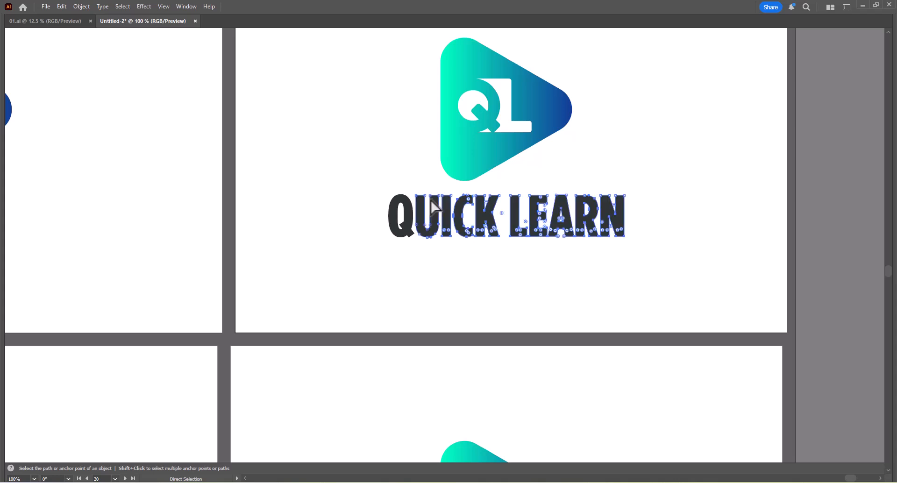
key("Delete")
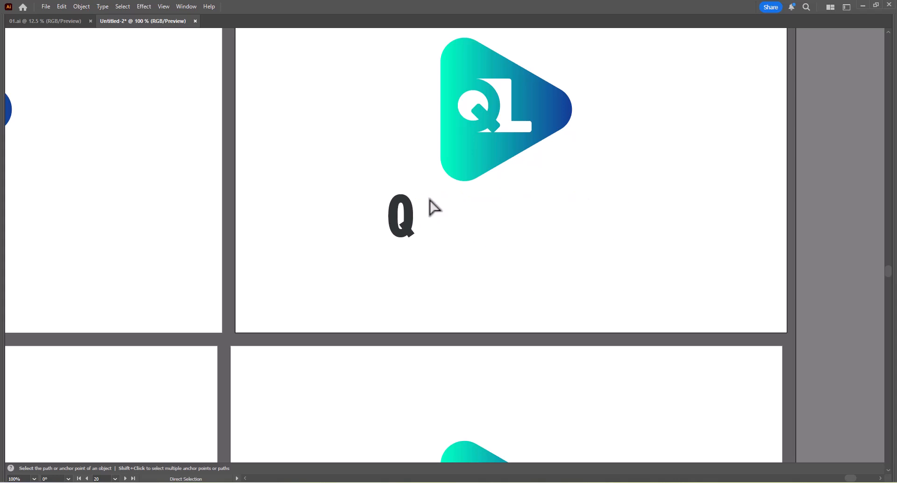
Scale the remaining letter Q on the twentieth artboard uniformly to 200%.
key("v")
right_click(409, 211)
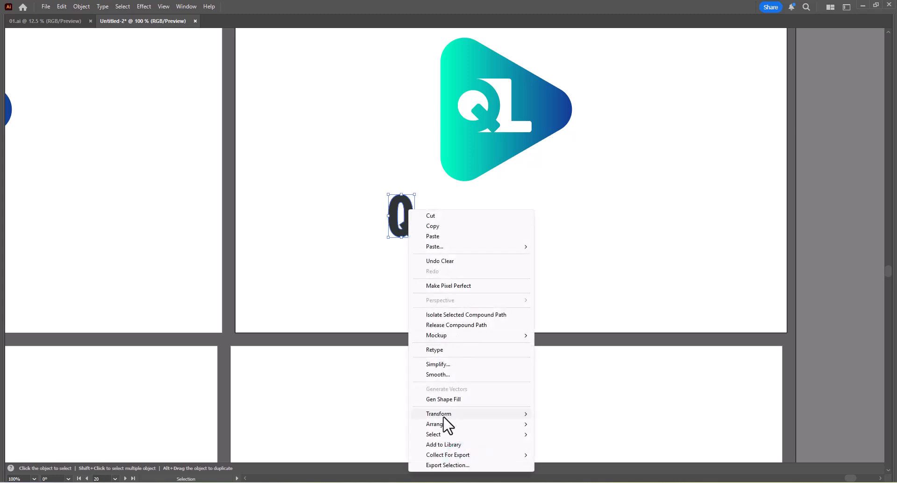
mouse_move(444, 413)
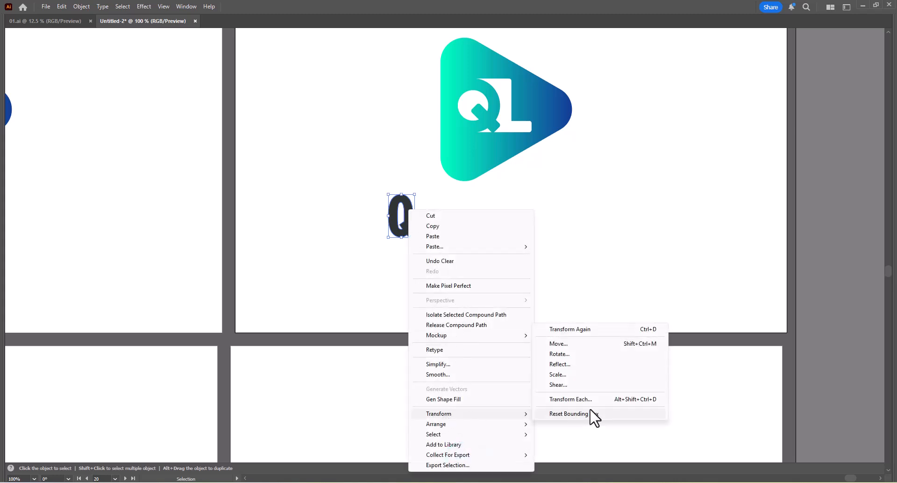
left_click(557, 374)
left_click_drag(437, 151, 608, 151)
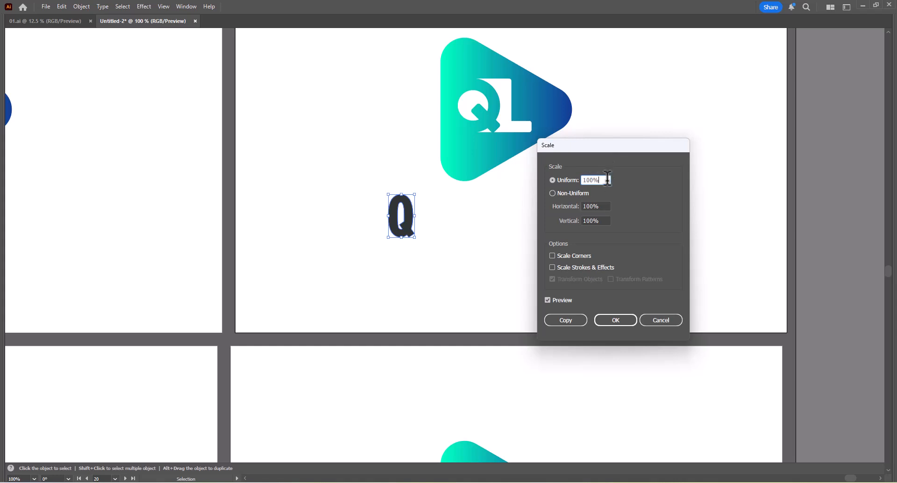
type("200")
key("Tab")
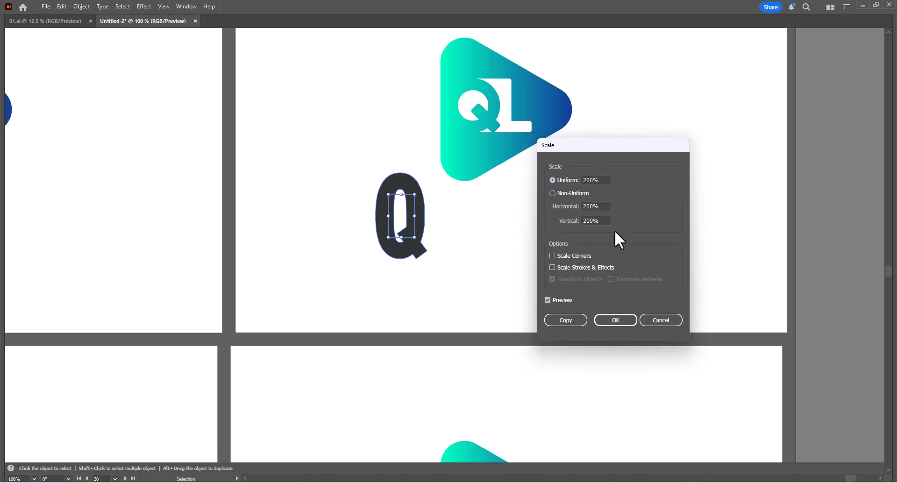
left_click(617, 320)
Duplicate the complete QUICK LEARN logo from the thirtieth artboard onto the twenty-first artboard and centre it horizontally.
scroll(516, 179, "down", 4)
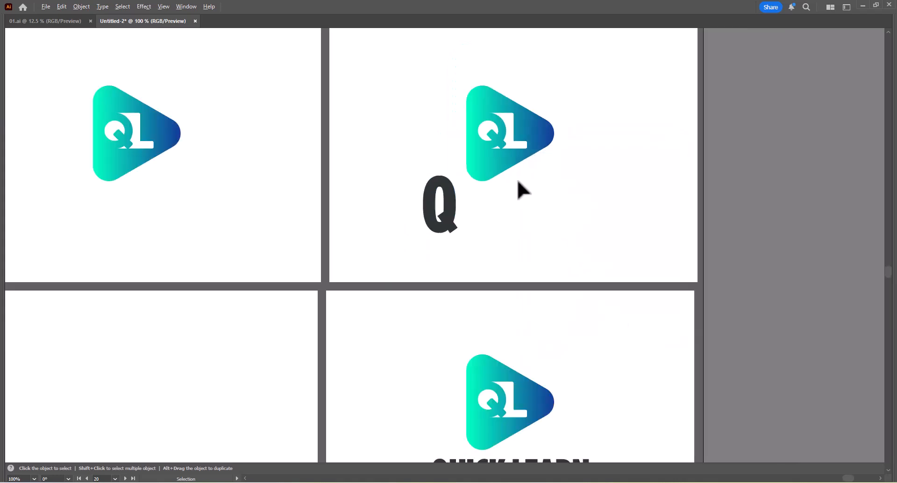
scroll(516, 180, "down", 1)
scroll(501, 207, "up", 2)
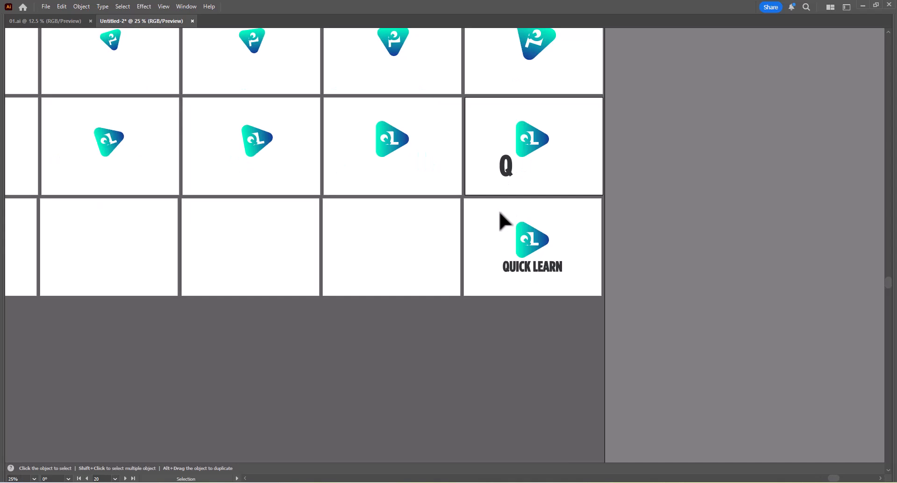
scroll(500, 213, "down", 2)
key("space")
left_click_drag(496, 214, 682, 223)
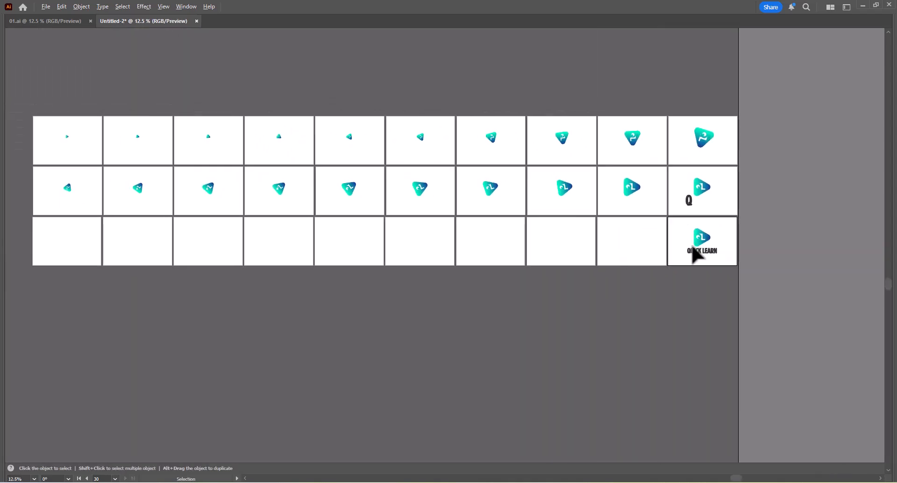
scroll(694, 252, "down", 1)
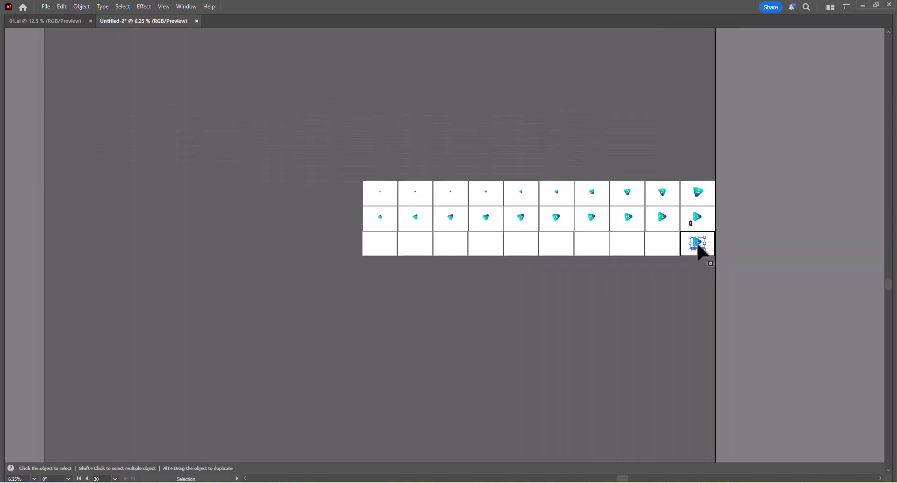
left_click_drag(697, 244, 398, 246)
scroll(391, 258, "up", 5)
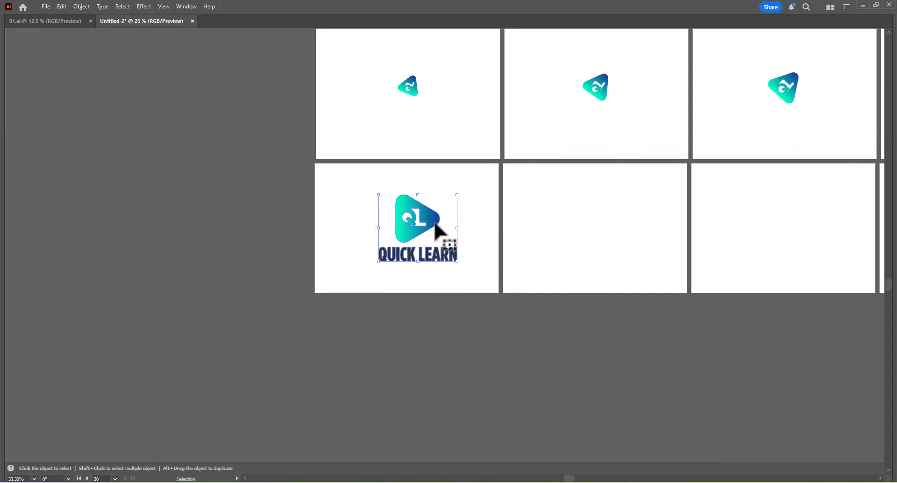
key("Tab")
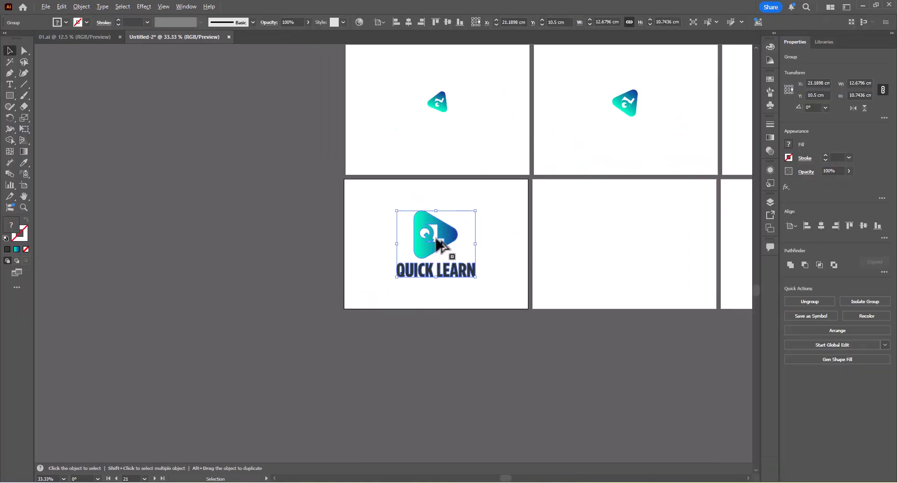
Ungroup the QUICK LEARN logo on the twenty-first artboard.
scroll(439, 243, "up", 4)
right_click(464, 249)
left_click(482, 322)
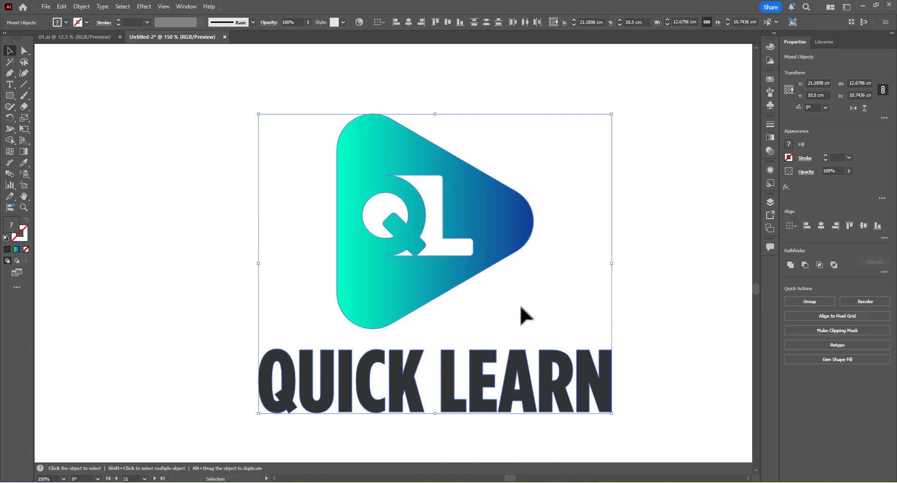
left_click(520, 305)
Compare the enlarged Q frame on the twentieth artboard with the full lettering on the twenty-first and thirtieth artboards.
left_click(355, 370)
key("space")
left_click_drag(355, 370, 365, 255)
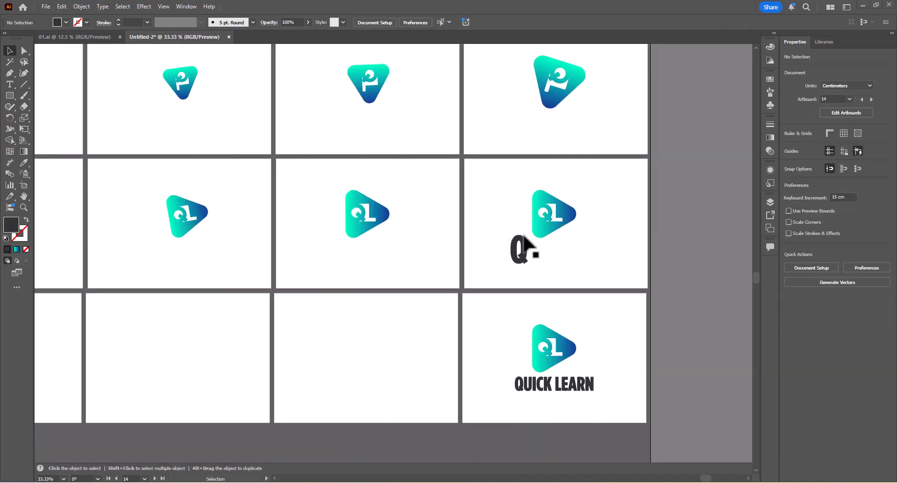
scroll(530, 231, "down", 4)
scroll(300, 238, "left", 3)
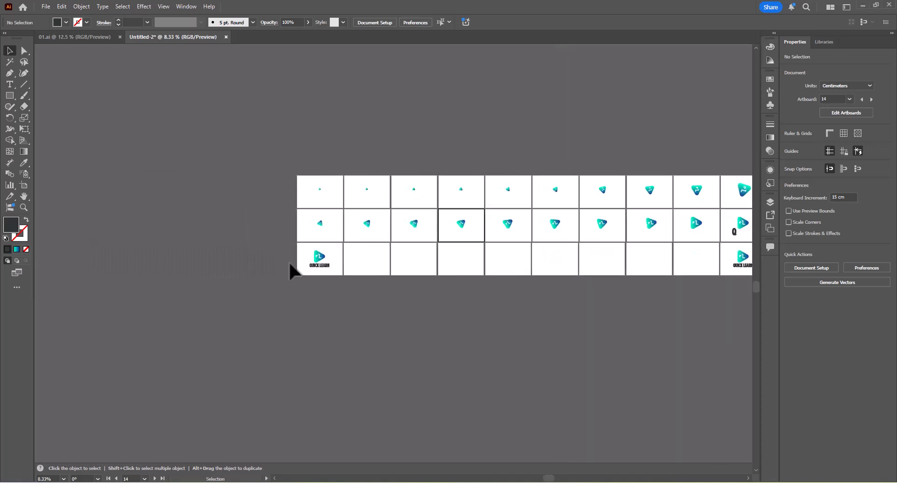
scroll(340, 276, "up", 7)
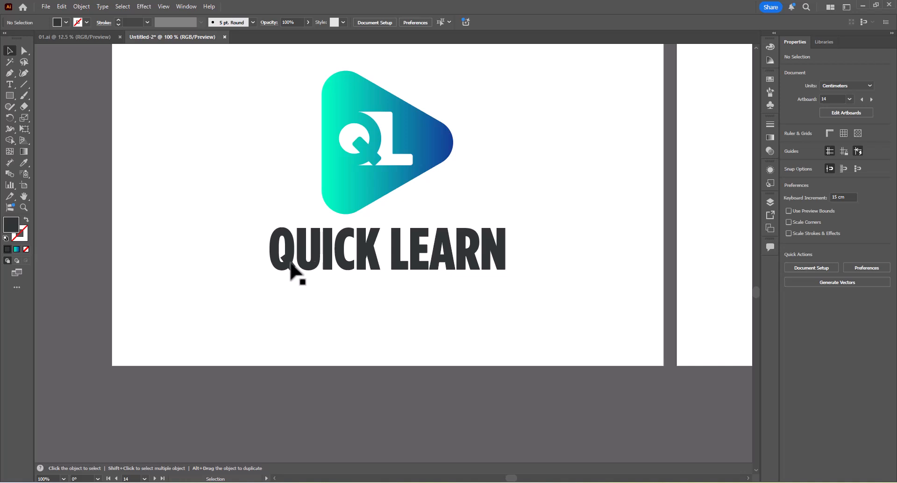
left_click(293, 267)
scroll(299, 247, "down", 2)
scroll(298, 241, "down", 2)
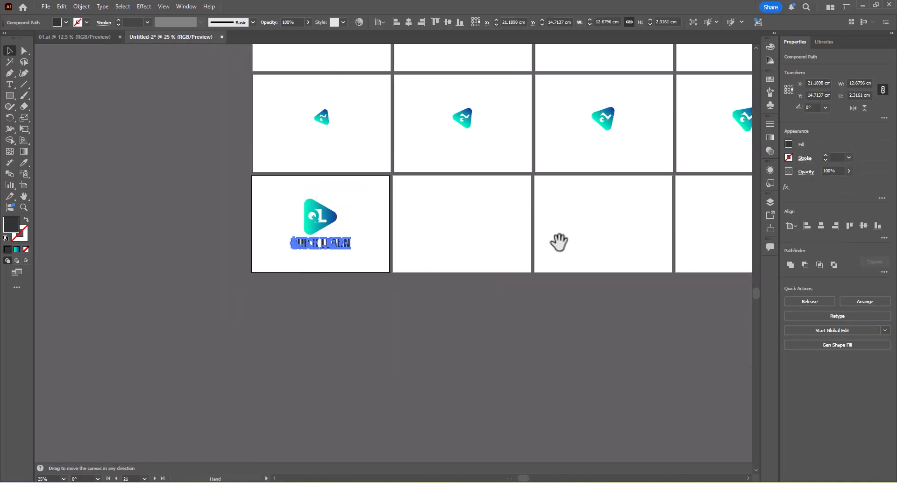
left_click_drag(559, 242, 222, 292)
left_click_drag(699, 251, 403, 272)
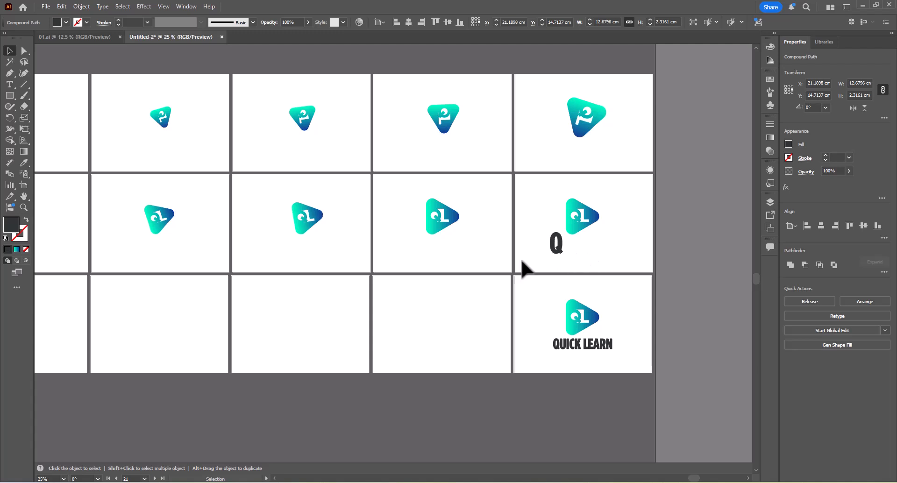
scroll(208, 242, "down", 3)
left_click_drag(208, 252, 576, 260)
scroll(267, 265, "up", 5)
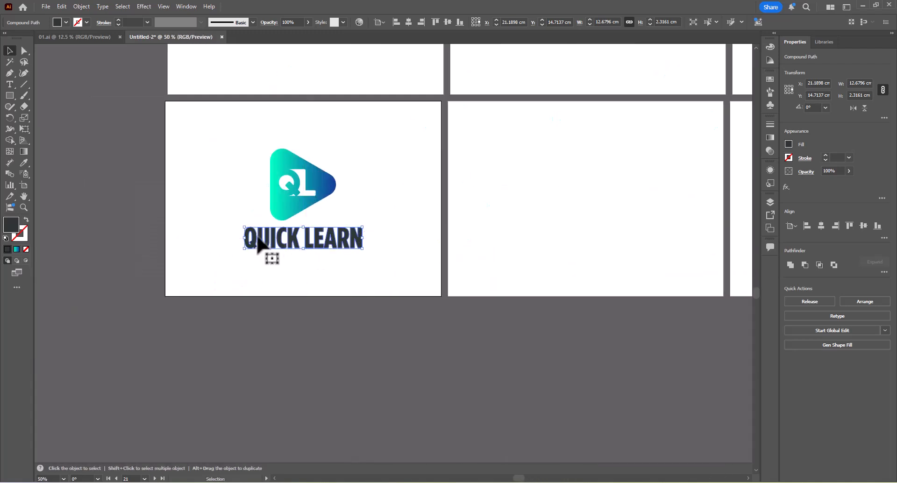
scroll(255, 245, "down", 4)
scroll(374, 264, "down", 2)
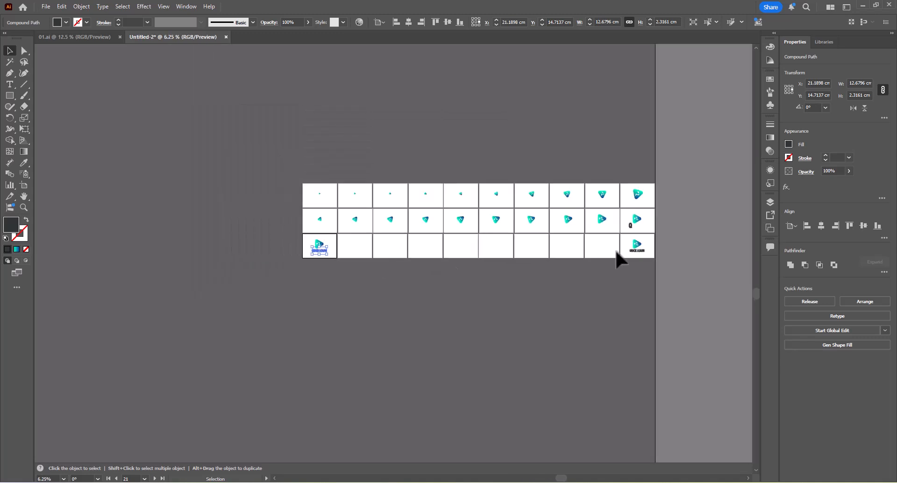
Delete every letter except Q and U from the twenty-first artboard's lettering with Direct Selection.
scroll(307, 255, "up", 9)
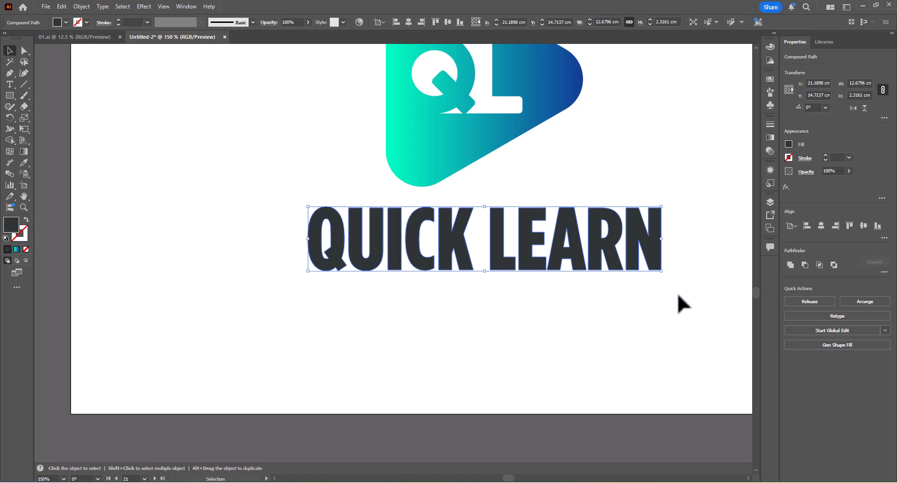
key("a")
left_click_drag(710, 301, 394, 206)
key("Delete")
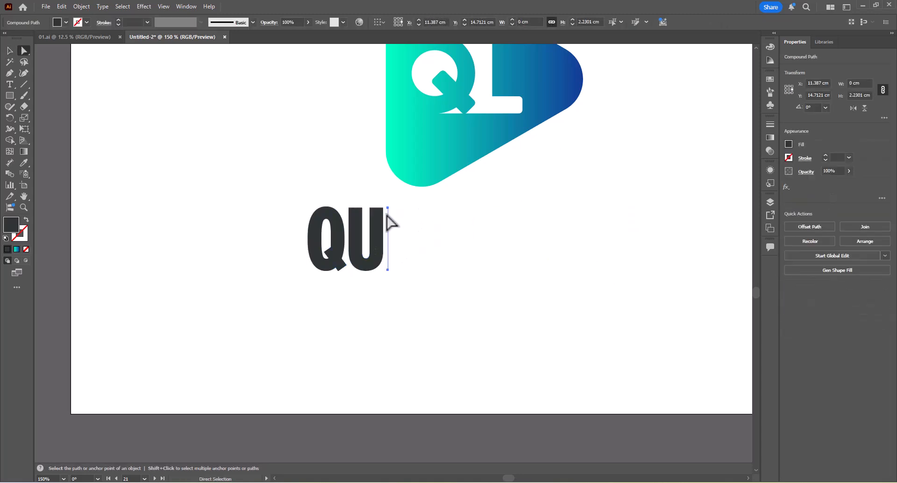
key("Delete")
Release the compound path of the letters QU and restore the opening in the Q with Pathfinder Exclude.
left_click(380, 217)
key("v")
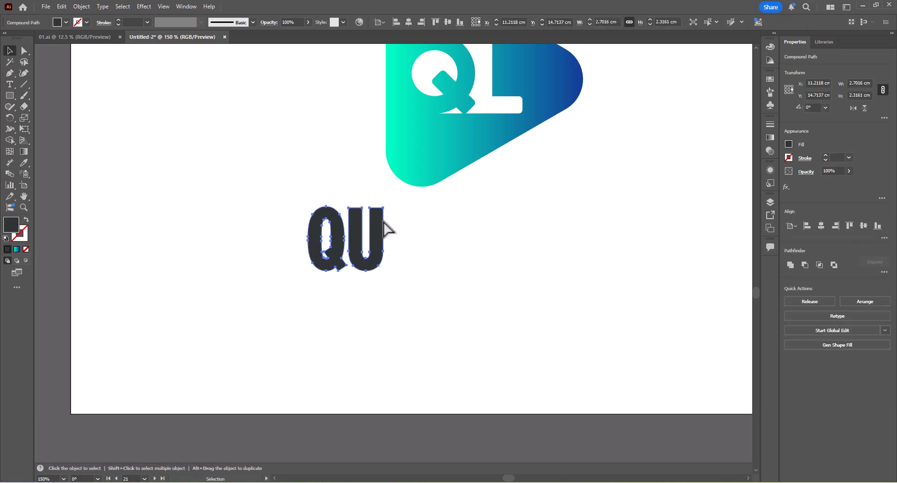
right_click(382, 221)
left_click(418, 335)
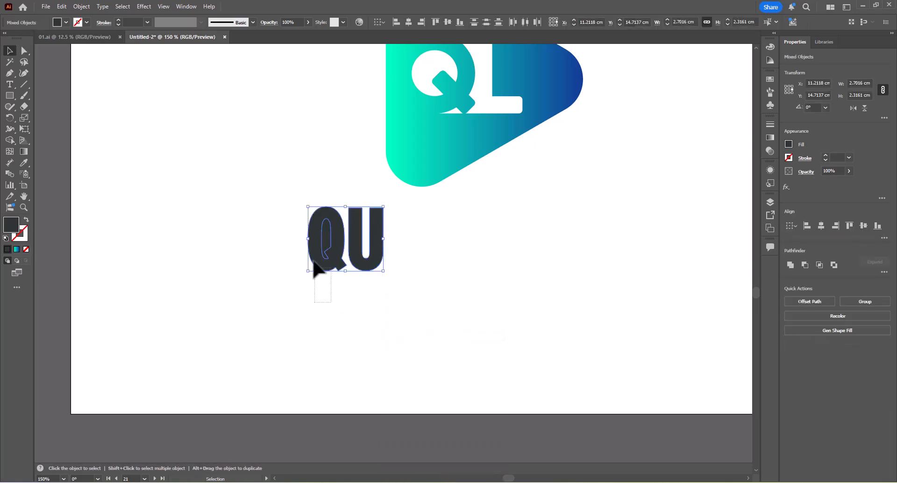
left_click(324, 254)
left_click(834, 265)
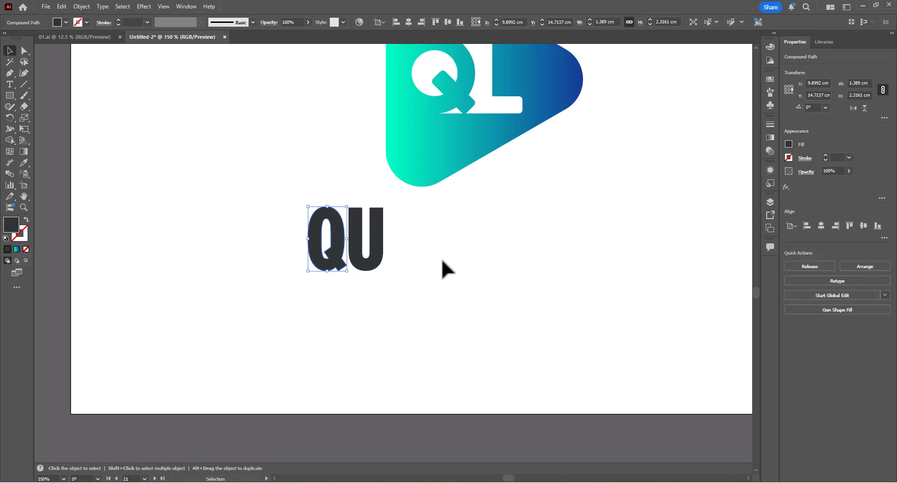
Scale the letter U on the twenty-first artboard uniformly to 200%.
left_click(378, 237)
right_click(375, 234)
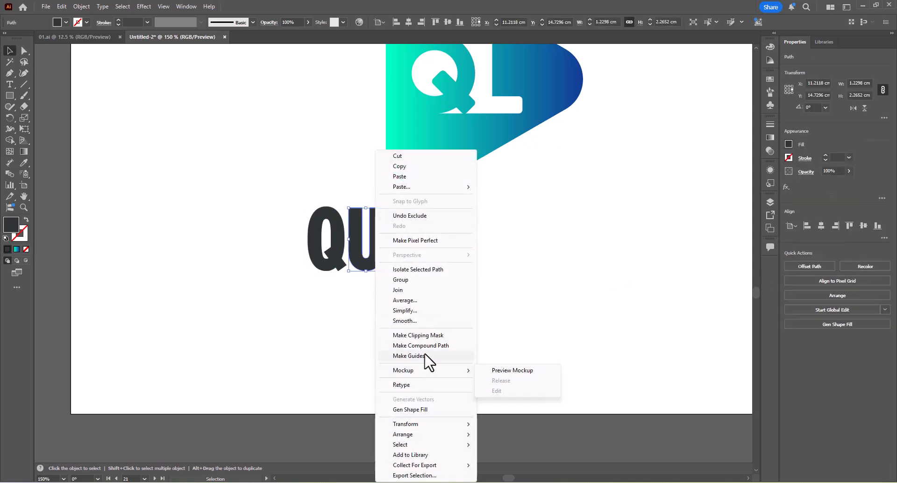
mouse_move(414, 425)
left_click(500, 384)
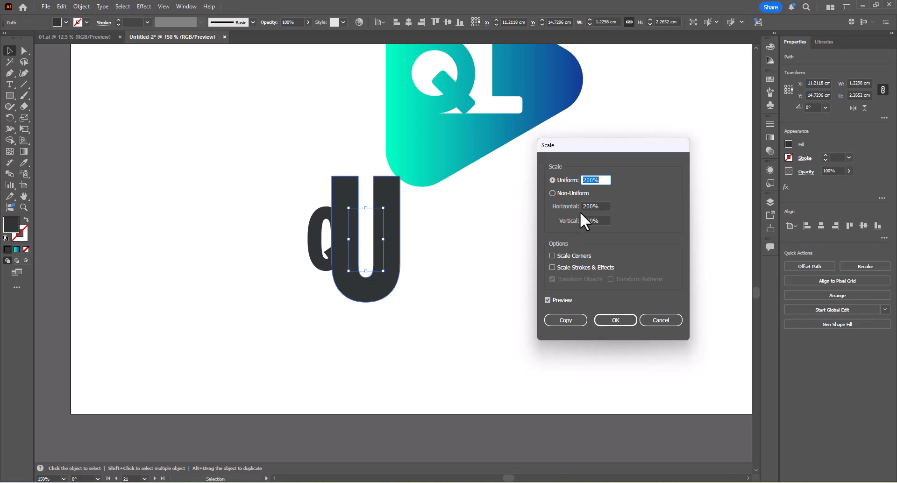
left_click(621, 319)
left_click(433, 267)
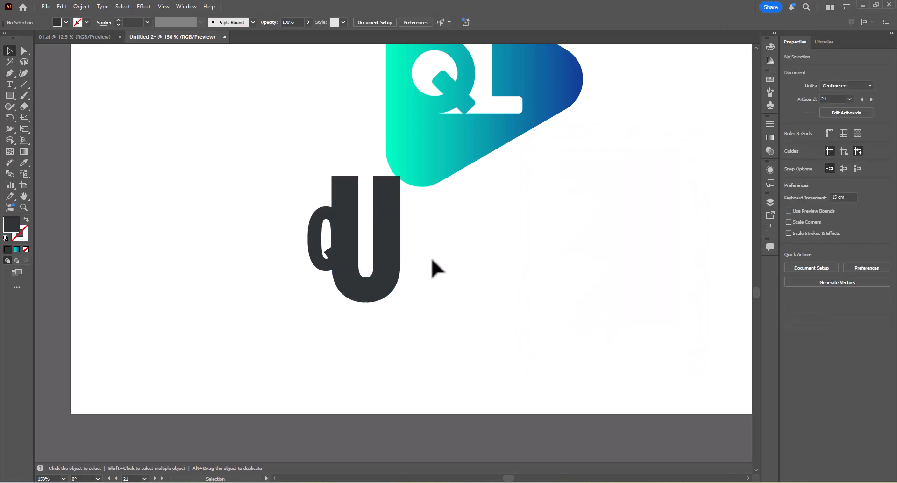
Duplicate the complete logo from the thirtieth artboard onto the twenty-second artboard and centre it horizontally.
scroll(406, 252, "down", 4)
scroll(467, 250, "down", 4)
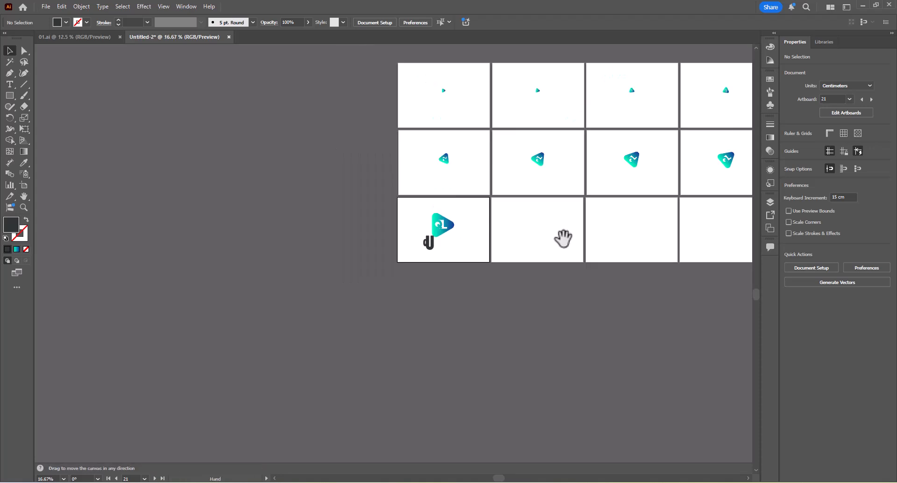
key("Tab")
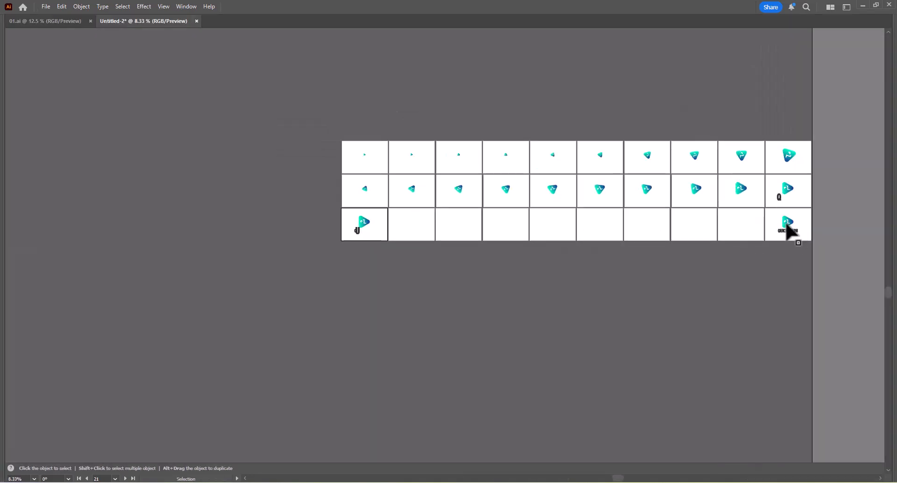
left_click_drag(790, 231, 402, 239)
scroll(402, 239, "up", 4)
key("Tab")
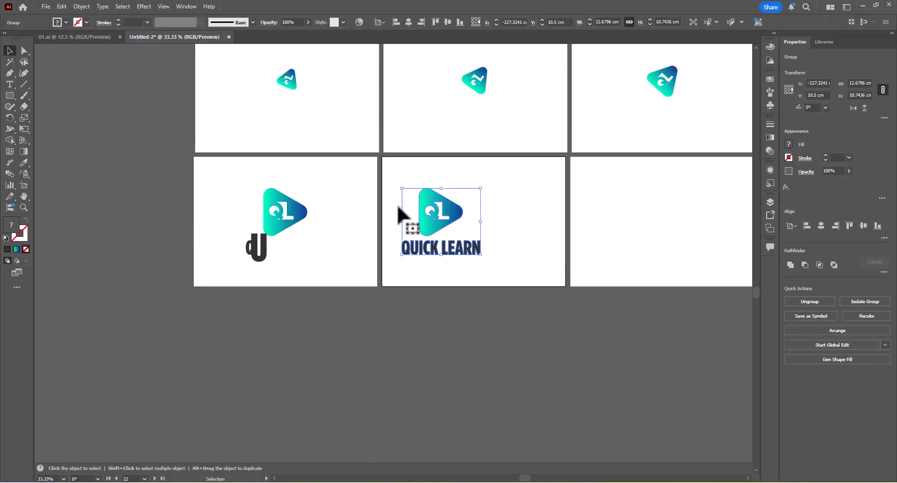
left_click(821, 225)
Ungroup the QUICK LEARN logo on the twenty-second artboard.
key("Tab")
scroll(456, 211, "up", 3)
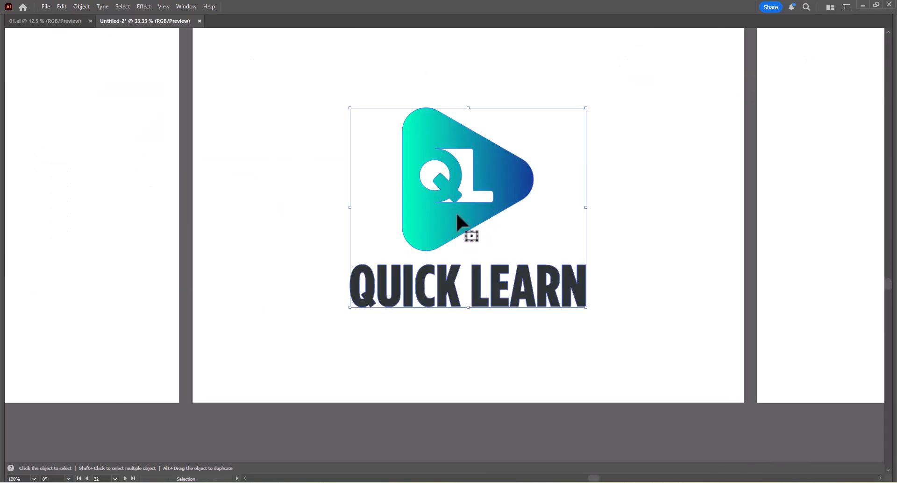
right_click(468, 232)
left_click(486, 321)
left_click(554, 233)
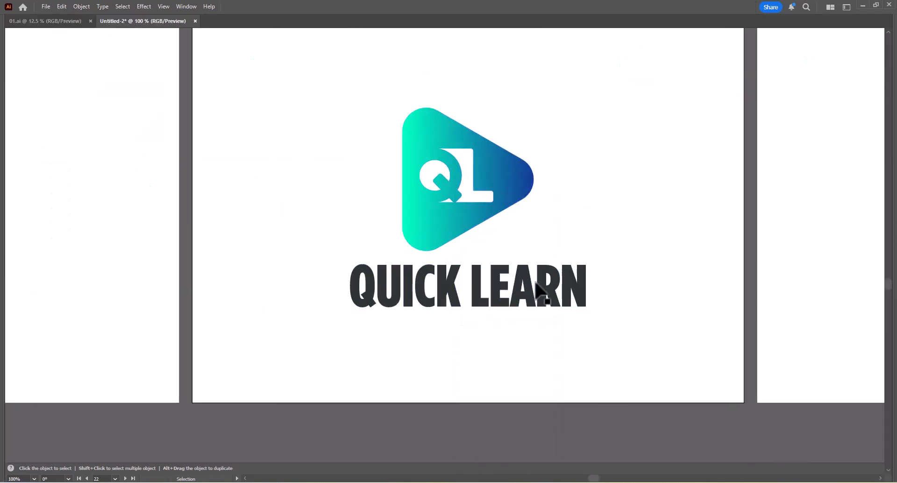
Release the compound path of the QUICK LEARN lettering on the twenty-second artboard.
right_click(527, 280)
left_click(526, 276)
right_click(525, 273)
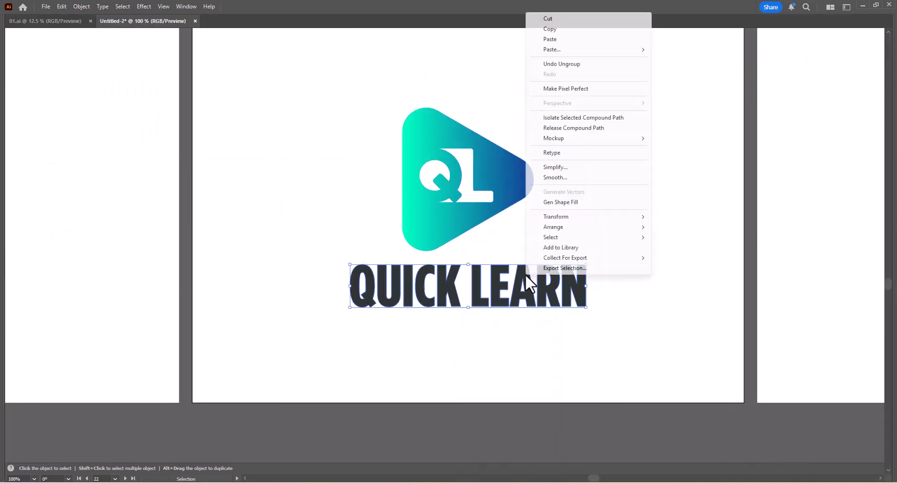
left_click(570, 131)
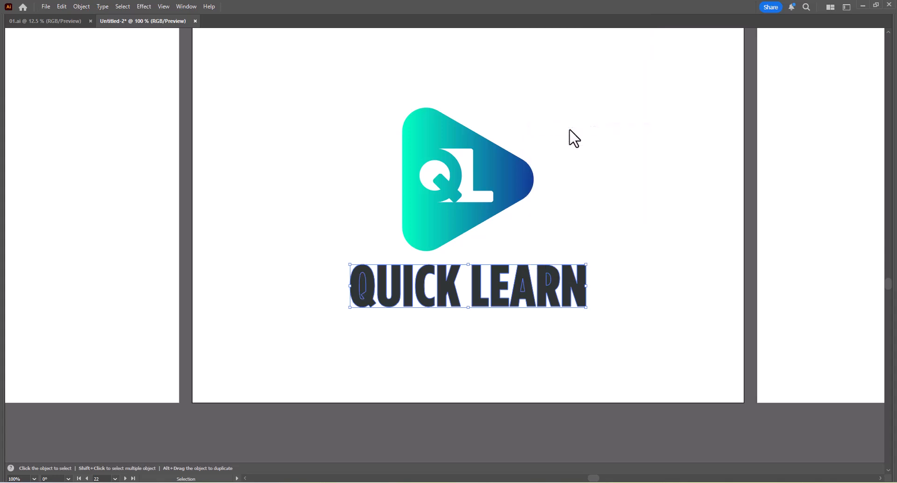
Restore the opening in the letter R of LEARN on the twenty-second artboard with Pathfinder Exclude.
scroll(568, 279, "up", 3)
left_click_drag(651, 208, 599, 320)
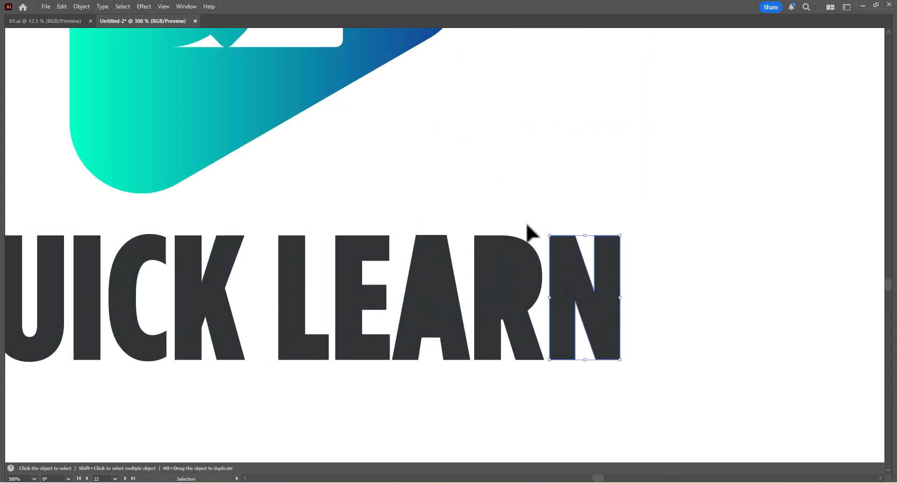
key("a")
left_click(503, 340)
key("v")
key("Tab")
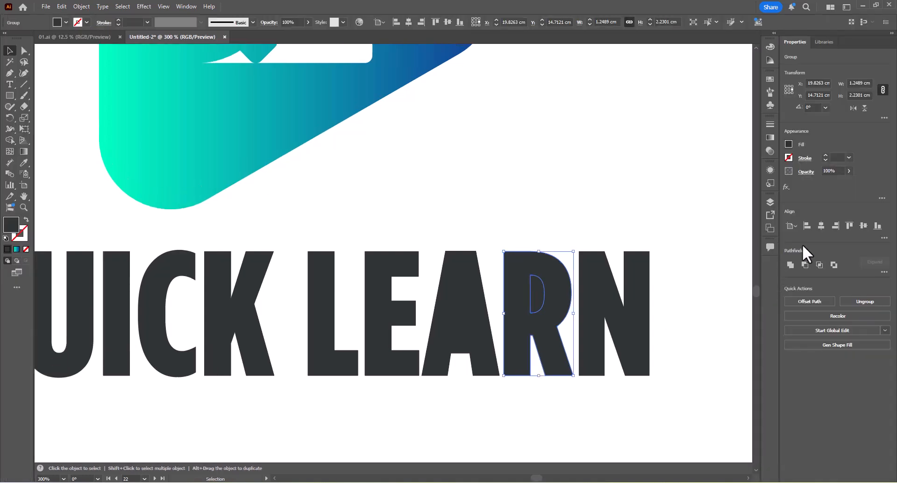
left_click(832, 264)
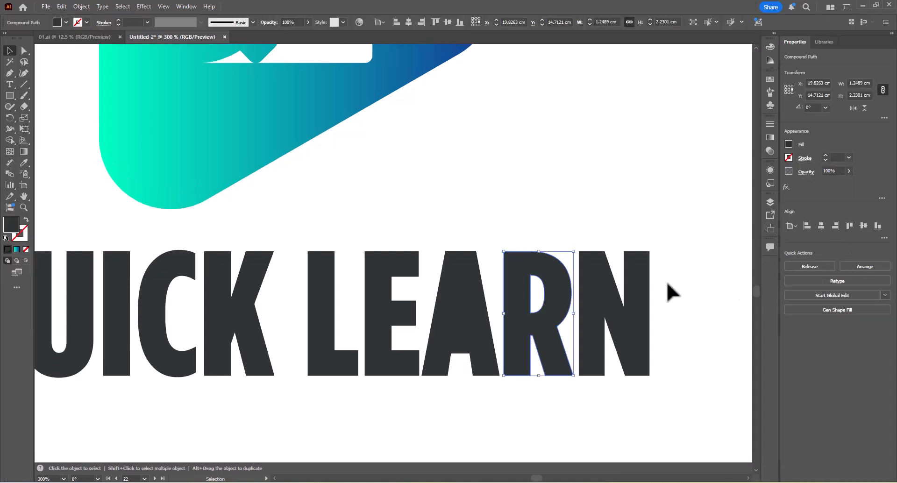
Restore the openings in the letters A and Q on the twenty-second artboard with Pathfinder Exclude.
left_click(440, 360)
left_click(834, 264)
left_click_drag(266, 337, 512, 272)
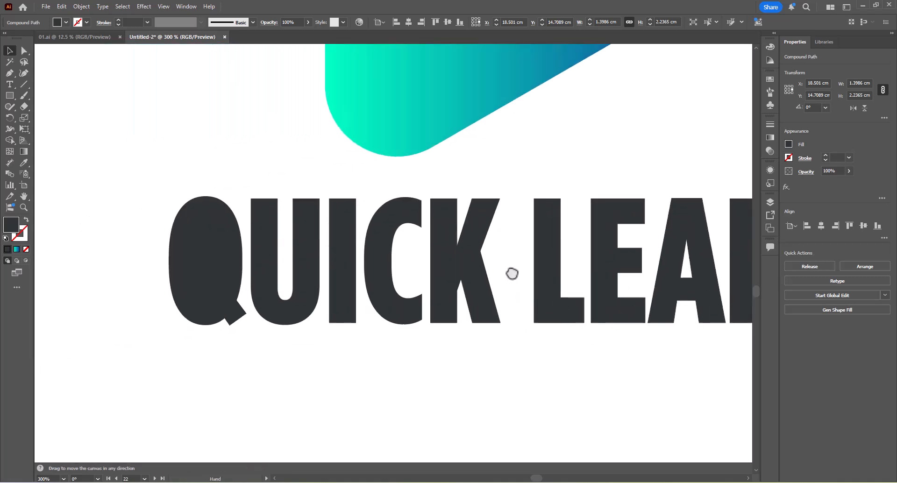
left_click(206, 213)
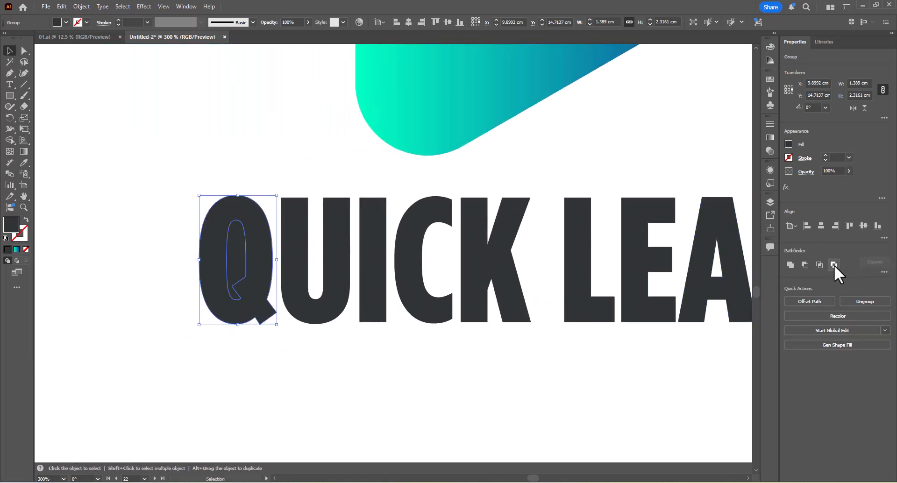
left_click(833, 265)
Group all the separated letters of the QUICK LEARN lettering on the twenty-second artboard.
scroll(384, 241, "down", 3)
left_click_drag(315, 243, 584, 294)
key("ctrl+g")
left_click(352, 274)
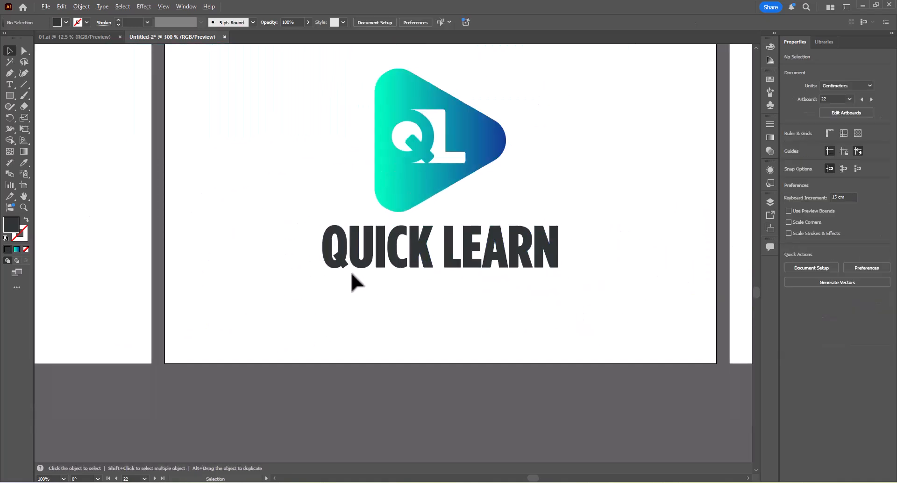
Ungroup the QUICK LEARN lettering on the twenty-second artboard.
scroll(351, 274, "down", 5)
scroll(290, 286, "up", 8)
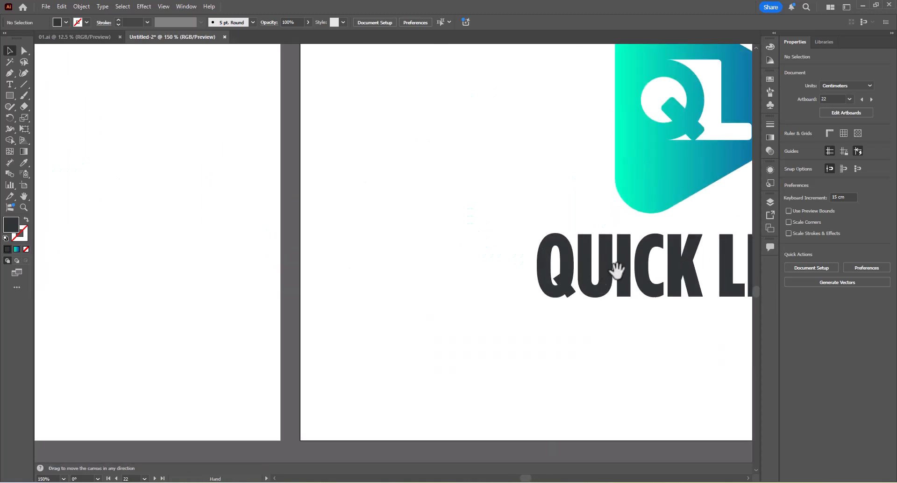
left_click_drag(616, 270, 360, 265)
right_click(399, 235)
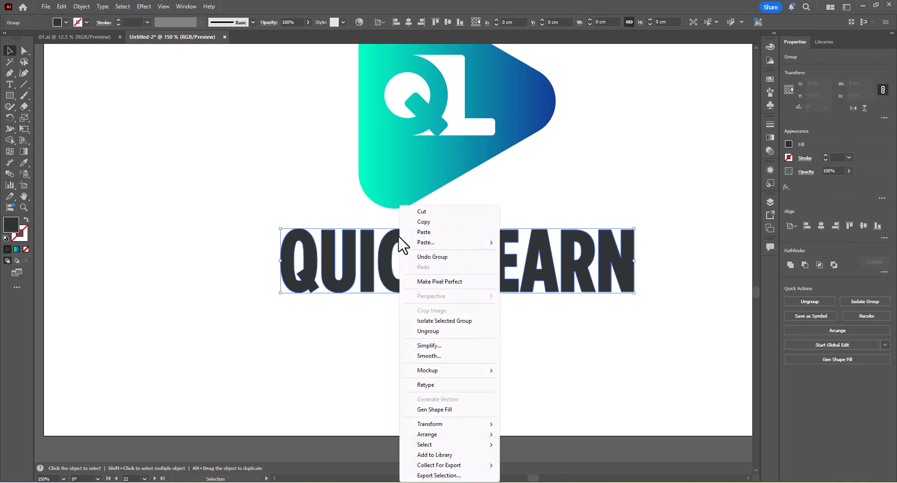
left_click(429, 329)
left_click(349, 335)
Copy the icon and the QUICK LEARN lettering from the twenty-second artboard onto the twenty-third artboard.
scroll(355, 322, "down", 3)
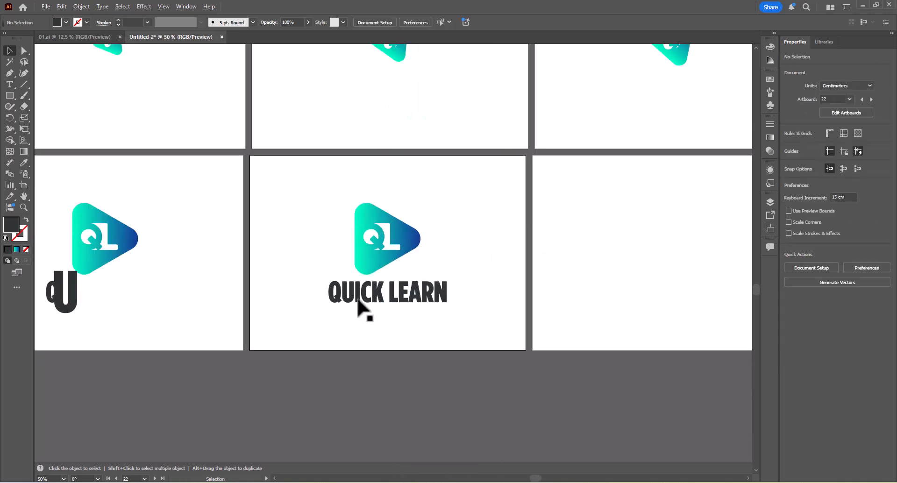
left_click_drag(285, 233, 475, 321)
left_click_drag(363, 262, 665, 287)
left_click(472, 277)
Separate the grouped lettering on the twenty-second artboard and delete all letters after QUI.
scroll(359, 291, "up", 3)
right_click(375, 284)
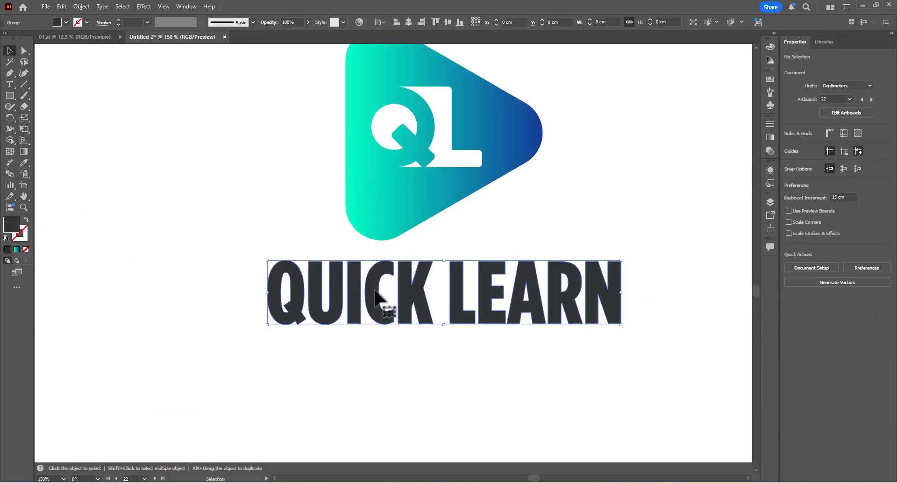
left_click(406, 134)
left_click(654, 248)
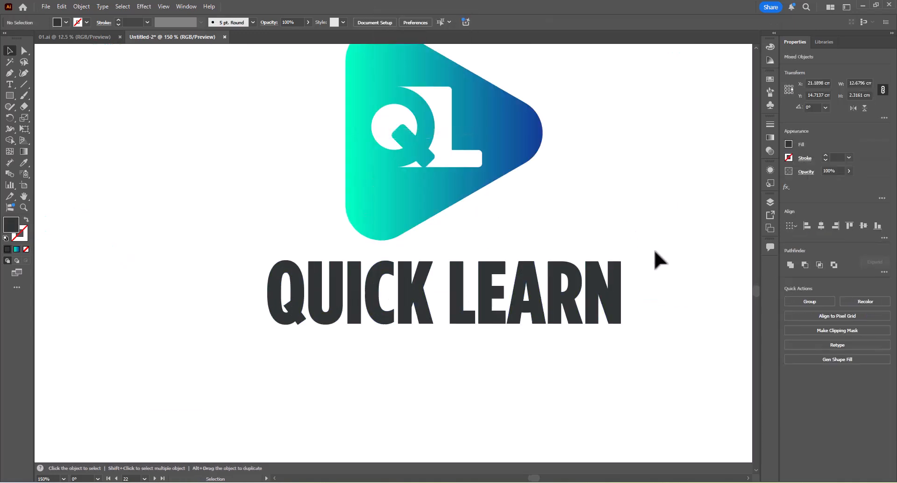
left_click_drag(673, 274, 387, 354)
key("Delete")
Scale the letter I on the twenty-second artboard uniformly to 200%.
right_click(354, 295)
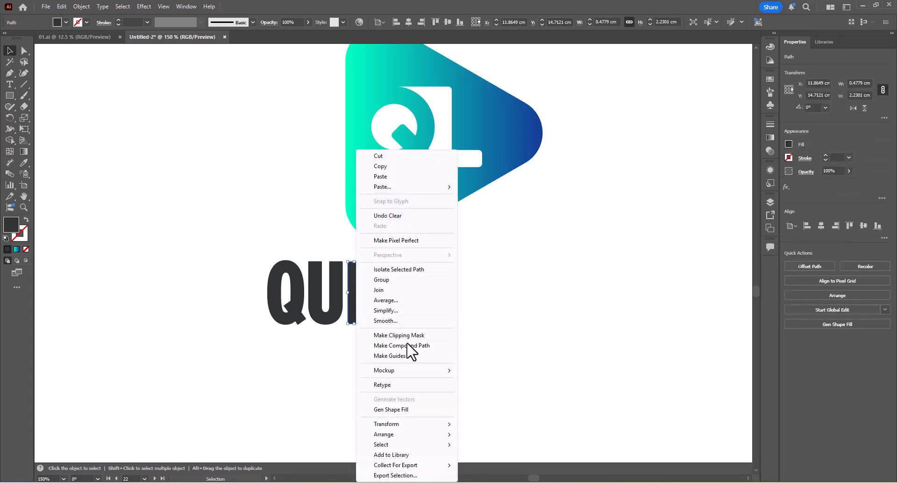
mouse_move(393, 424)
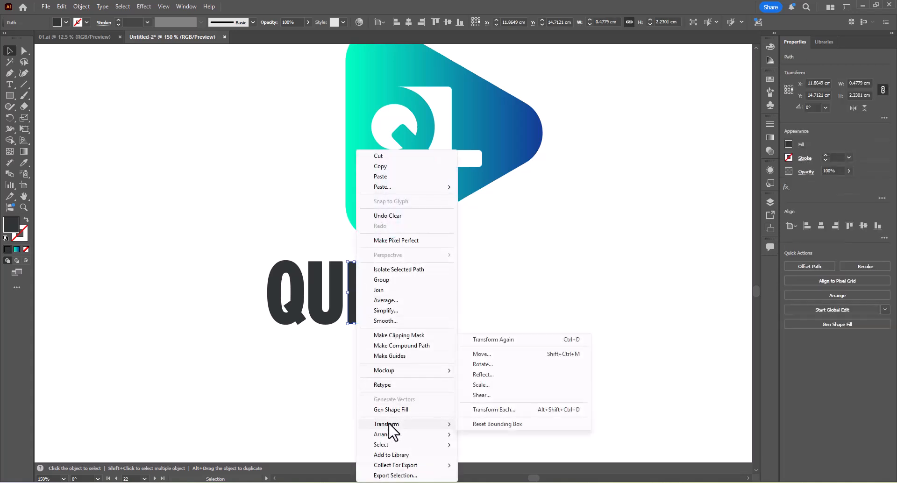
left_click(489, 384)
left_click(610, 322)
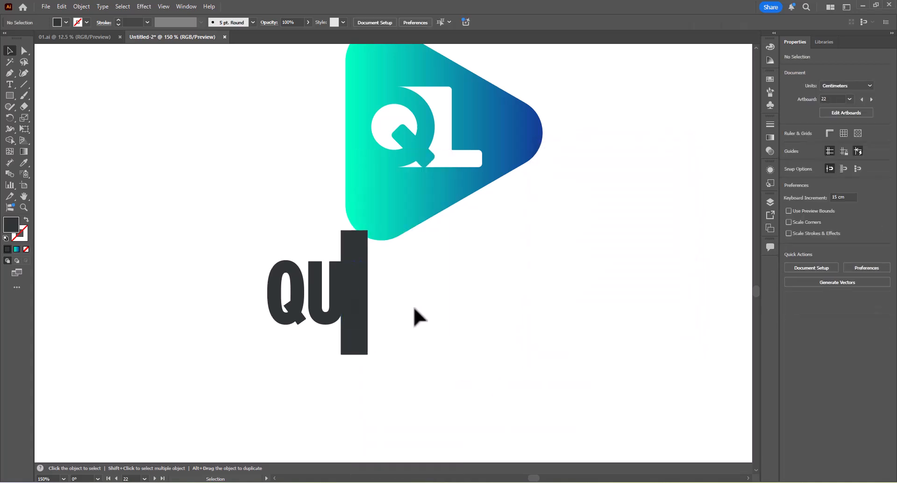
Group the icon and lettering on the twenty-third artboard and center the group horizontally on the artboard.
scroll(413, 306, "down", 4)
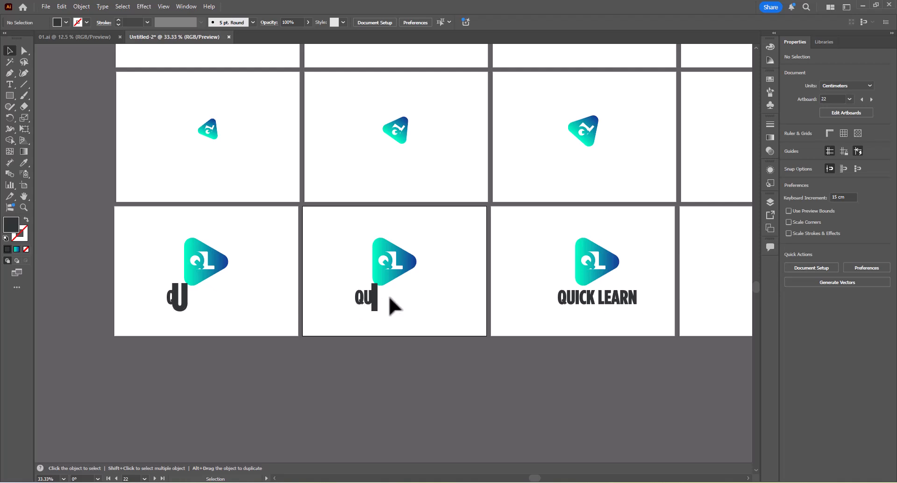
left_click_drag(557, 297, 383, 295)
left_click_drag(477, 323, 343, 231)
key("ctrl+g")
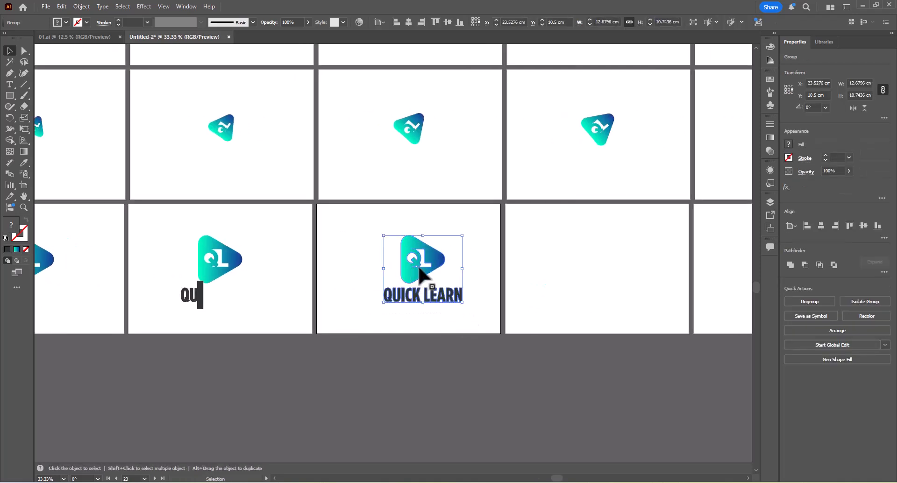
left_click(823, 225)
Duplicate the grouped logo from the twenty-third artboard onto the following artboards of the third row, repeating the copy with Transform Again.
key("Tab")
left_click_drag(434, 265, 574, 218)
left_click(578, 209)
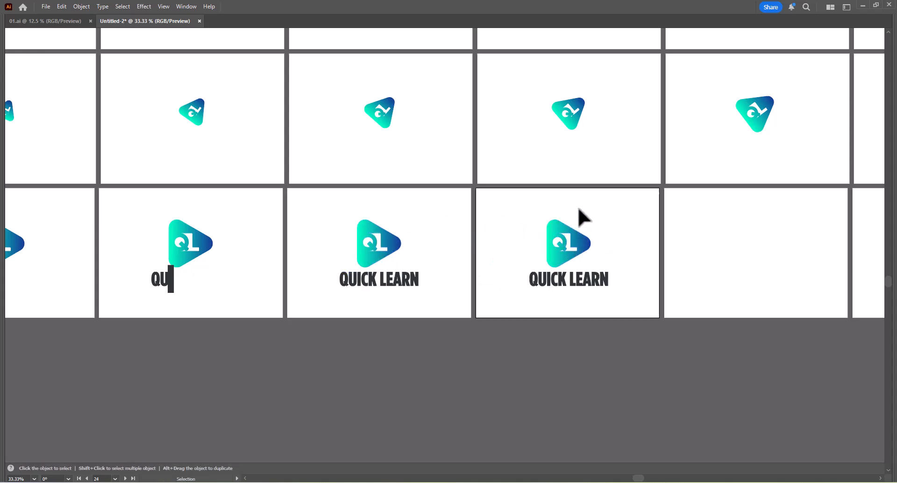
left_click(573, 257)
key("ctrl+d")
left_click_drag(731, 279, 526, 277)
left_click_drag(587, 284, 552, 285)
key("ctrl+d")
key("ctrl+d")
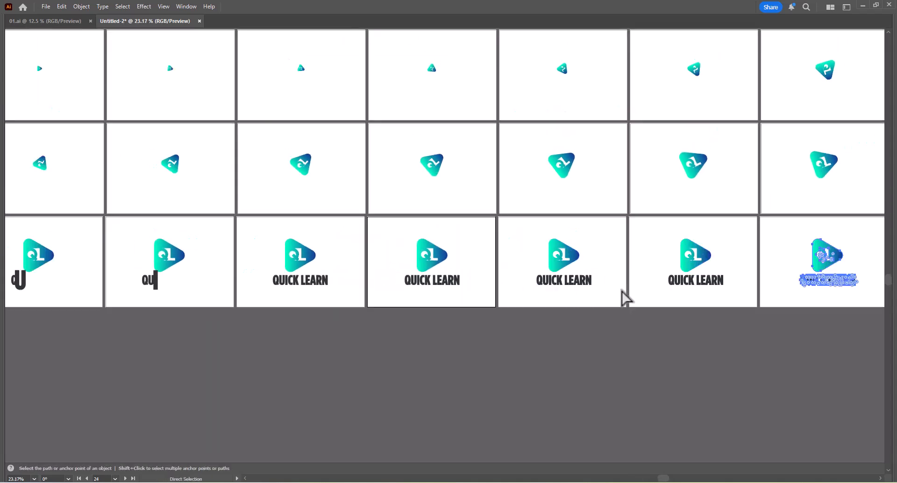
left_click_drag(658, 297, 620, 300)
left_click_drag(697, 301, 661, 287)
key("ctrl+d")
key("ctrl+d")
Ungroup all parts of the logo on the twenty-third artboard and delete the letters after QUIC.
left_click(350, 245)
key("Tab")
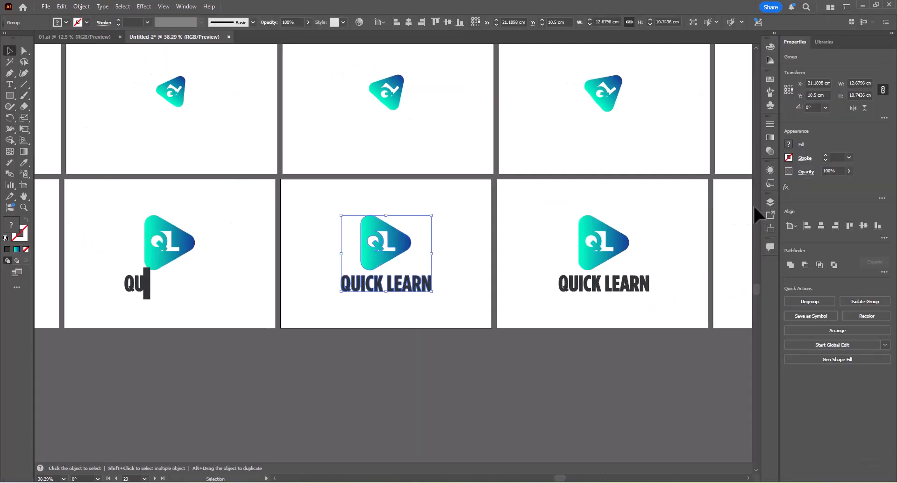
key("Tab")
left_click_drag(330, 289, 502, 304)
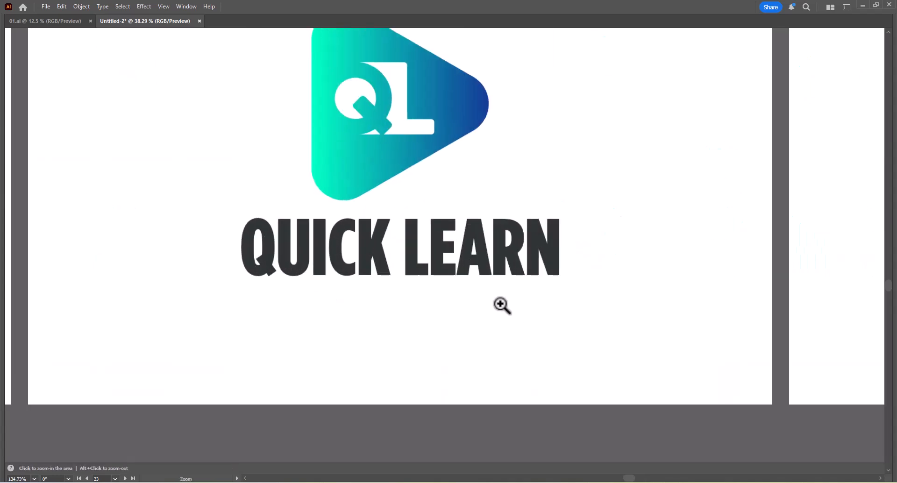
right_click(391, 244)
left_click(417, 331)
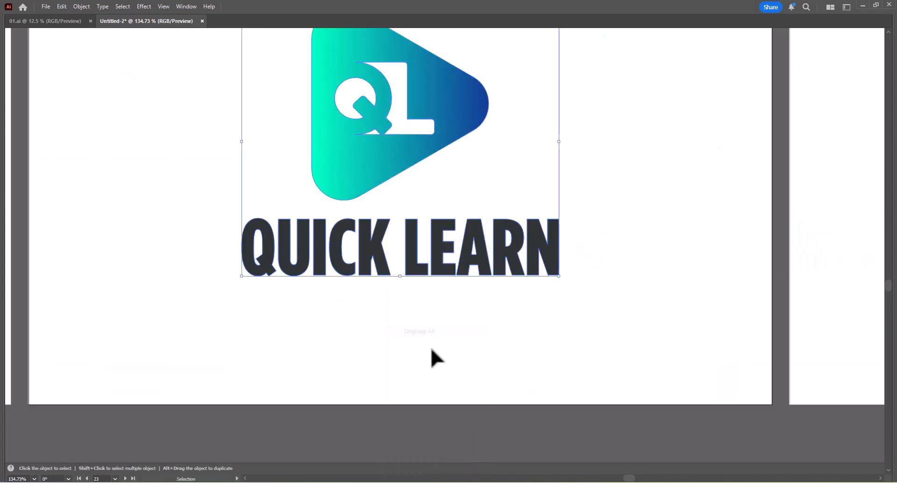
left_click_drag(588, 344, 363, 227)
key("Delete")
Scale the letter C on the twenty-third artboard uniformly to 200%.
left_click(341, 247)
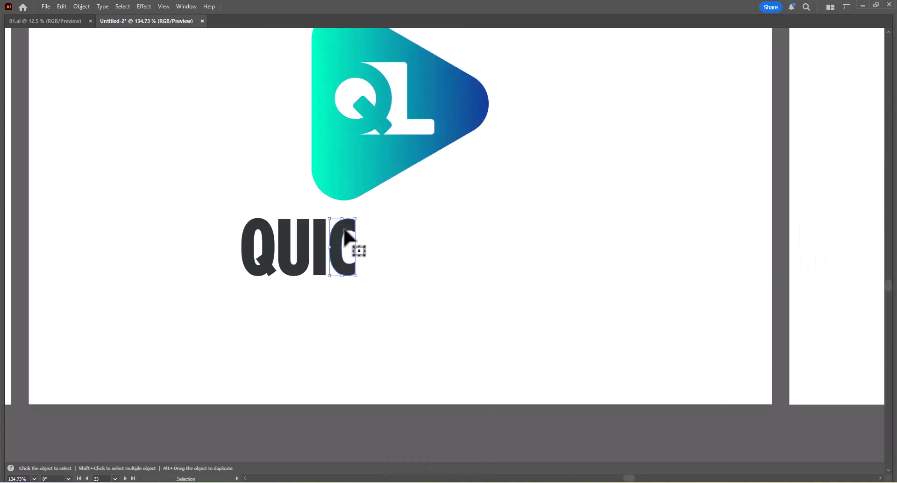
right_click(345, 244)
mouse_move(383, 422)
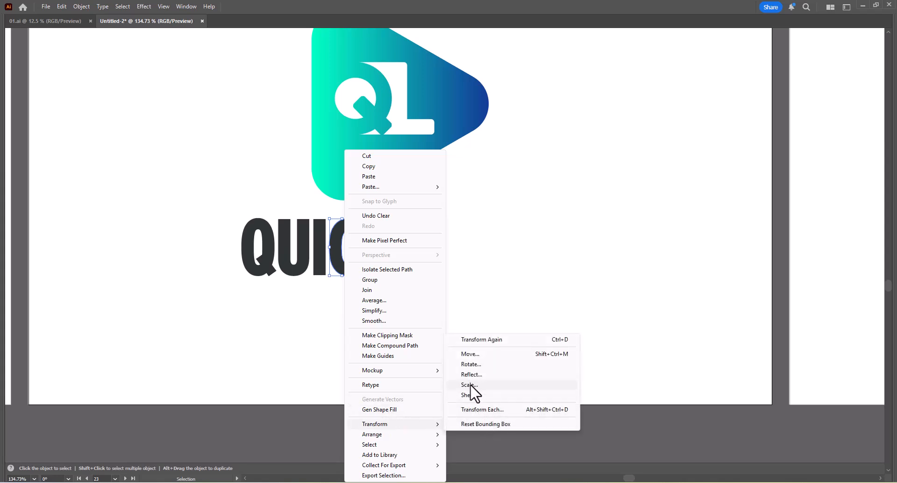
left_click(469, 378)
left_click(601, 325)
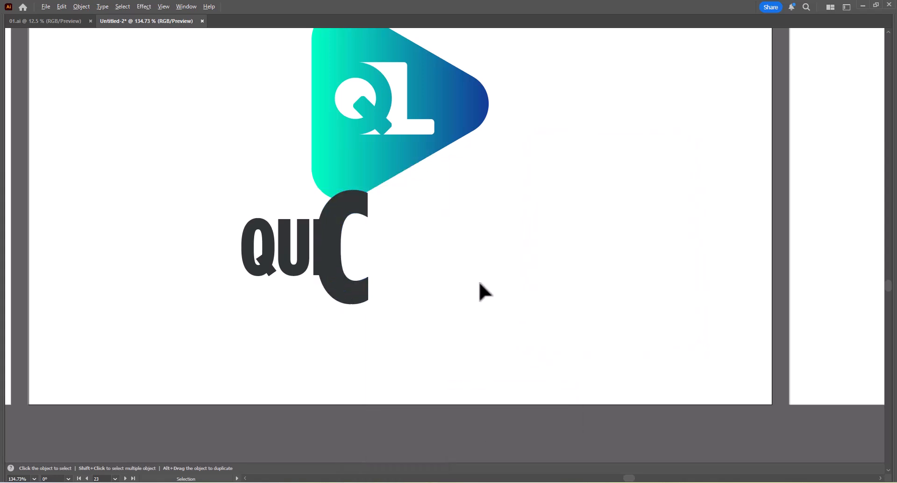
Ungroup all parts of the logo on the twenty-fourth artboard and delete the word LEARN.
scroll(478, 281, "down", 3)
key("h")
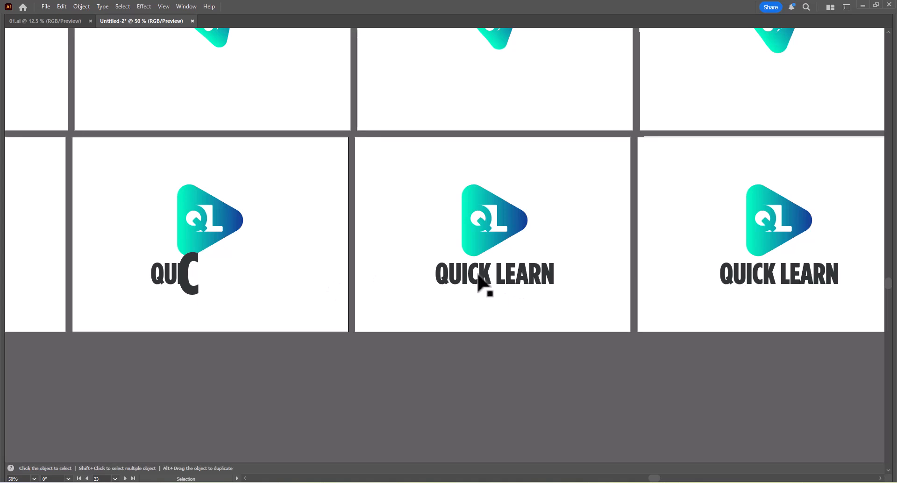
right_click(487, 283)
left_click(512, 330)
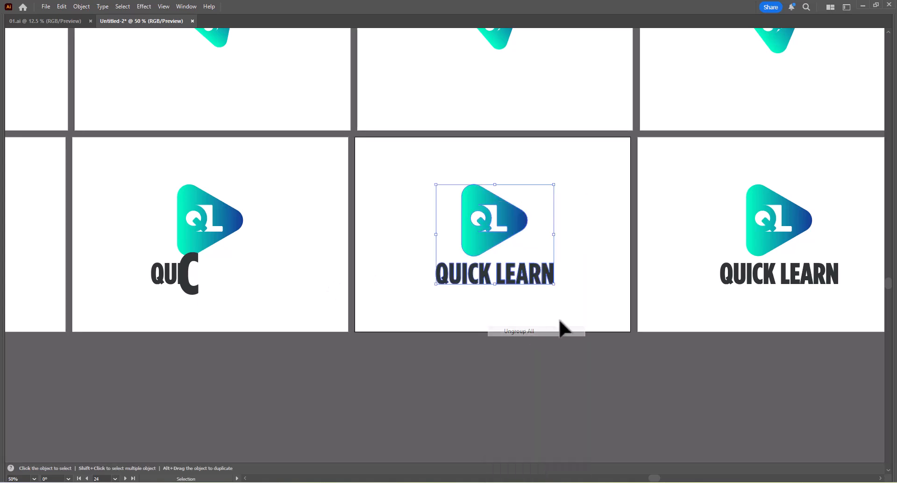
left_click_drag(588, 316, 498, 270)
key("Delete")
Scale the letter K on the twenty-fourth artboard uniformly to 200%.
right_click(486, 282)
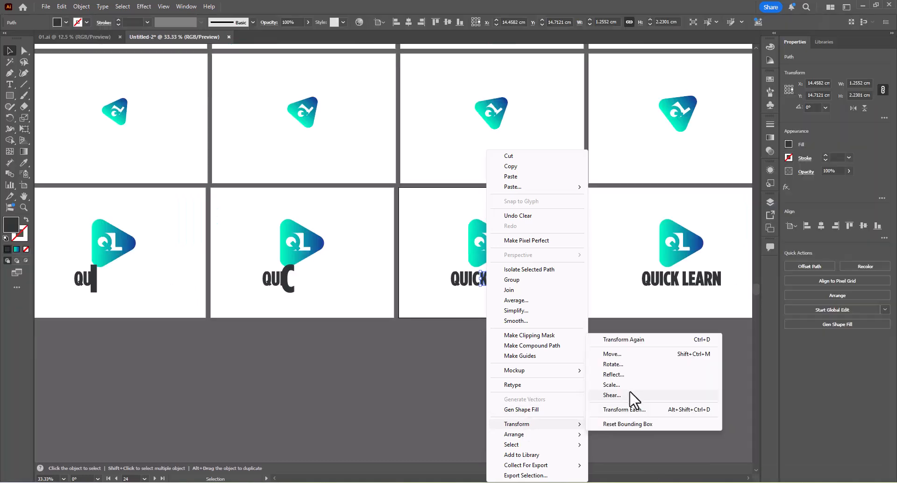
left_click(632, 399)
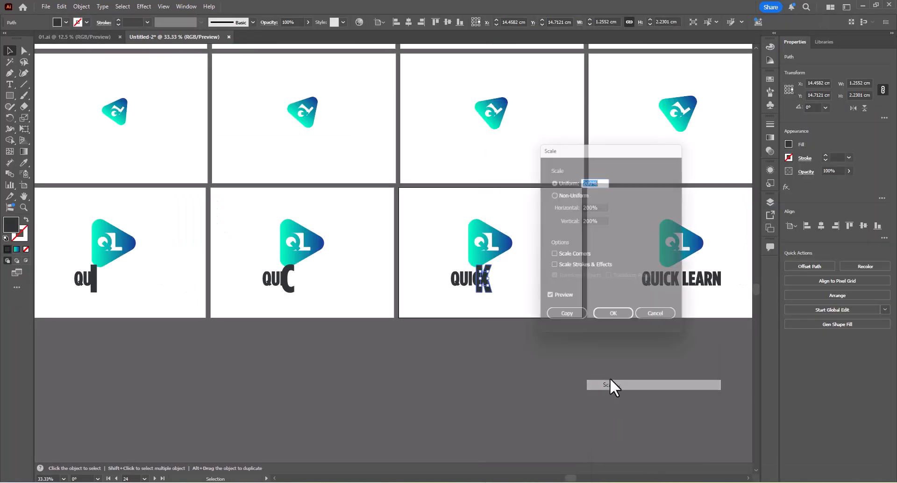
left_click(613, 313)
Center the logo group horizontally on the twenty-fifth artboard and ungroup all its parts.
left_click(677, 283)
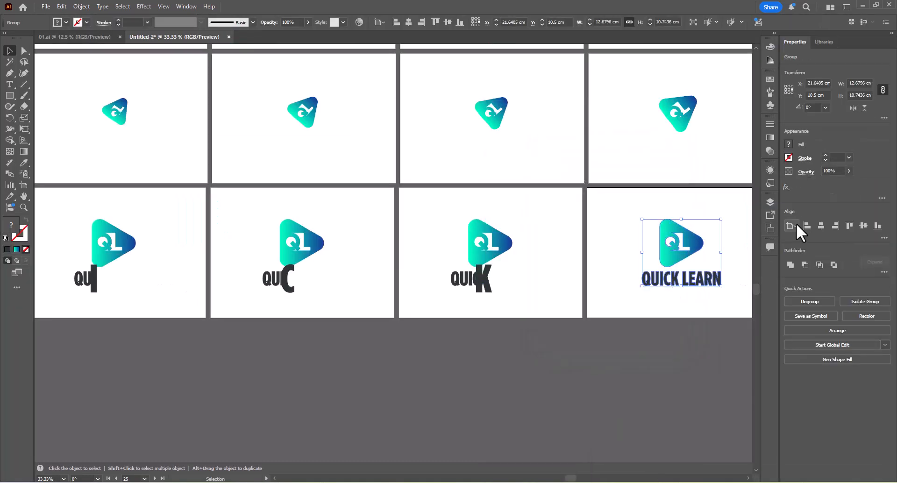
left_click(821, 226)
key("ctrl+1")
right_click(451, 248)
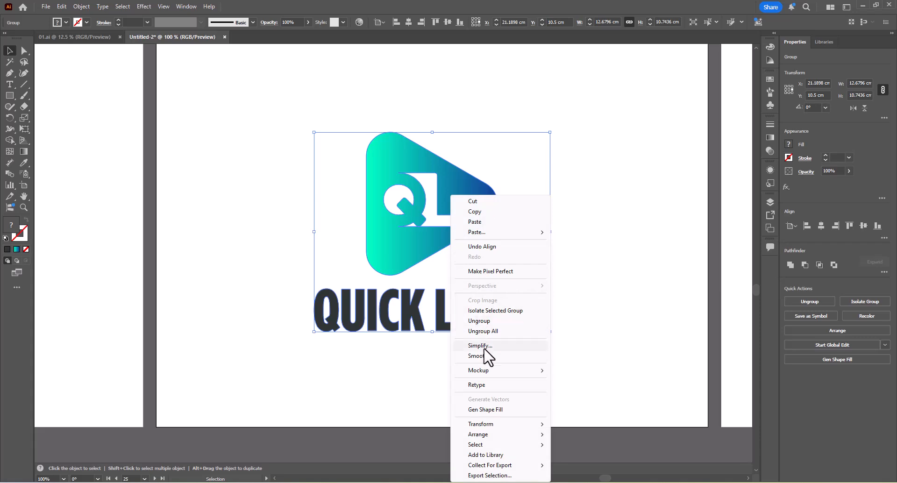
left_click(484, 333)
left_click(565, 343)
Delete the letters EARN after the L of LEARN on the twenty-fifth artboard.
scroll(526, 305, "down", 3)
scroll(407, 320, "up", 2)
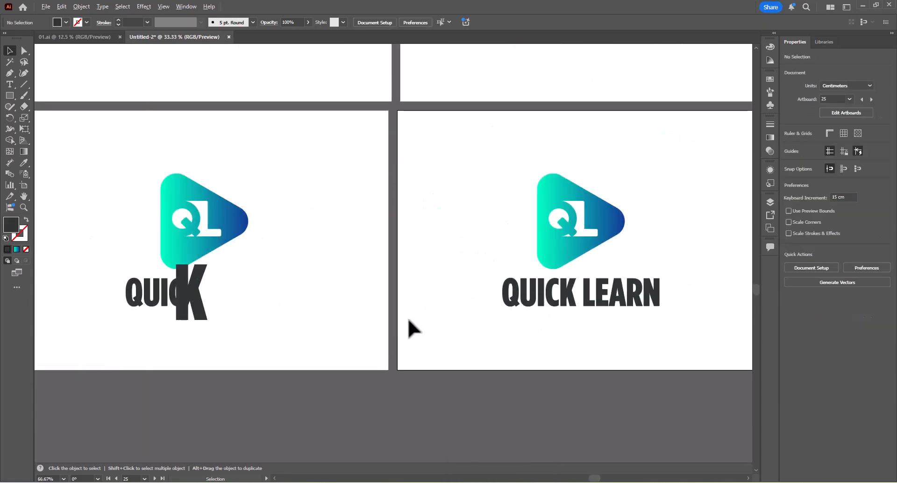
left_click_drag(603, 294, 595, 280)
key("Delete")
Scale the letter L of LEARN on the twenty-fifth artboard uniformly to 200%.
right_click(589, 299)
mouse_move(631, 426)
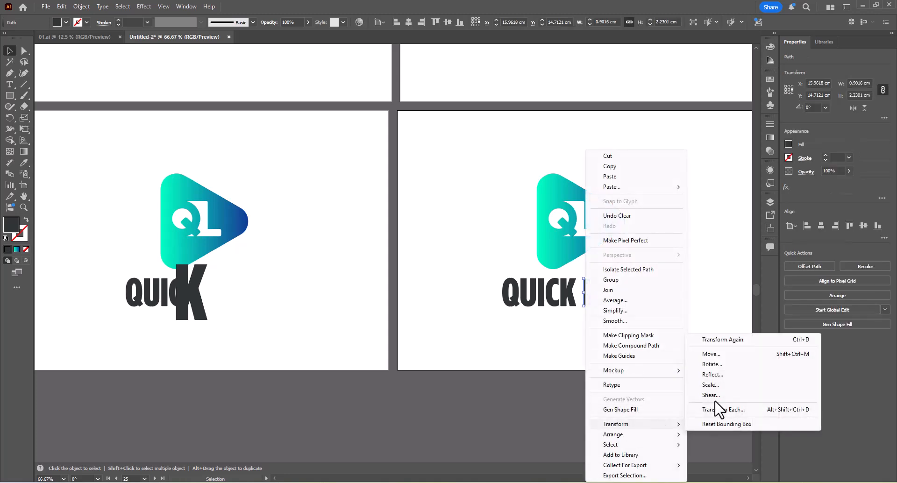
left_click(713, 380)
left_click(631, 323)
left_click(602, 366)
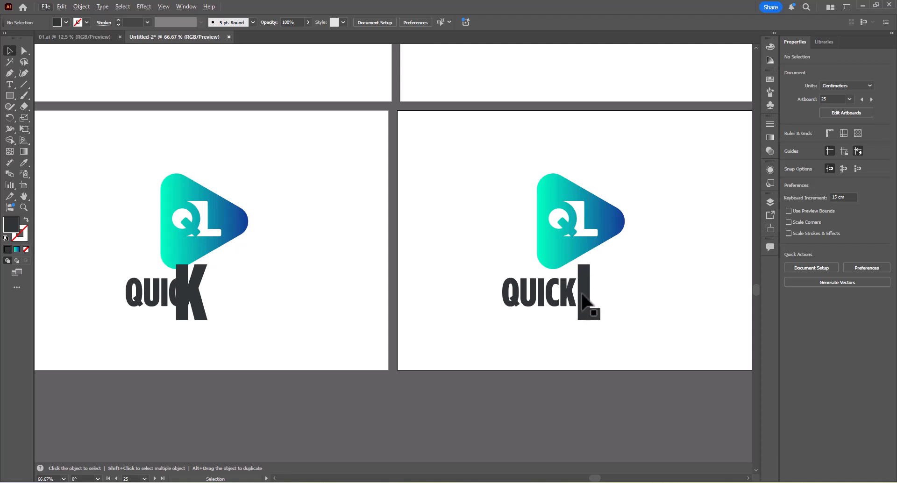
Ungroup all parts of the logo on the twenty-sixth artboard and delete the letters ARN of LEARN.
scroll(582, 293, "down", 3)
left_click_drag(641, 293, 394, 294)
left_click(489, 298)
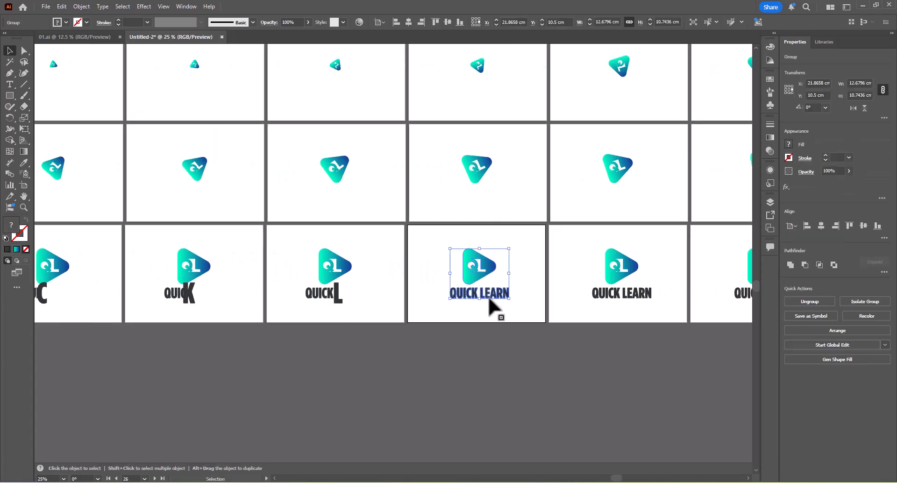
right_click(489, 299)
key("Escape")
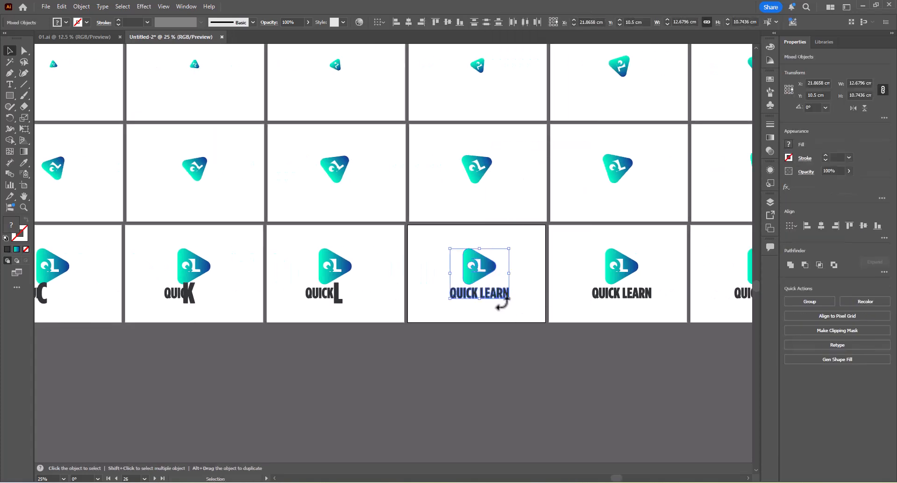
scroll(500, 311, "up", 3)
left_click(539, 306)
left_click_drag(555, 323, 480, 260)
key("Delete")
Scale the letter E on the twenty-sixth artboard uniformly to 200%.
right_click(468, 266)
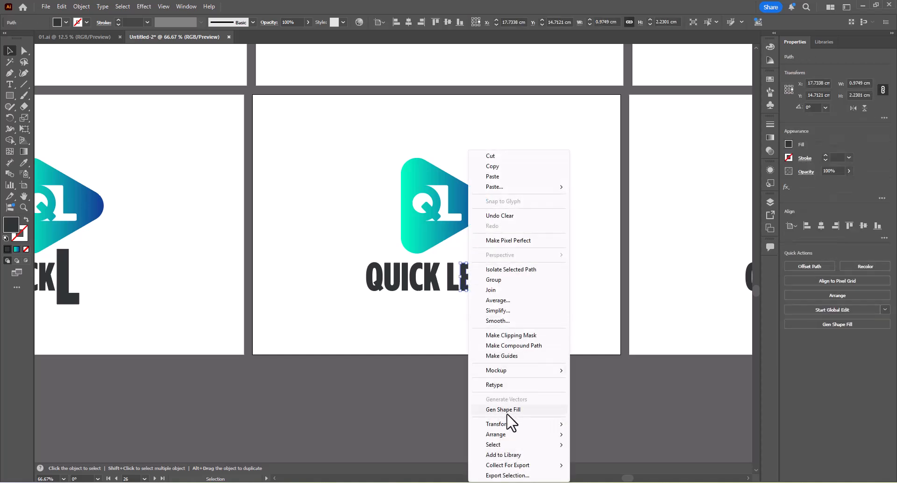
mouse_move(514, 423)
left_click(596, 392)
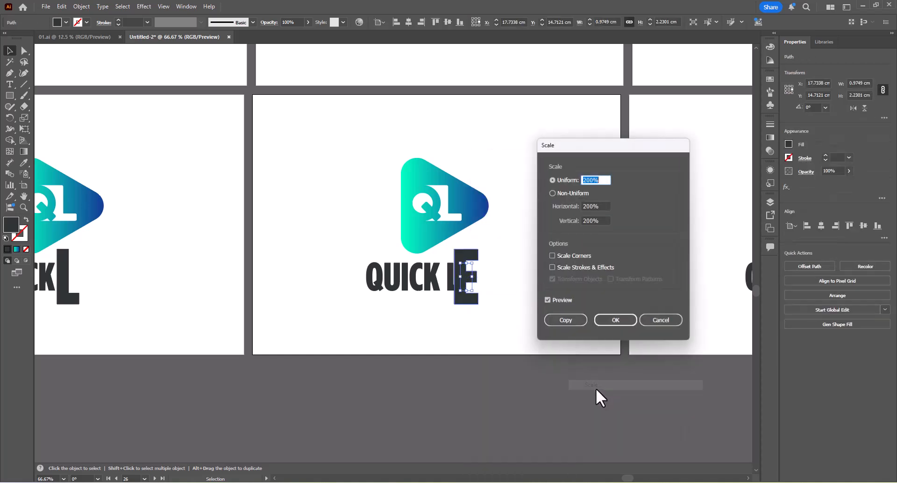
left_click(615, 320)
Center the logo group horizontally on the twenty-seventh artboard and ungroup all its parts.
scroll(503, 287, "down", 3)
scroll(502, 286, "right", 2)
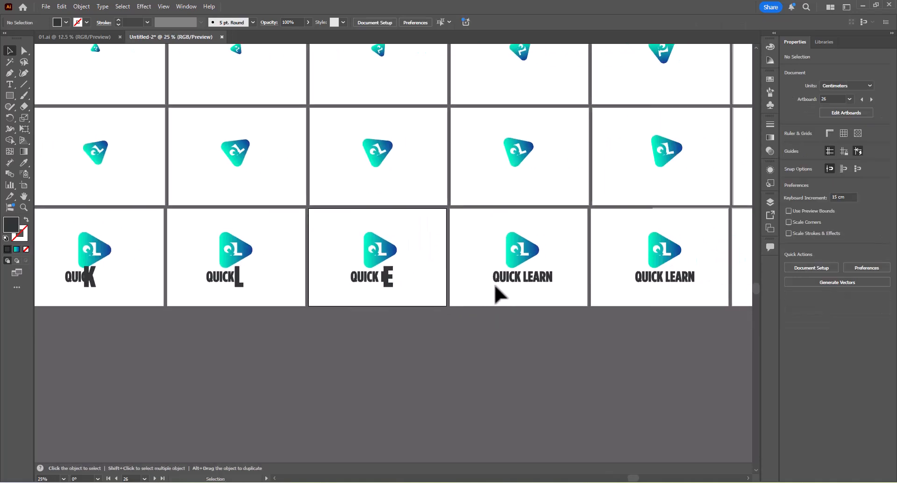
left_click(520, 280)
left_click(820, 225)
scroll(520, 266, "up", 3)
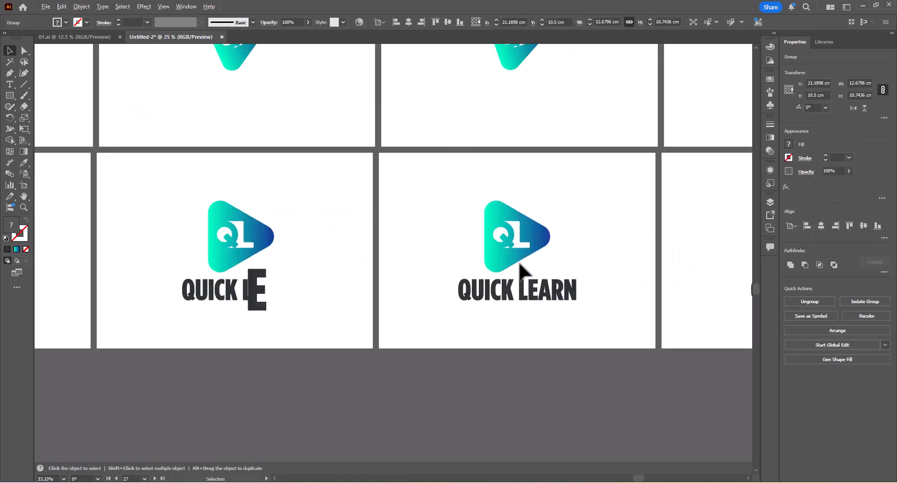
right_click(551, 252)
left_click(584, 331)
left_click(629, 351)
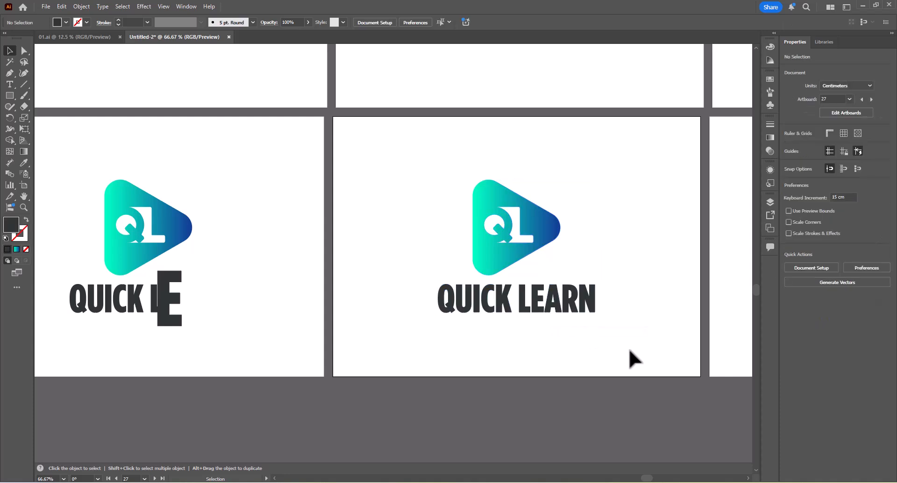
Delete the letters RN on the twenty-seventh artboard and scale the letter A of LEARN uniformly to 200%.
left_click_drag(575, 291, 569, 282)
key("Delete")
right_click(555, 305)
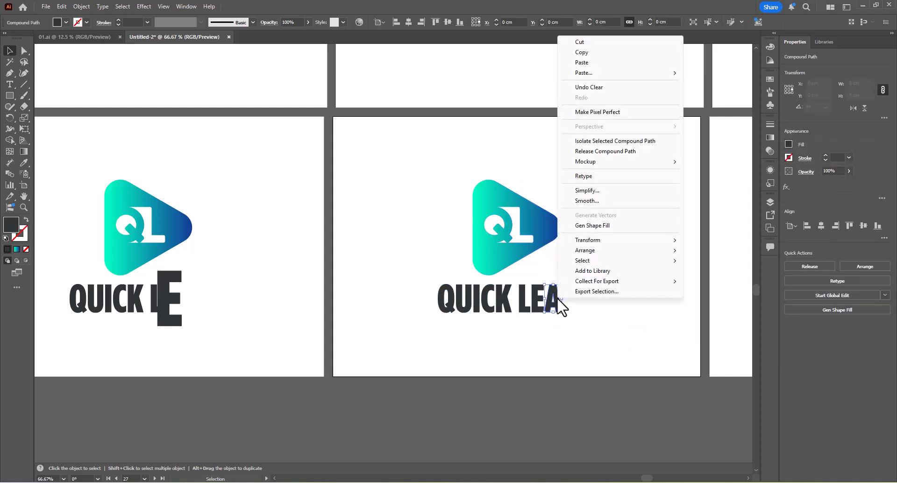
mouse_move(607, 240)
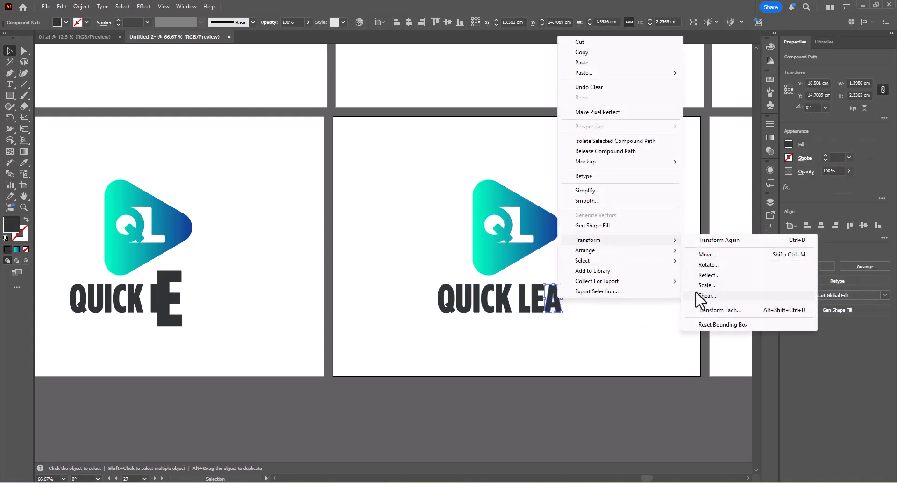
left_click(698, 295)
left_click(617, 318)
left_click(620, 323)
scroll(620, 325, "down", 3)
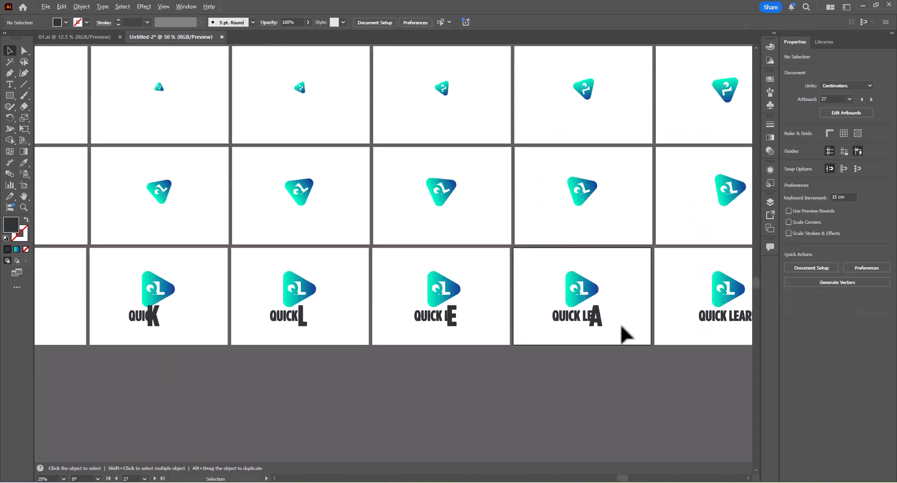
Ungroup all parts of the logo on the twenty-eighth artboard and delete the letter N of LEARN.
left_click_drag(710, 322, 410, 320)
left_click(436, 317)
scroll(439, 325, "up", 3)
right_click(440, 325)
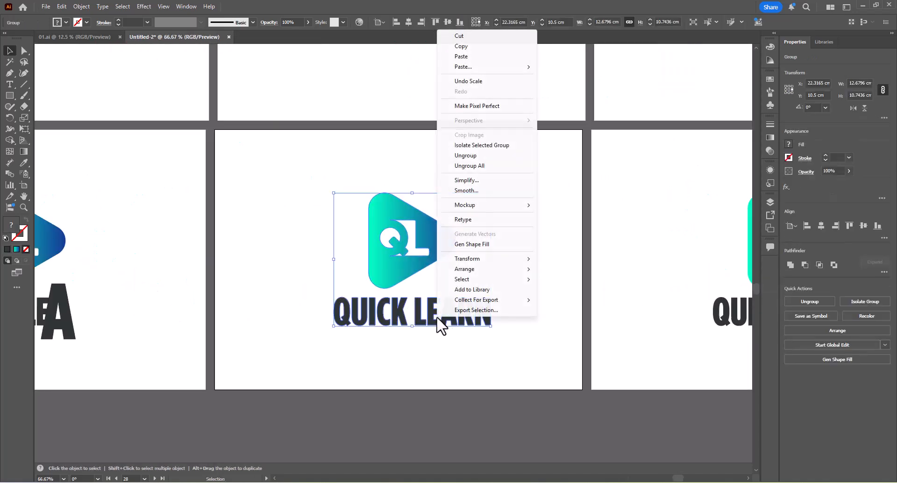
left_click(469, 165)
left_click(519, 281)
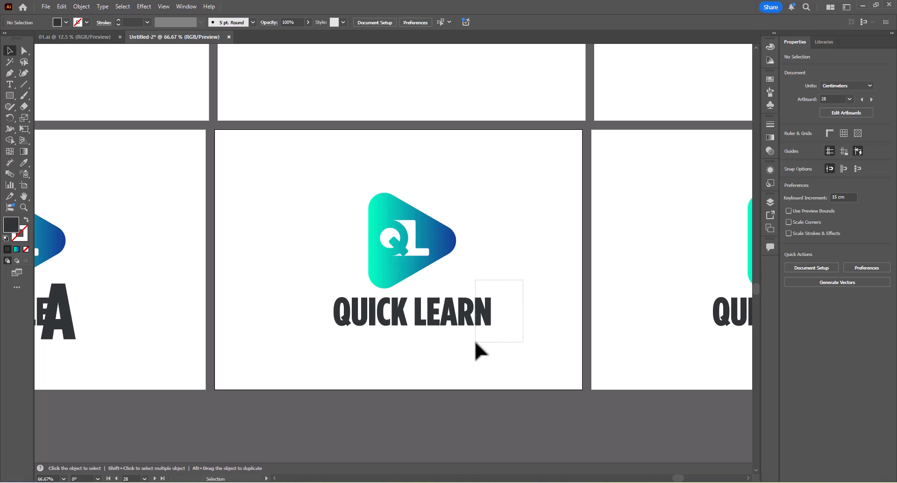
left_click_drag(474, 341, 474, 342)
key("Delete")
Scale the letter R of LEARN on the twenty-eighth artboard uniformly to 200%.
right_click(467, 319)
mouse_move(509, 262)
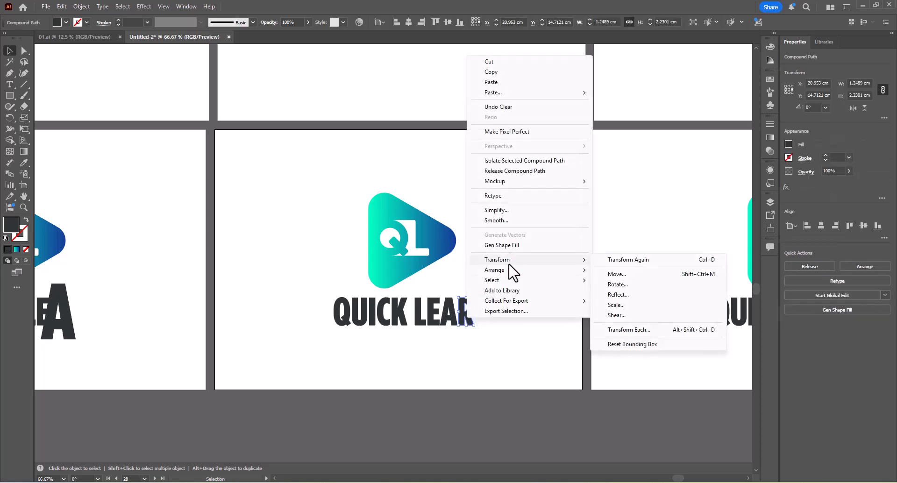
left_click(613, 306)
left_click(623, 317)
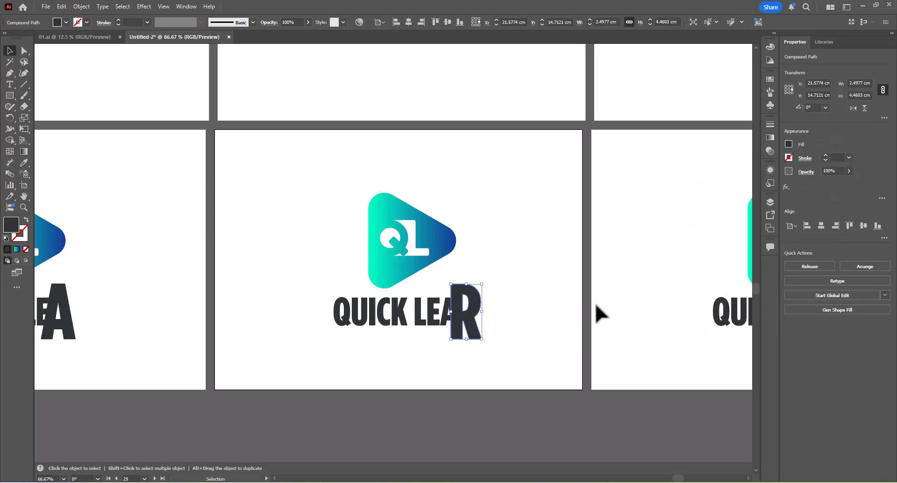
left_click(595, 306)
Ungroup all parts of the logo on the twenty-ninth artboard.
scroll(596, 305, "down", 3)
left_click_drag(643, 308, 399, 313)
left_click(433, 313)
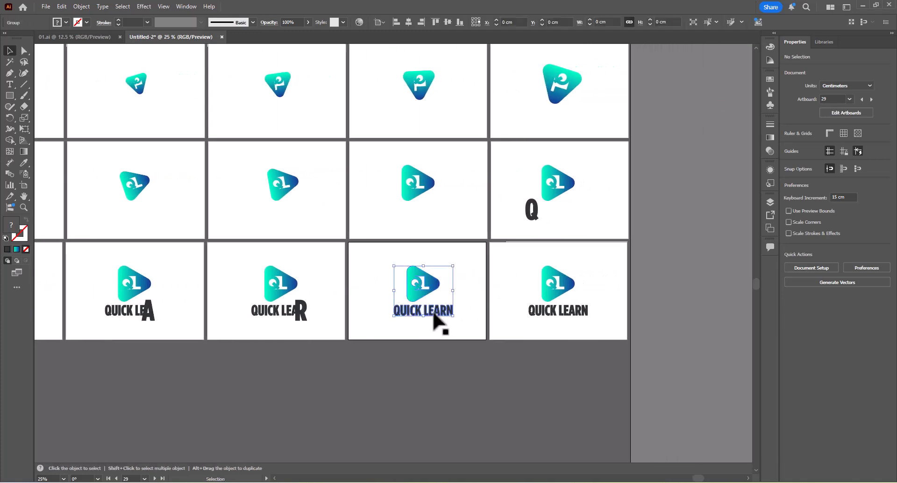
scroll(433, 314, "up", 4)
right_click(439, 320)
left_click(481, 172)
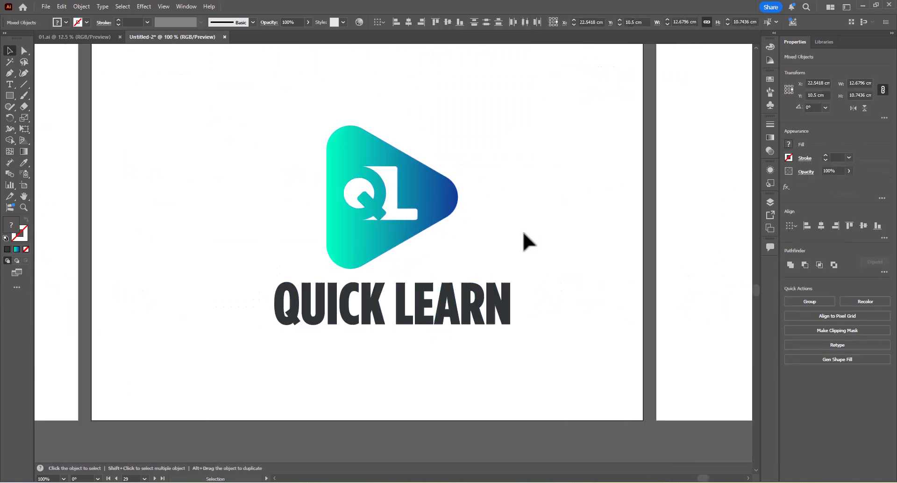
Scale the letter N of LEARN on the twenty-ninth artboard uniformly to 200%.
left_click(509, 301)
right_click(509, 301)
mouse_move(551, 424)
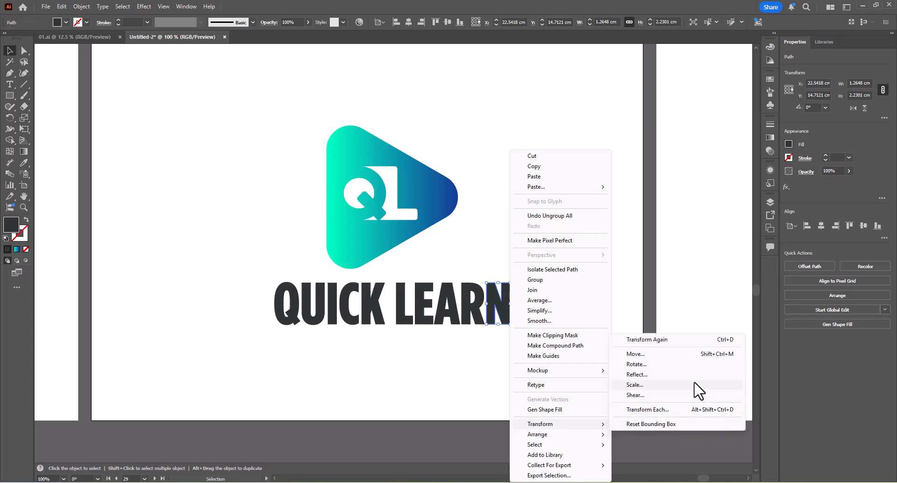
left_click(634, 385)
left_click(603, 318)
left_click(562, 264)
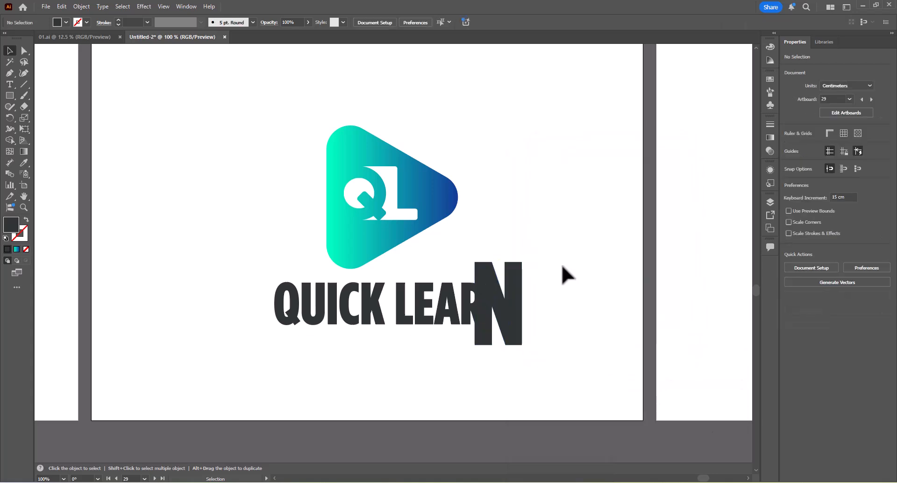
Look over all three rows of frames to check the icon rotation and the letter-by-letter logo sequence.
scroll(562, 265, "down", 4)
left_click_drag(676, 278, 470, 316)
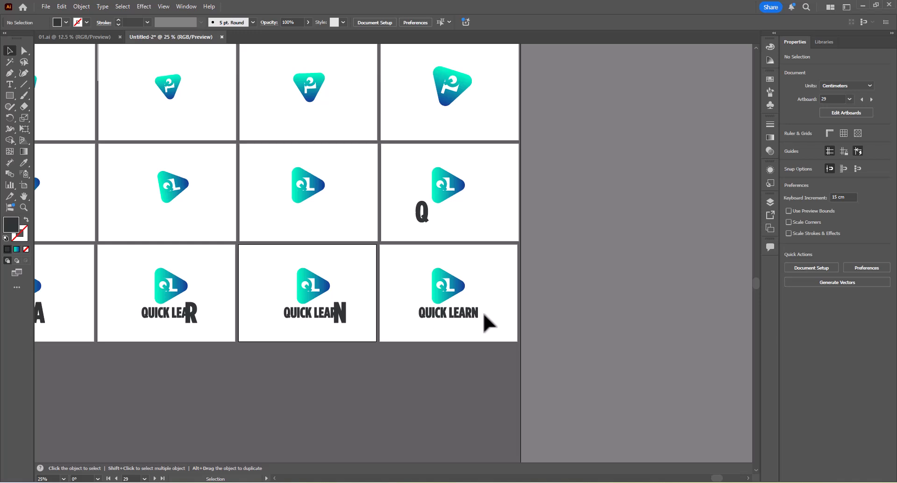
scroll(444, 256, "down", 4)
left_click_drag(378, 277, 599, 293)
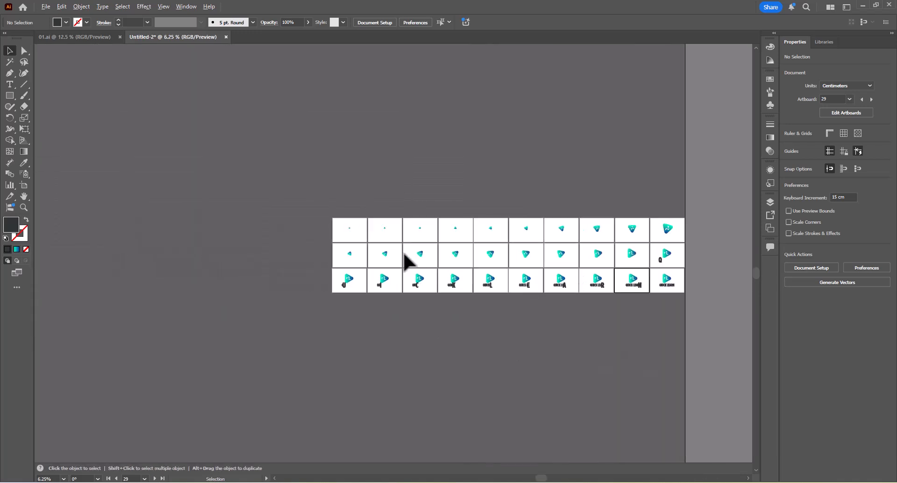
scroll(404, 257, "up", 1)
left_click_drag(422, 248, 246, 246)
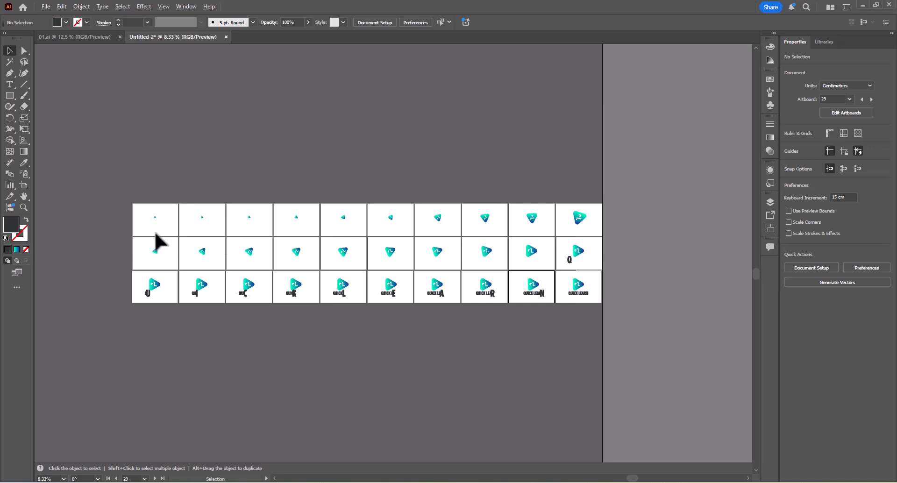
scroll(157, 225, "up", 2)
scroll(140, 210, "right", 3)
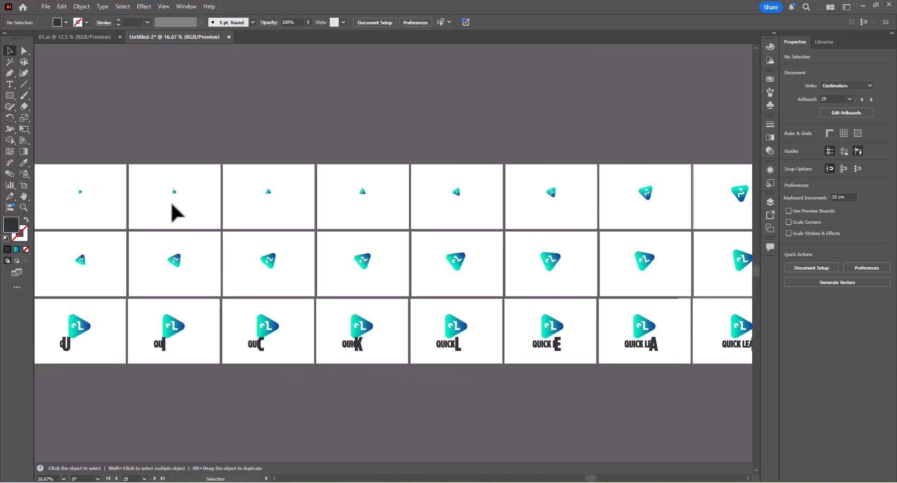
scroll(369, 215, "down", 1)
scroll(322, 224, "down", 1)
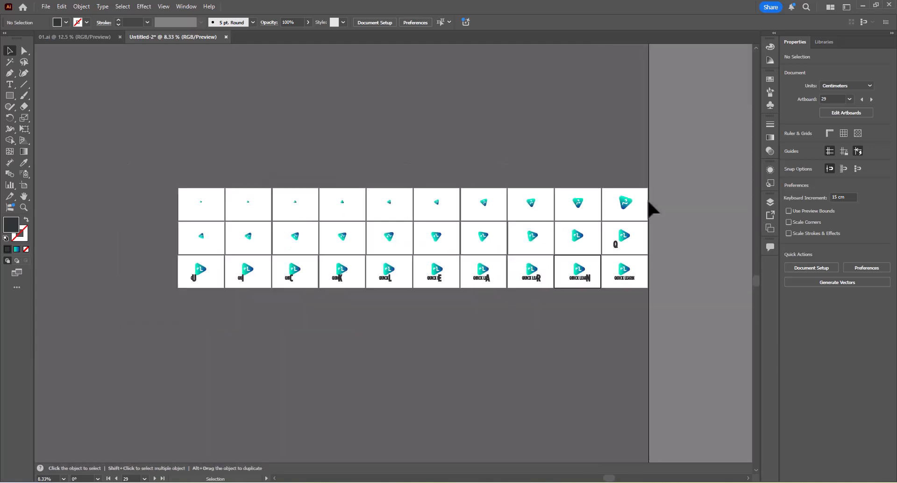
Make the last artboard active, check the artboard list, and review the final frames of the bottom row.
left_click(637, 270)
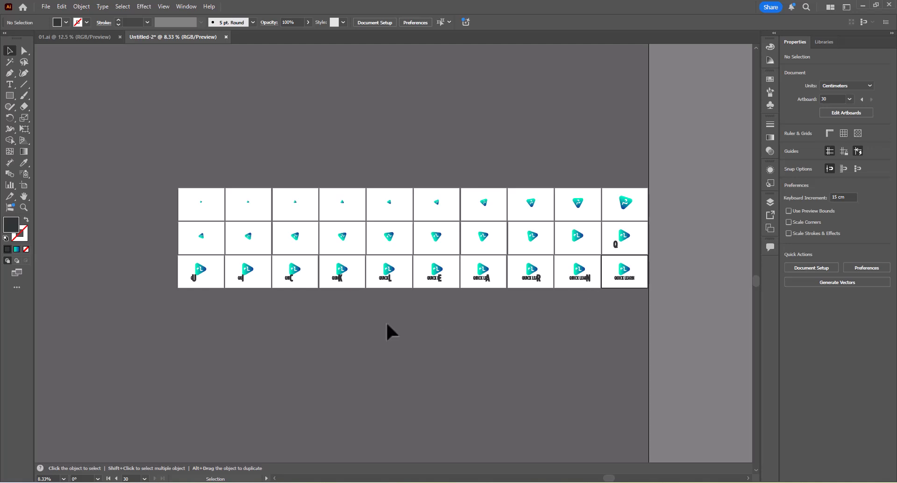
left_click(144, 479)
left_click(143, 479)
scroll(220, 265, "up", 1)
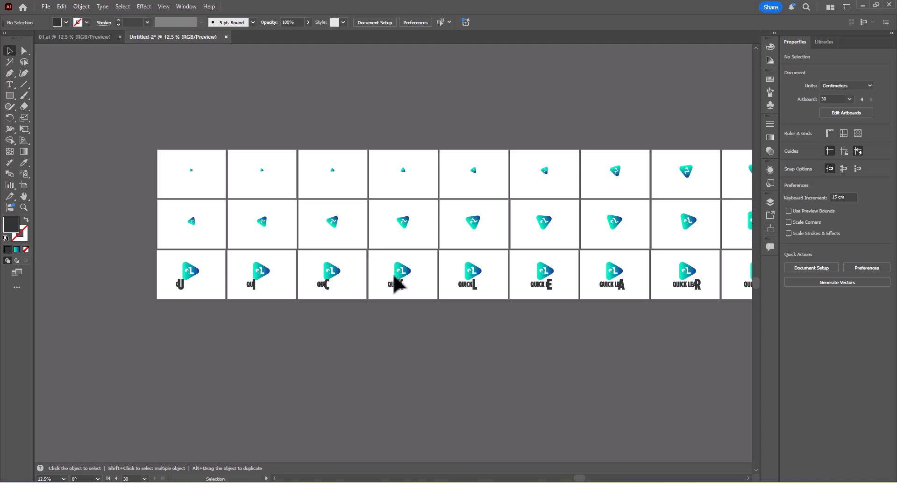
left_click_drag(536, 254, 287, 278)
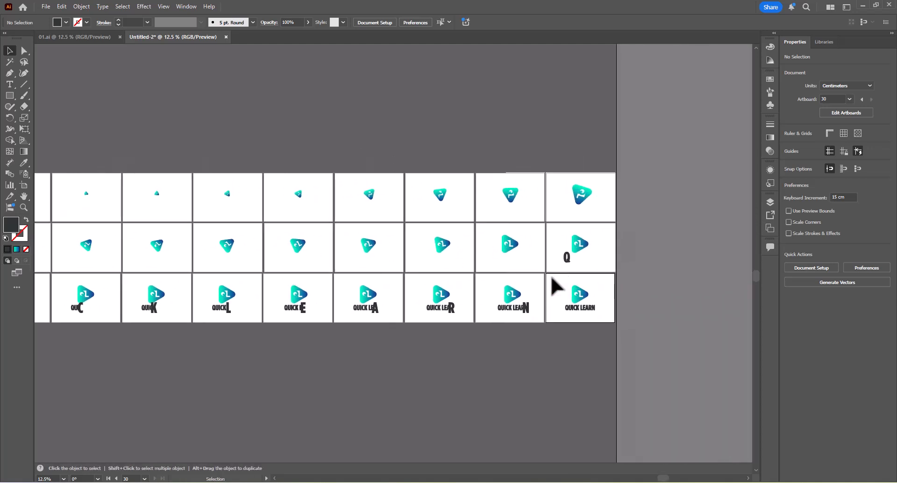
Examine the small QL icon on the first artboard up close, leaving that artboard active and nothing selected.
left_click(218, 214)
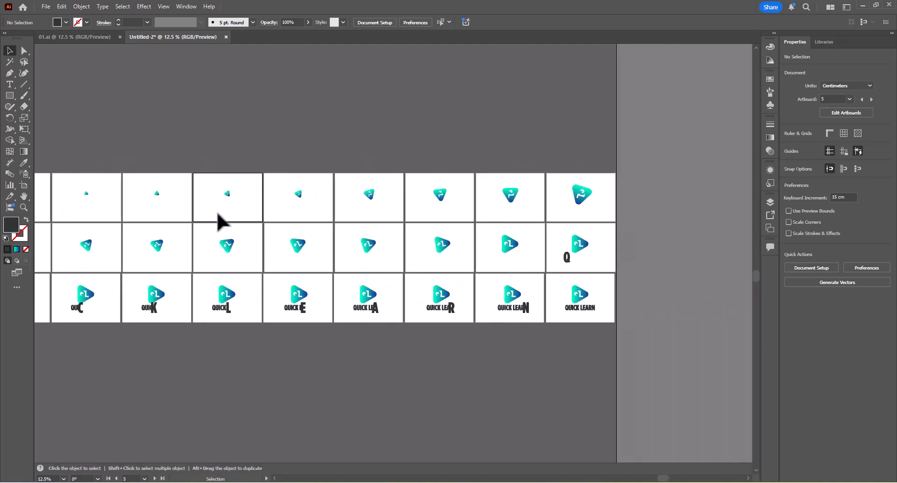
left_click_drag(208, 219, 315, 217)
left_click_drag(141, 204, 411, 185)
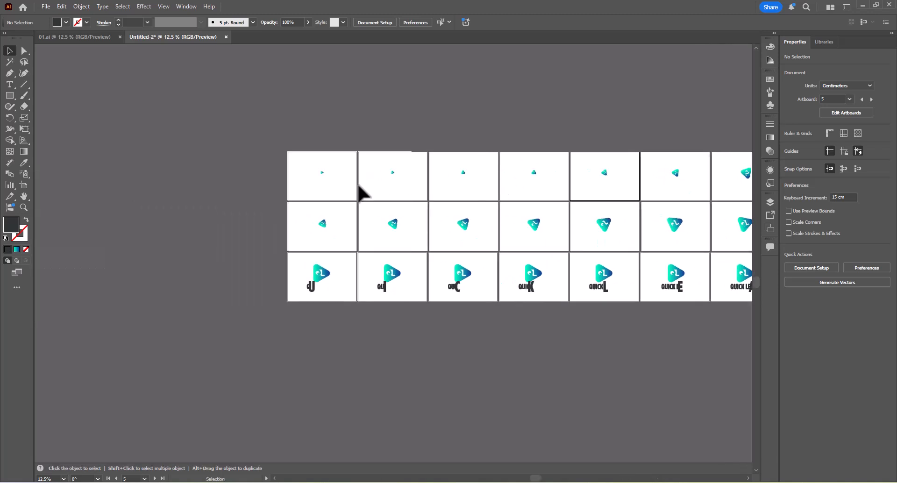
left_click(321, 175)
scroll(320, 174, "up", 4)
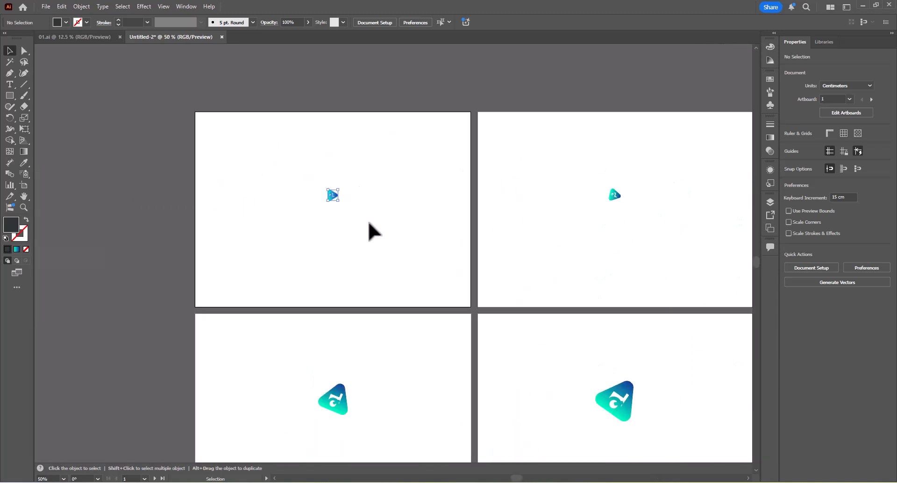
left_click(331, 195)
left_click(279, 168)
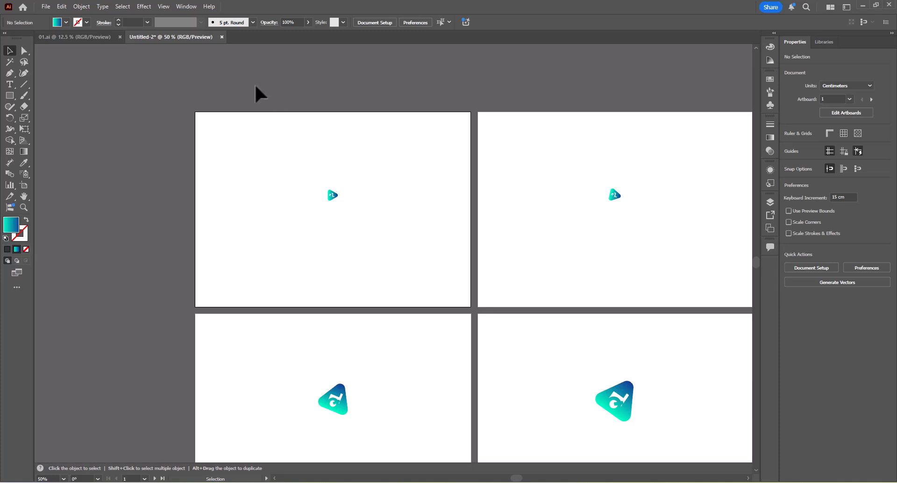
Start exporting the document and create and open a new folder named Logo Animation on the Desktop as the destination.
left_click(47, 6)
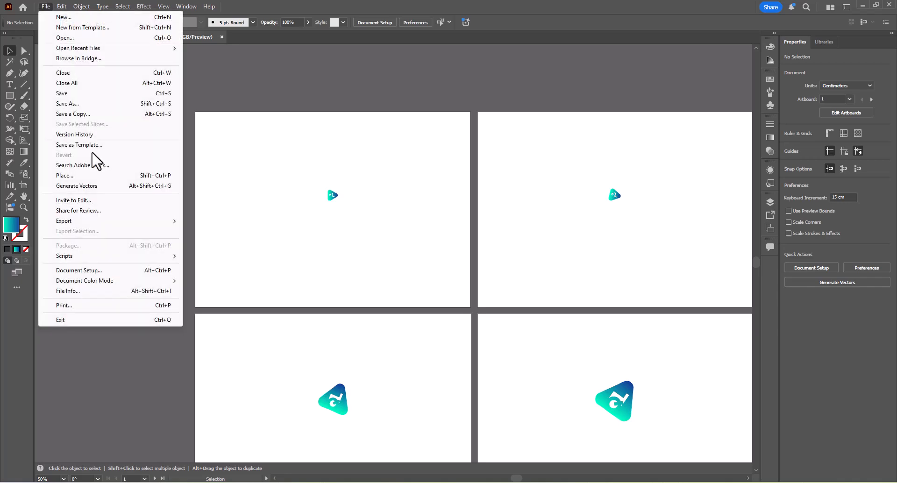
mouse_move(124, 224)
left_click(231, 231)
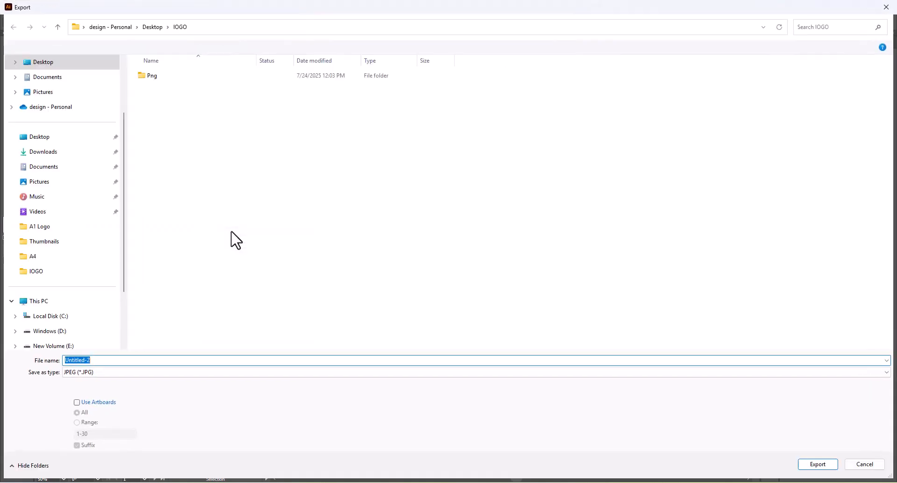
left_click(41, 138)
left_click(74, 49)
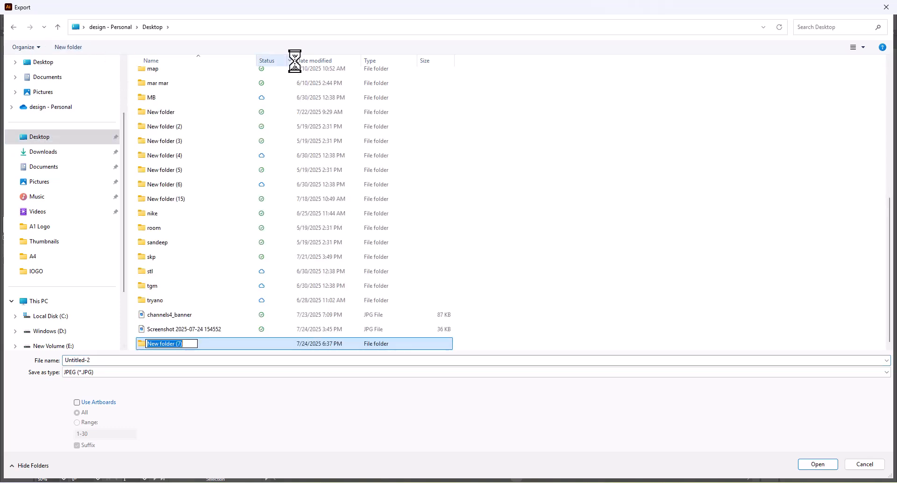
type("Logo Animation")
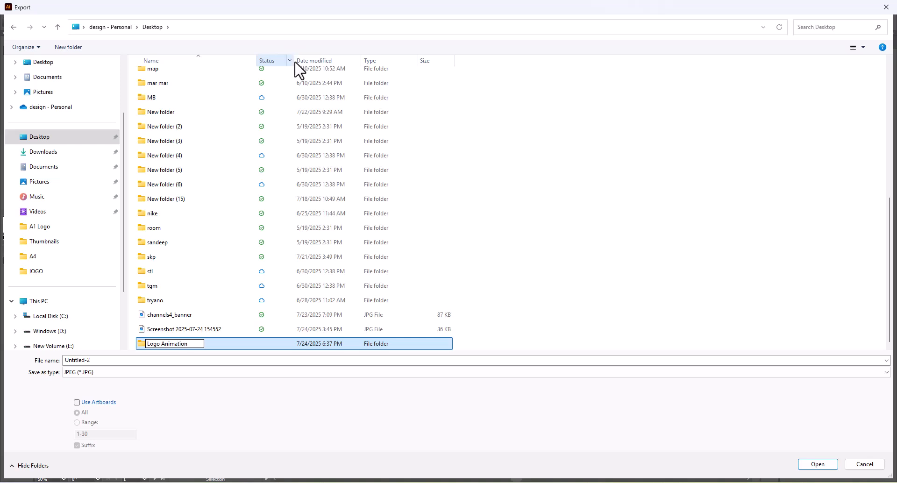
key("Return")
key("Return")
Set the export to PNG using artboards with the range 30, and continue to the PNG options.
left_click(103, 372)
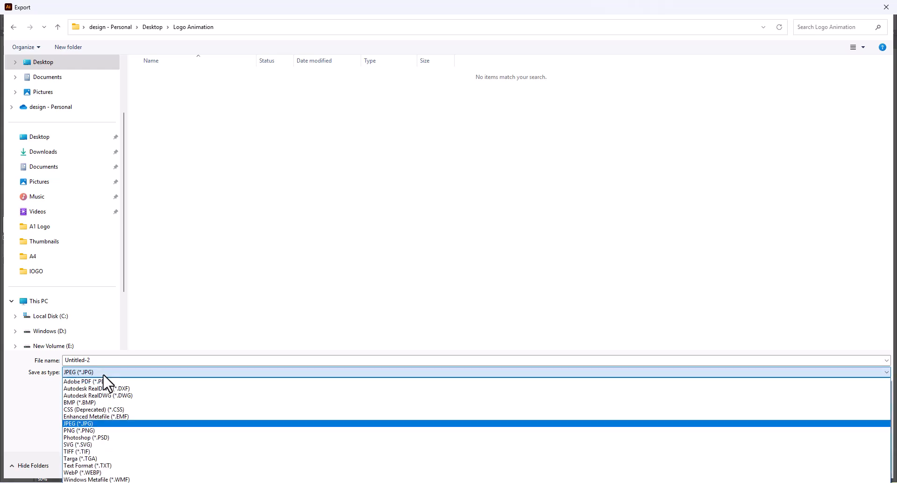
key("Down")
key("Return")
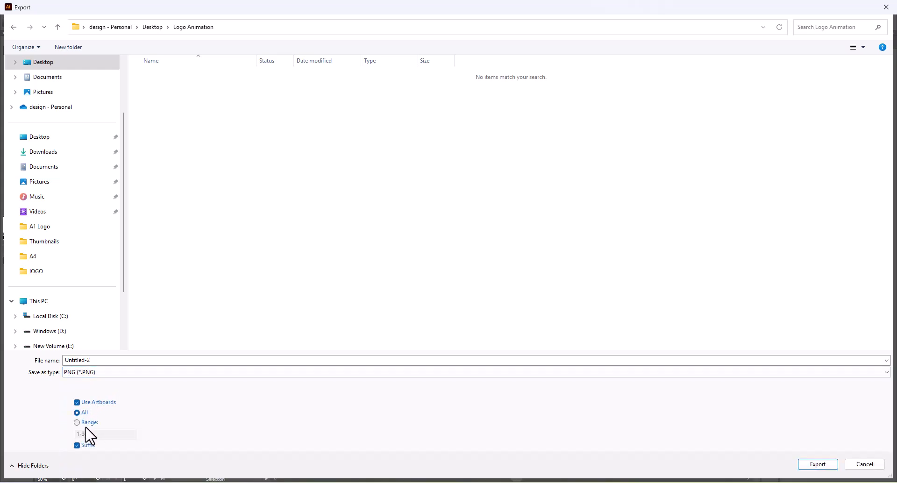
left_click(89, 423)
left_click_drag(99, 433, 17, 439)
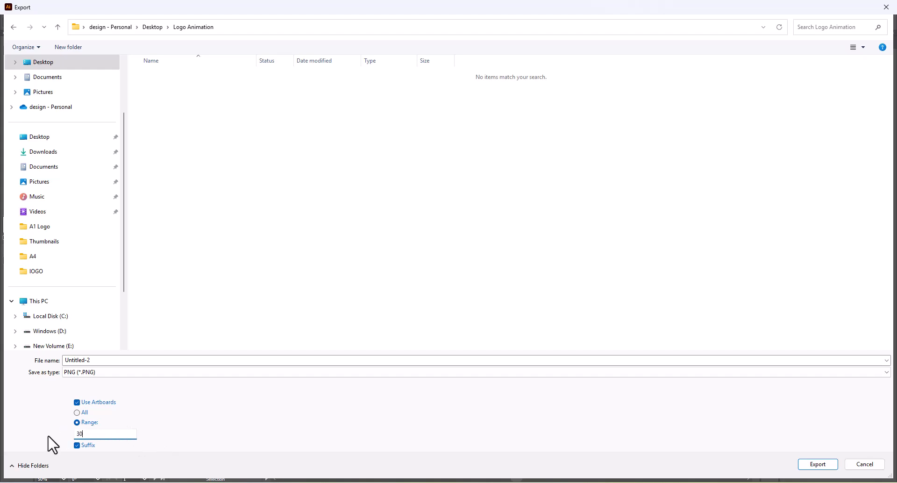
left_click(815, 466)
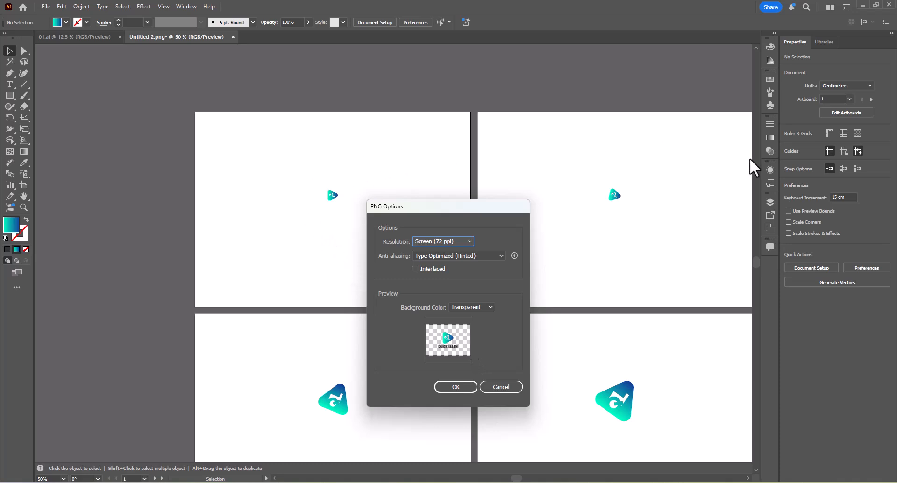
left_click(470, 309)
left_click(471, 309)
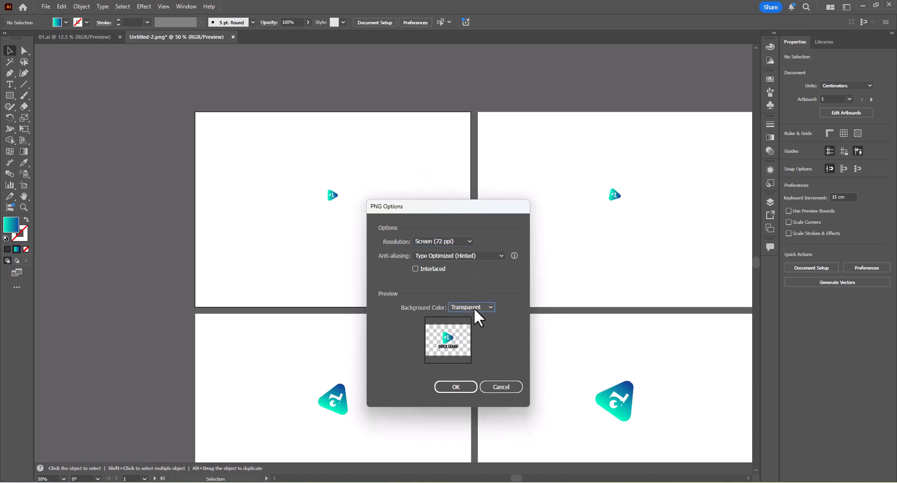
left_click(474, 308)
left_click(467, 330)
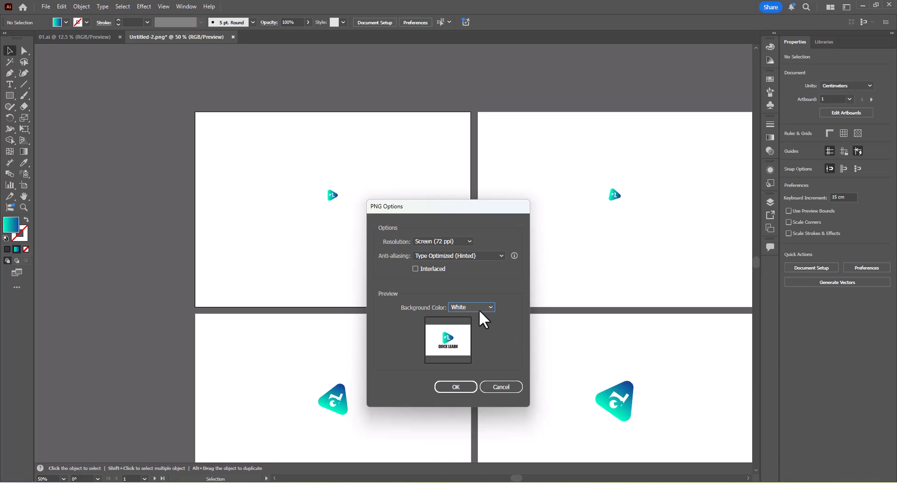
left_click(501, 387)
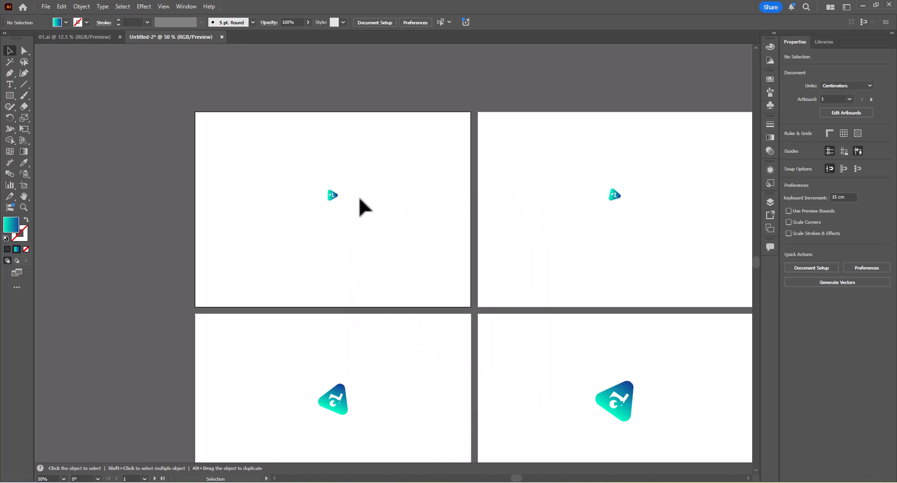
Create a 29.7 × 21 cm rectangle on the first artboard.
left_click(9, 96)
left_click(196, 132)
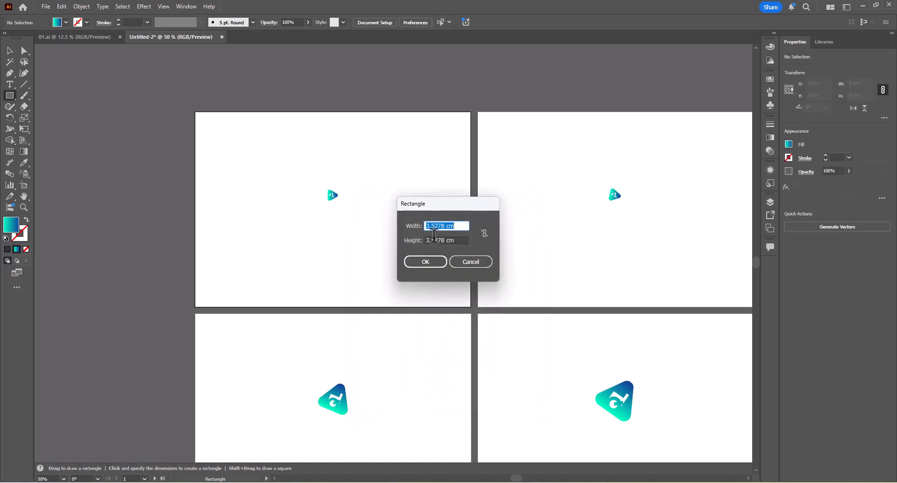
type("29.7")
key("Tab")
type("21")
key("Return")
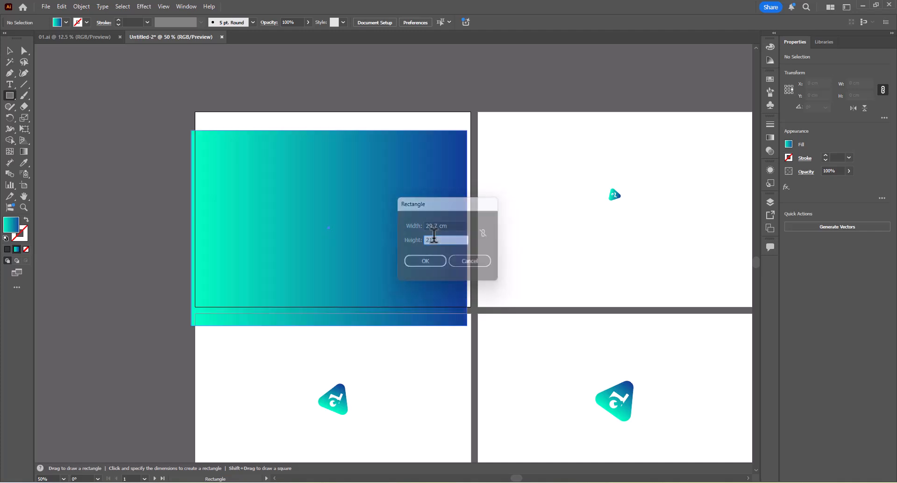
Give the new rectangle a white fill sampled from the canvas and send it behind the small QL icon.
key("v")
key("i")
left_click(541, 190)
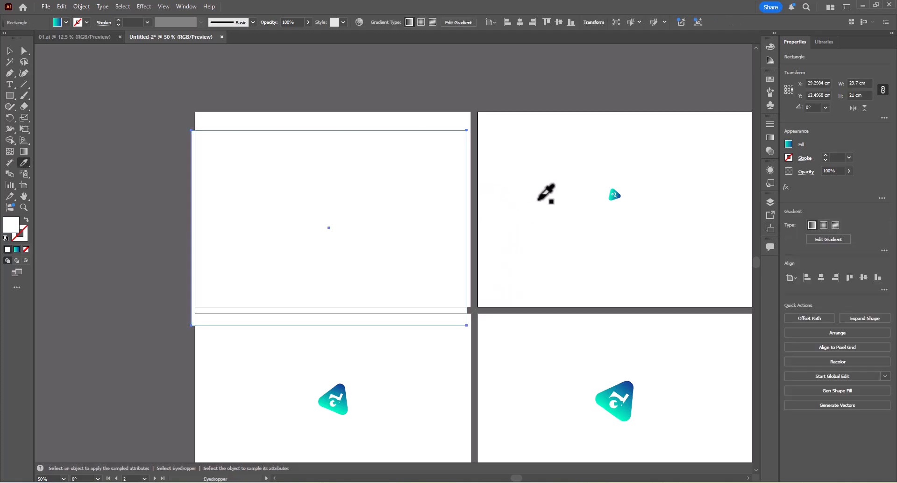
key("v")
right_click(445, 187)
mouse_move(513, 434)
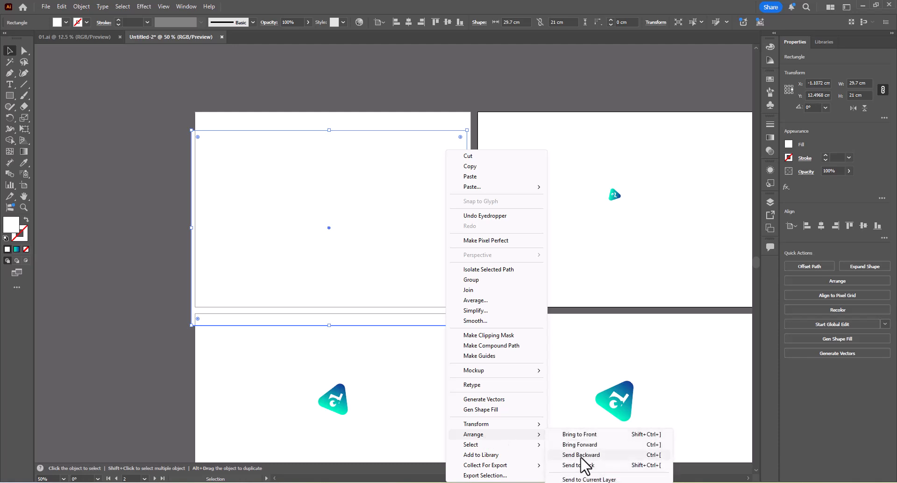
left_click(581, 466)
Center the white rectangle horizontally and vertically on the first artboard.
left_click(823, 227)
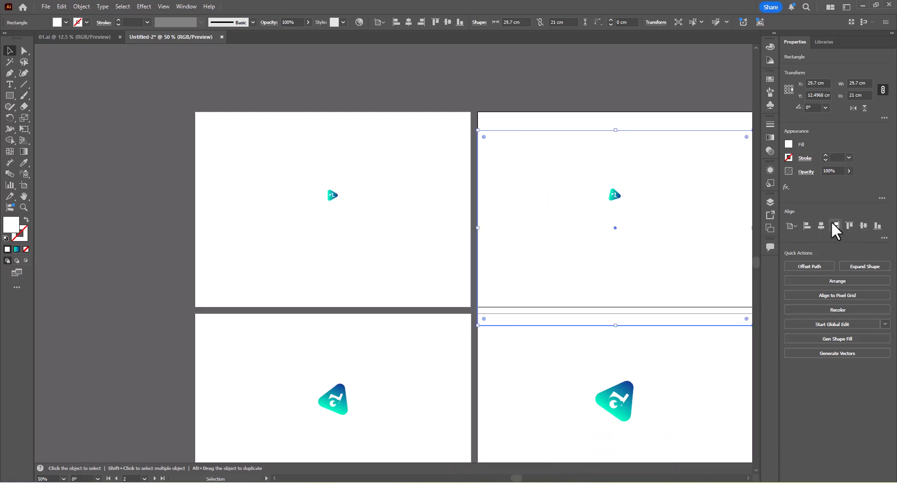
key("ctrl+z")
left_click(461, 179)
left_click(821, 226)
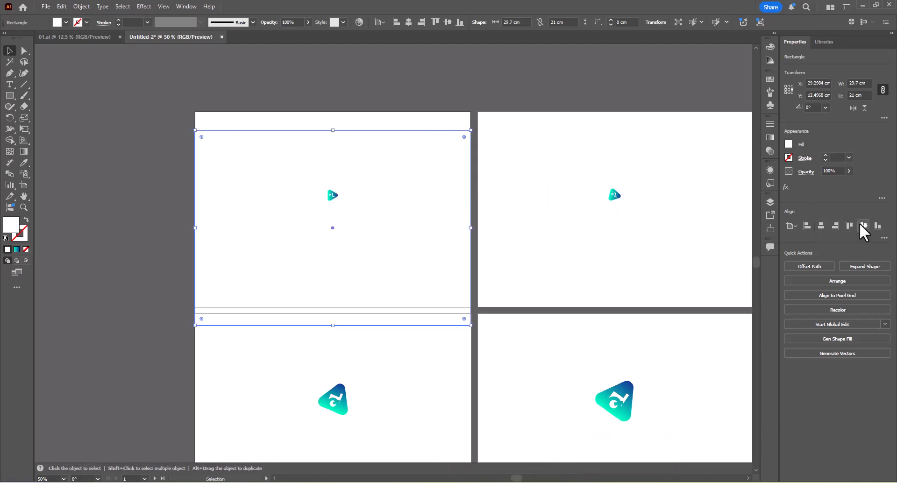
left_click(863, 226)
Duplicate the white rectangle across the row so that all ten top-row artboards have a background.
key("Tab")
scroll(416, 190, "down", 2)
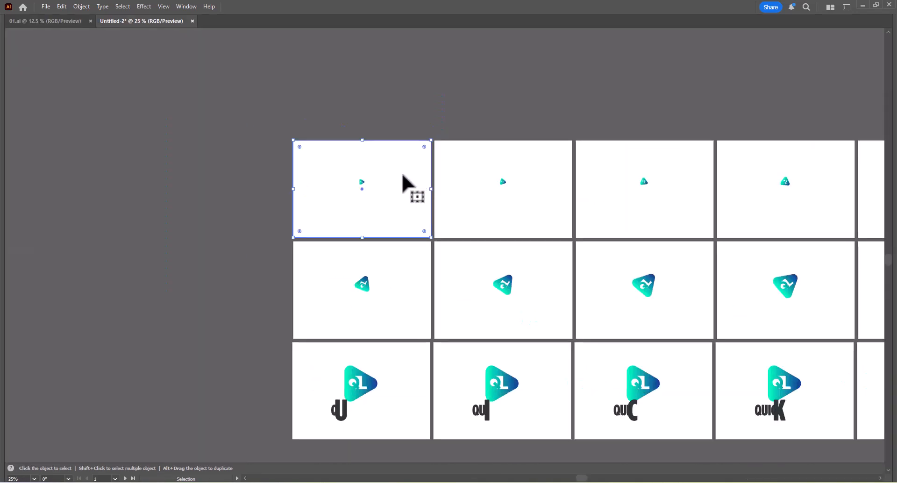
scroll(418, 182, "down", 2)
left_click_drag(450, 190, 444, 216)
key("ctrl+d")
key("ctrl+d")
key("ctrl+d")
key("ctrl+d")
key("ctrl+d")
left_click_drag(519, 225, 477, 229)
key("ctrl+d")
key("ctrl+d")
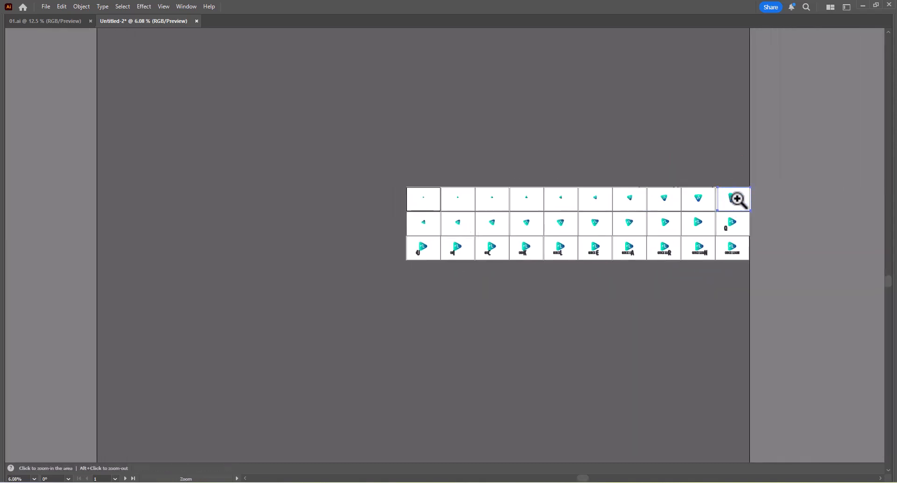
Center the white rectangles horizontally on artboards 10 and 9 at the end of the top row.
left_click_drag(738, 197, 780, 198)
key("Tab")
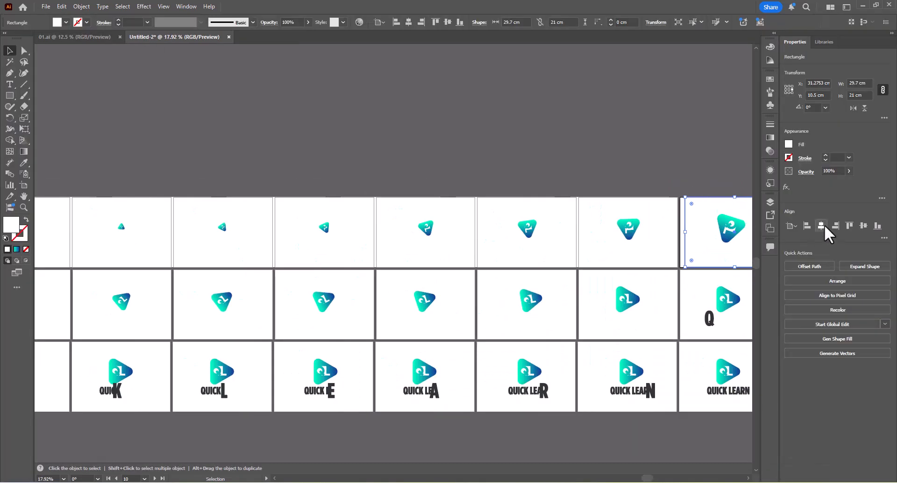
left_click(822, 226)
left_click(663, 209)
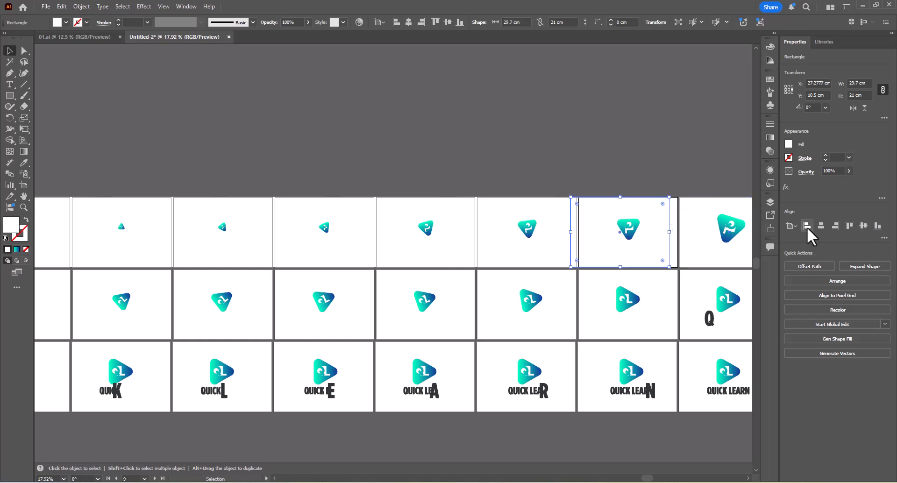
left_click(821, 226)
Center the white background rectangles horizontally on artboards 8, 7, 6 and 5 of the top row.
left_click(565, 211)
left_click(547, 211)
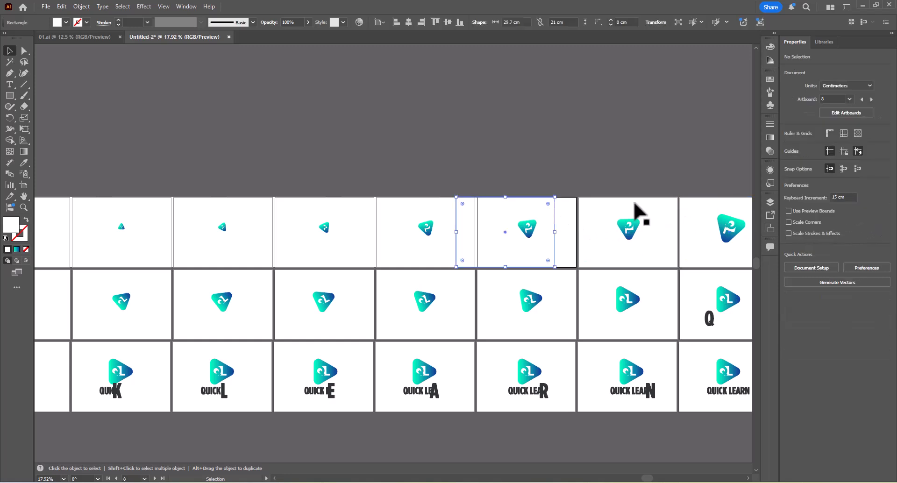
left_click(820, 226)
left_click(447, 209)
left_click(432, 210)
left_click(821, 225)
left_click(340, 220)
left_click(322, 218)
left_click(820, 226)
left_click(201, 216)
left_click(820, 226)
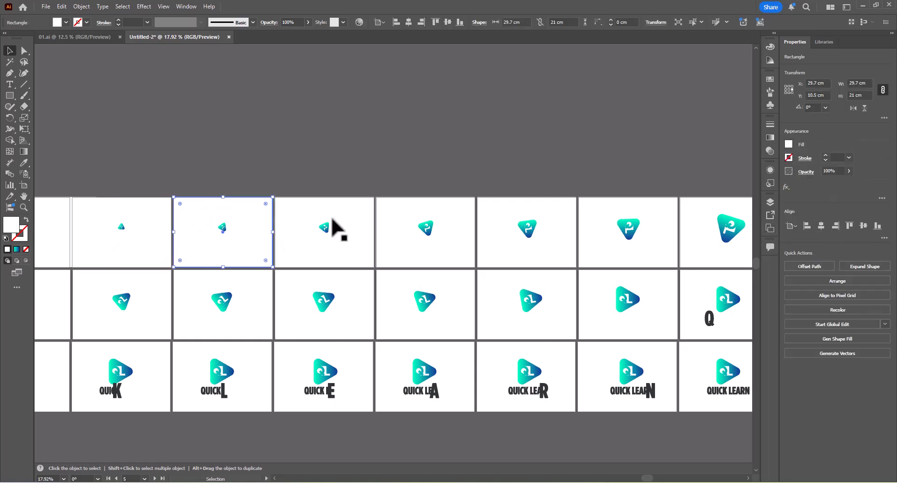
Center the white rectangles horizontally on artboards 4, 3 and 2 of the top row.
left_click_drag(116, 226, 432, 218)
left_click(395, 197)
left_click(820, 226)
left_click(291, 210)
left_click(820, 224)
left_click(260, 205)
left_click(820, 224)
Copy the top row's white rectangles down to the middle row and center the copies vertically on its artboards.
key("Tab")
scroll(328, 124, "down", 3)
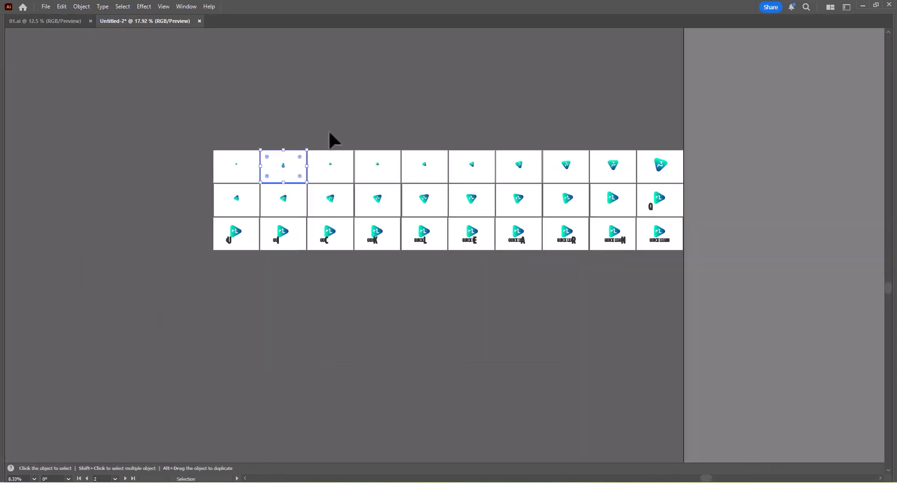
left_click_drag(191, 110, 789, 153)
scroll(245, 199, "up", 3)
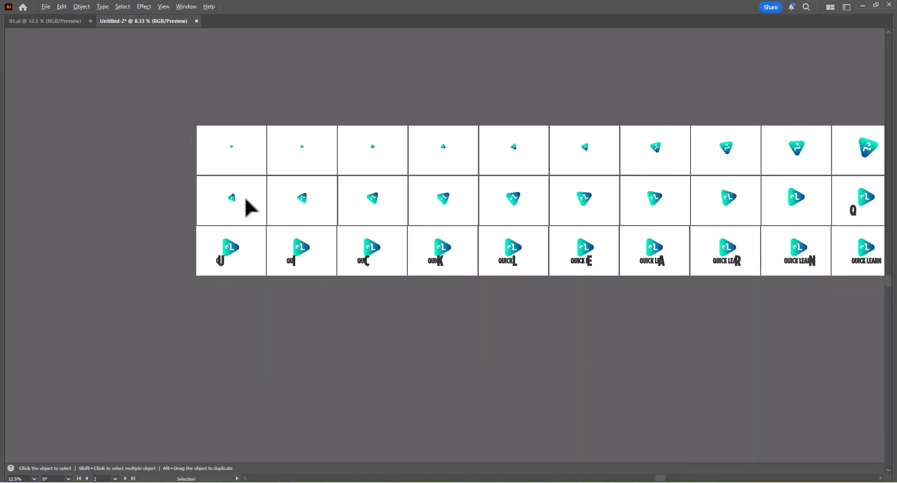
left_click_drag(265, 133, 260, 197)
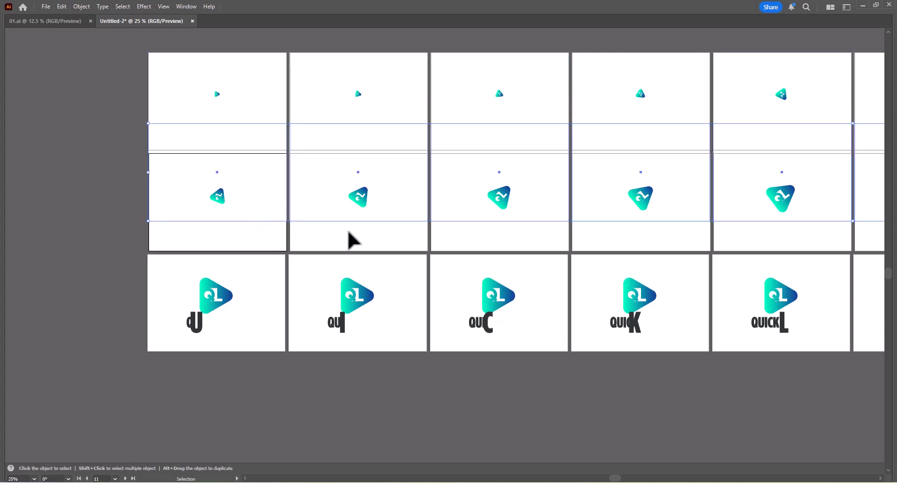
key("Tab")
Copy the middle row's white rectangles down to the bottom row and center the copies vertically on its artboards.
key("Tab")
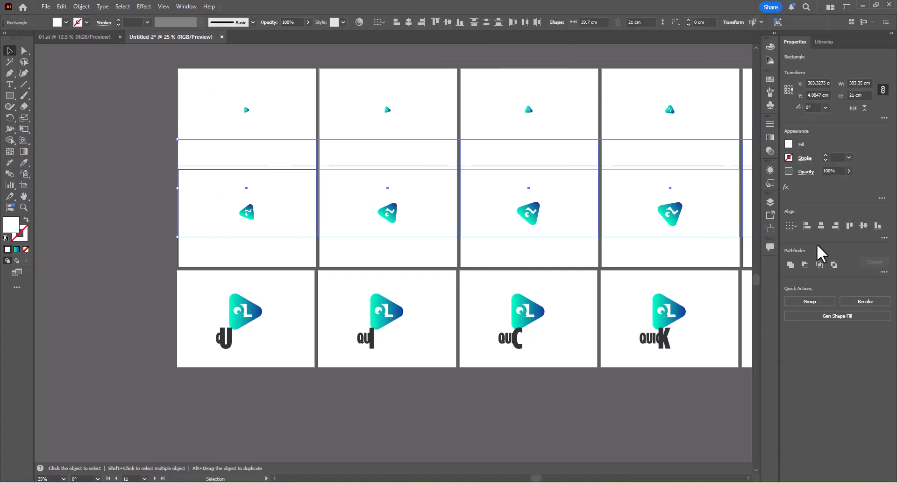
left_click(884, 237)
left_click(863, 264)
left_click_drag(608, 205, 144, 139)
key("Tab")
left_click_drag(692, 176, 696, 215)
key("Tab")
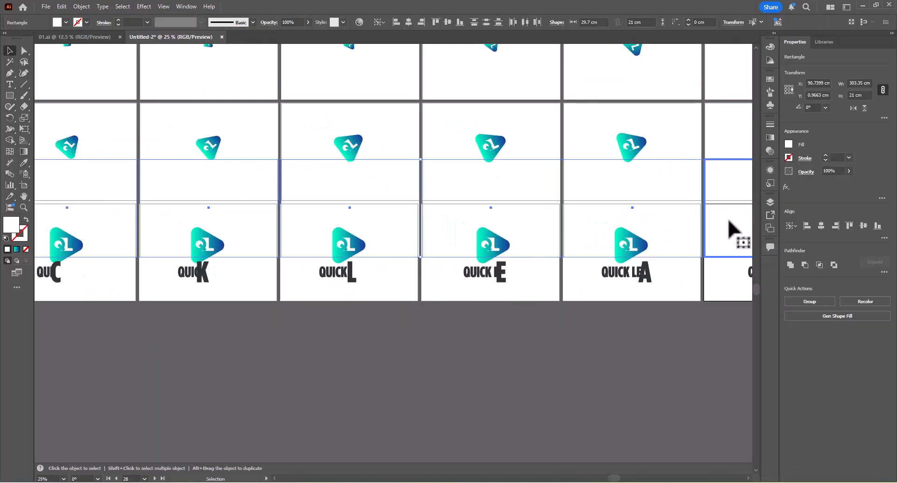
key("Tab")
key("Tab")
left_click(723, 236)
left_click(863, 226)
key("Tab")
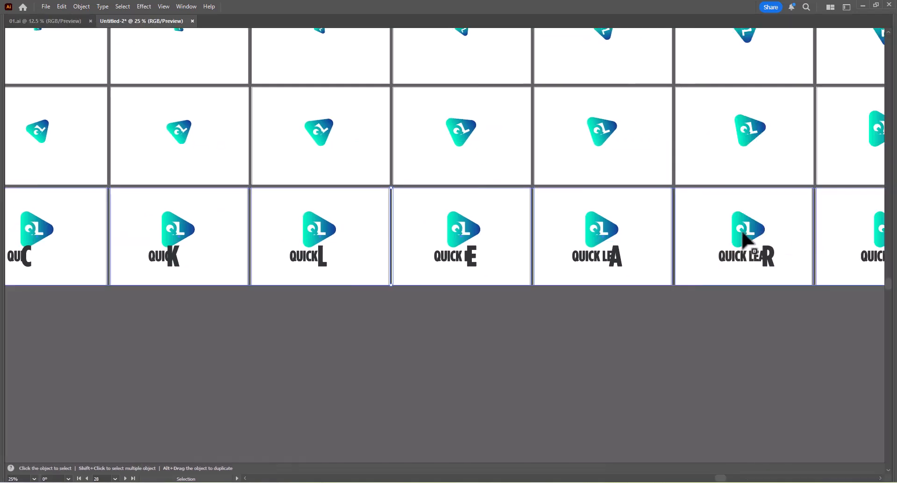
Center the white rectangles horizontally on artboards 21 and 22, the U and I frames of the bottom row.
key("z")
left_click_drag(692, 192, 714, 216)
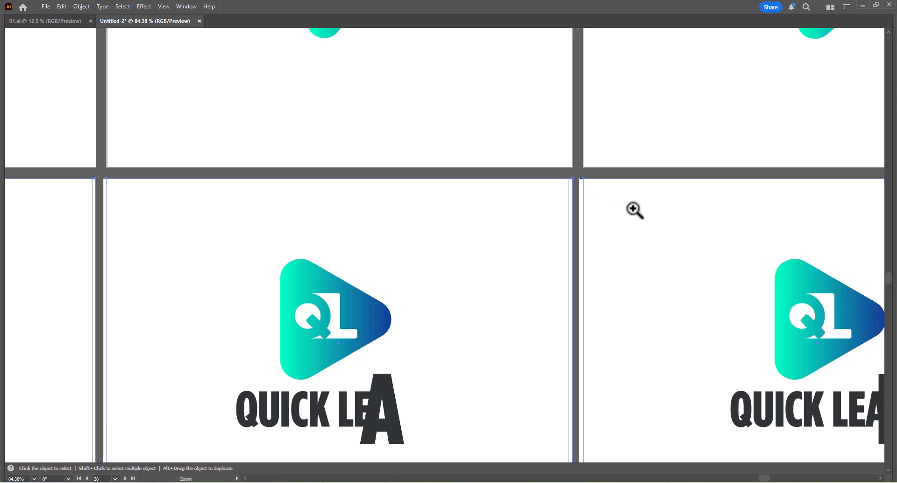
key("ctrl+space")
left_click_drag(462, 238, 319, 251)
left_click_drag(225, 245, 647, 245)
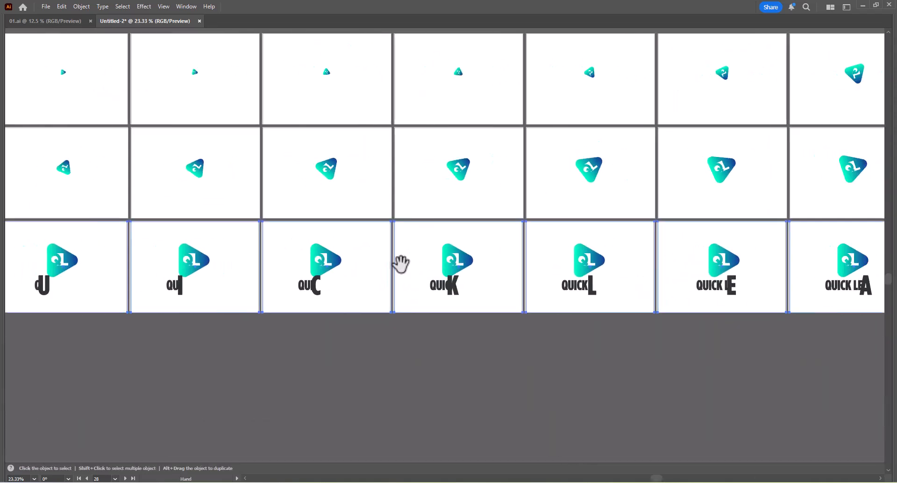
left_click_drag(234, 273, 618, 229)
left_click(410, 307)
left_click(474, 207)
key("Tab")
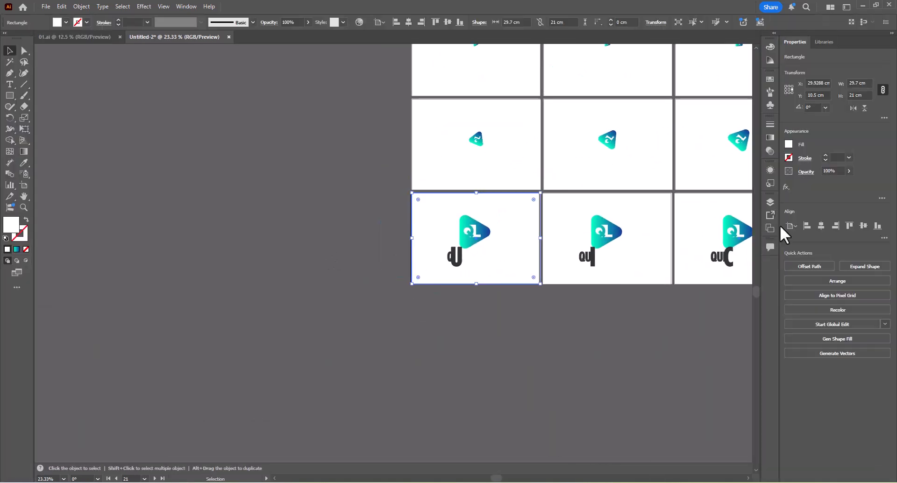
left_click(822, 228)
left_click(652, 209)
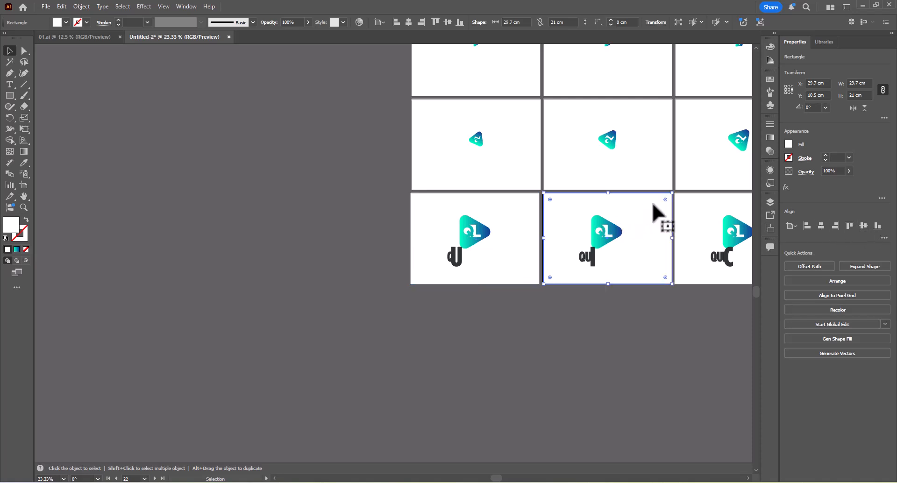
Center the white rectangle on artboard 23, the C frame, undoing the accidental move of the rectangle.
left_click(699, 210)
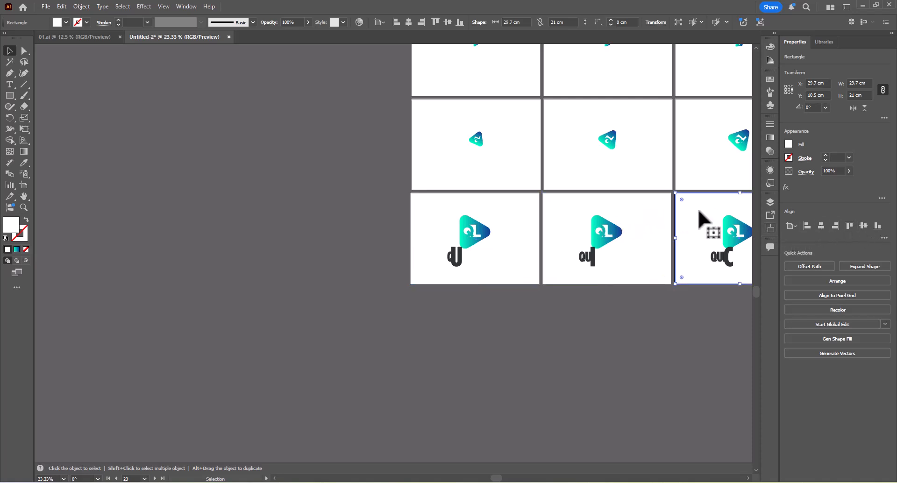
left_click_drag(700, 210, 448, 213)
left_click_drag(546, 192, 735, 265)
left_click_drag(571, 220, 566, 246)
key("ctrl+z")
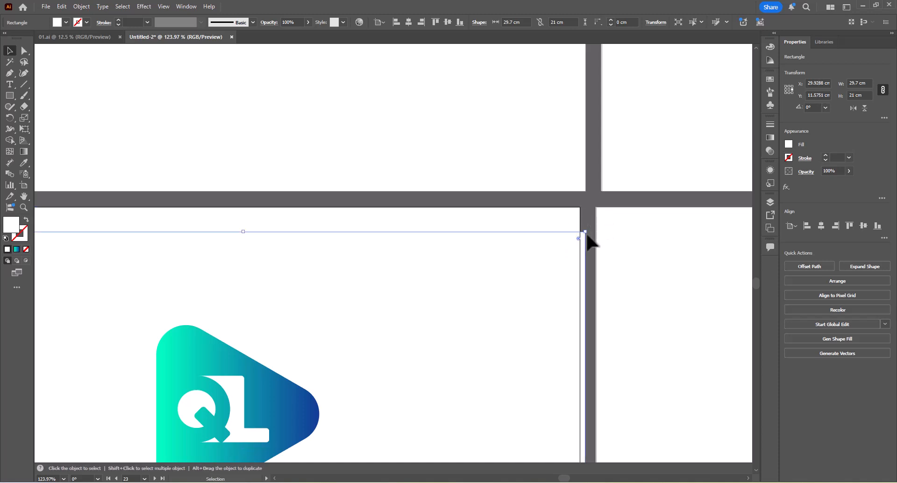
key("ctrl+z")
left_click(821, 226)
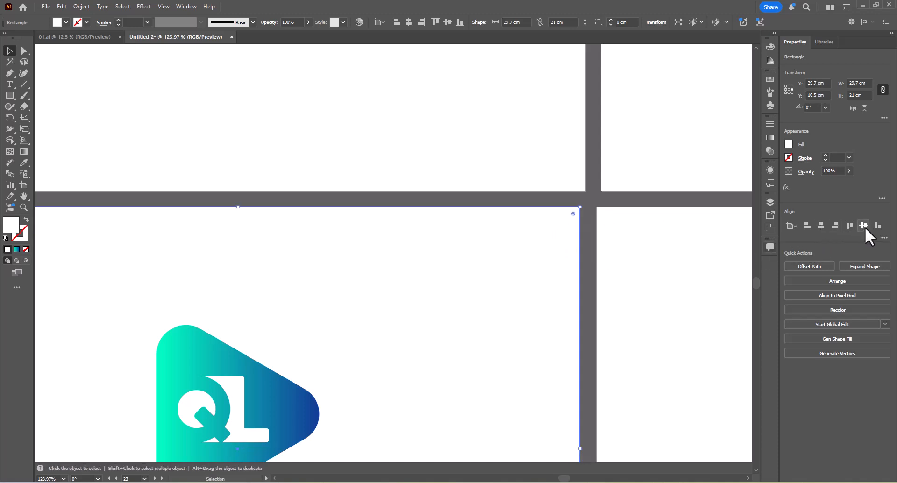
Center the white rectangles horizontally on artboards 24 through 27, the K to A frames of the bottom row.
left_click(667, 277)
scroll(667, 277, "down", 1)
left_click(820, 226)
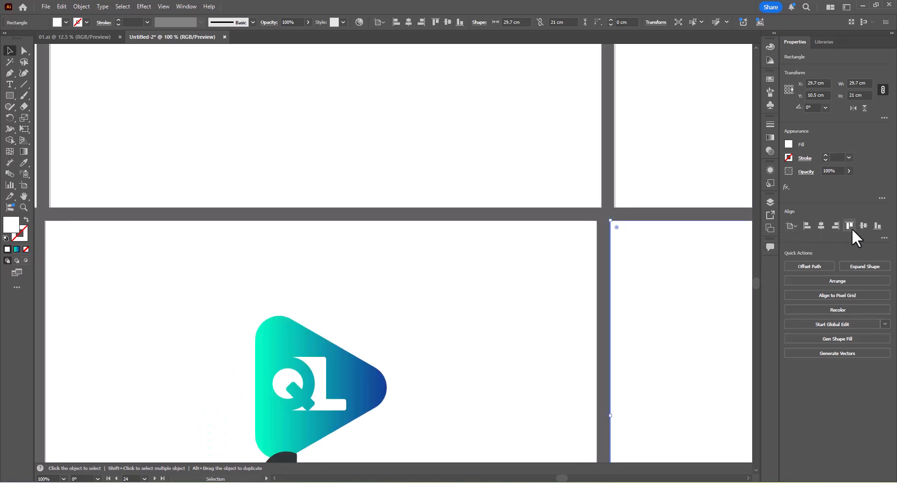
scroll(505, 277, "down", 2)
left_click_drag(700, 254, 381, 234)
left_click(622, 230)
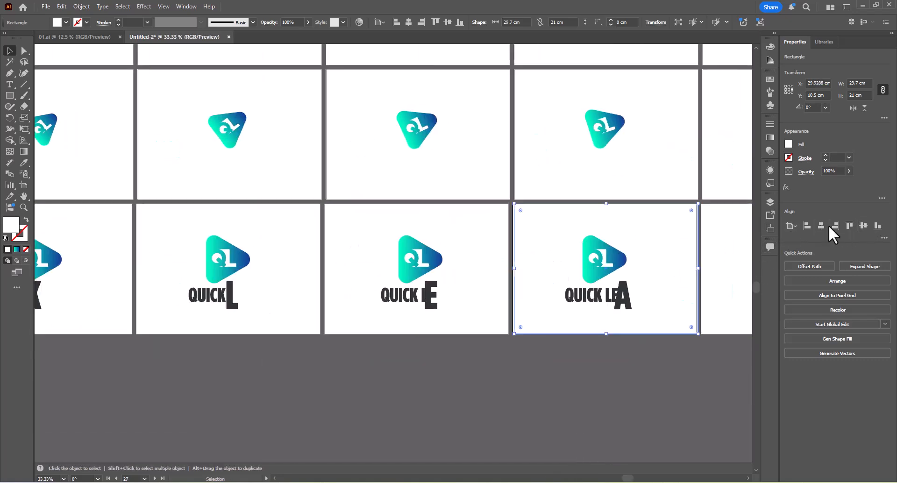
left_click(820, 226)
Center the white rectangles horizontally on artboards 28, 29 and 30 at the end of the bottom row.
left_click(719, 238)
left_click_drag(655, 244, 424, 251)
left_click(451, 250)
left_click(565, 244)
Center the white rectangles horizontally on artboards 20 back through 17 in the middle row.
left_click(640, 182)
left_click(820, 226)
left_click(460, 177)
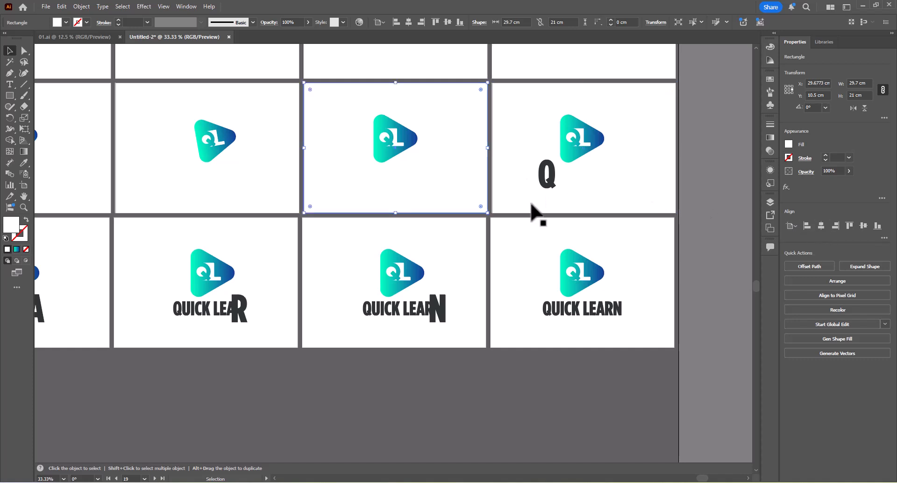
left_click_drag(159, 191, 575, 199)
left_click(575, 200)
left_click(486, 201)
left_click(823, 225)
Center the white rectangles horizontally on artboards 16, 15 and 14 in the middle row.
left_click(289, 201)
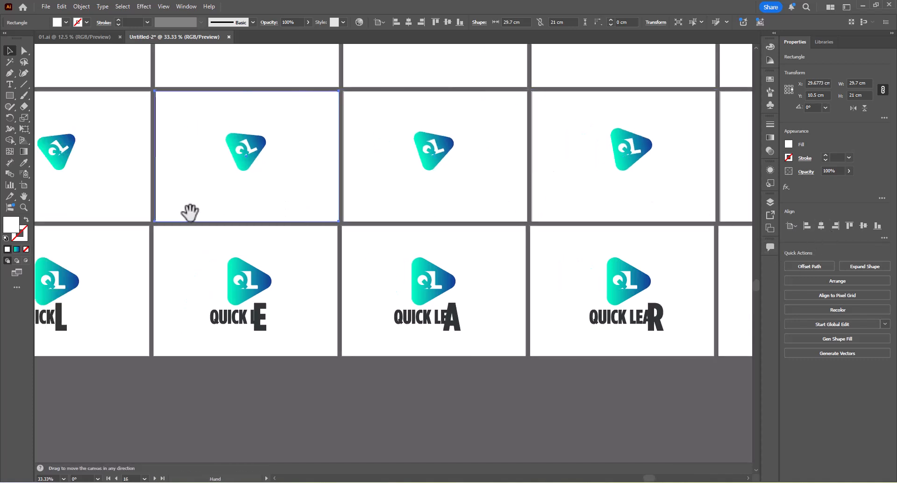
left_click_drag(190, 210, 440, 224)
left_click(822, 226)
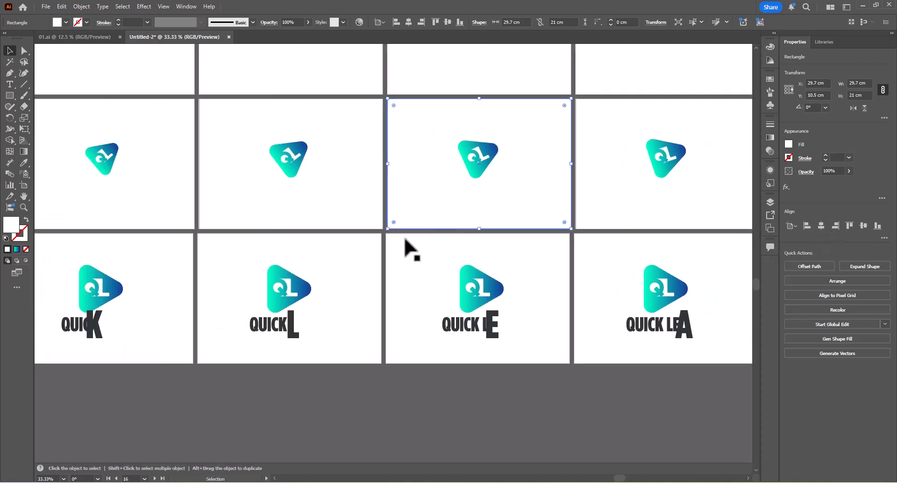
left_click(363, 214)
left_click(823, 225)
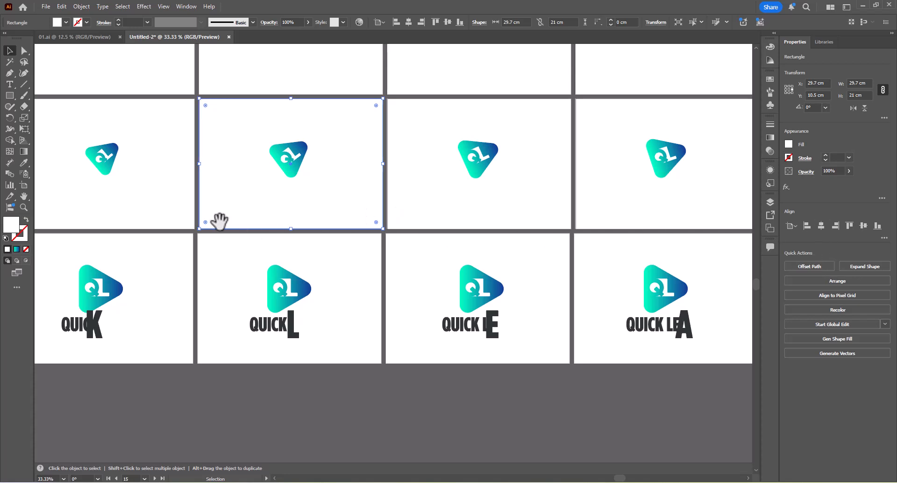
left_click_drag(220, 220, 427, 245)
left_click(386, 247)
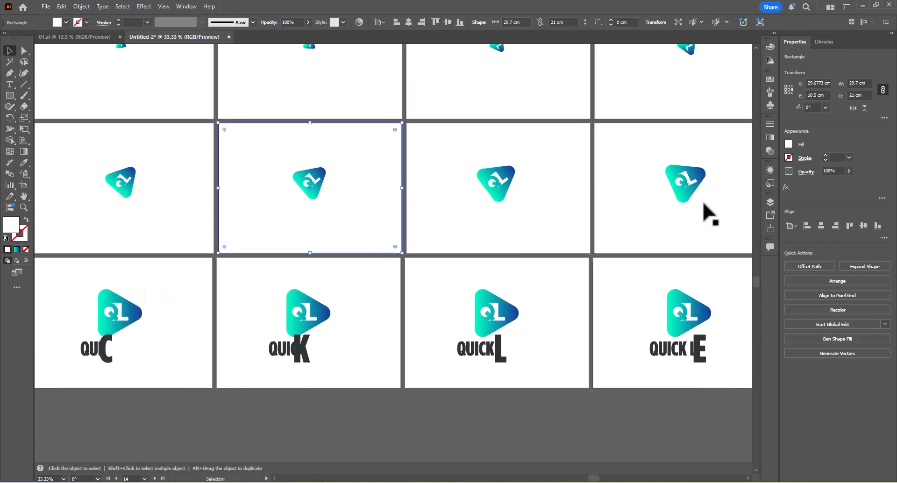
left_click(820, 226)
Center the white rectangles horizontally on artboards 13, 12 and 11 at the start of the middle row.
left_click_drag(317, 180, 454, 195)
left_click(453, 196)
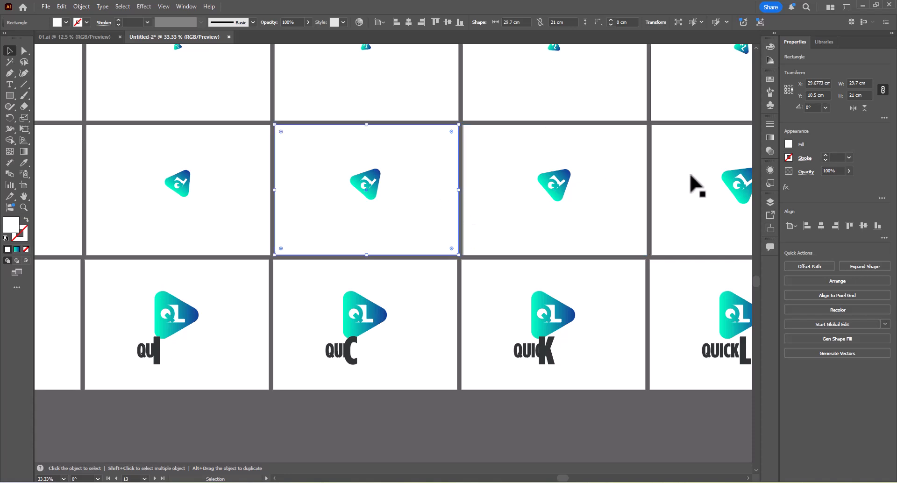
left_click_drag(299, 234, 502, 240)
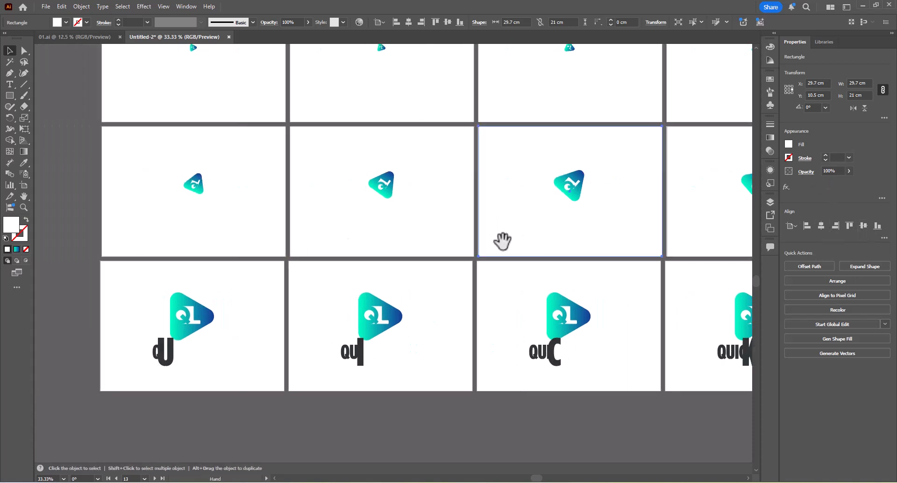
left_click(467, 224)
left_click(821, 226)
left_click(264, 241)
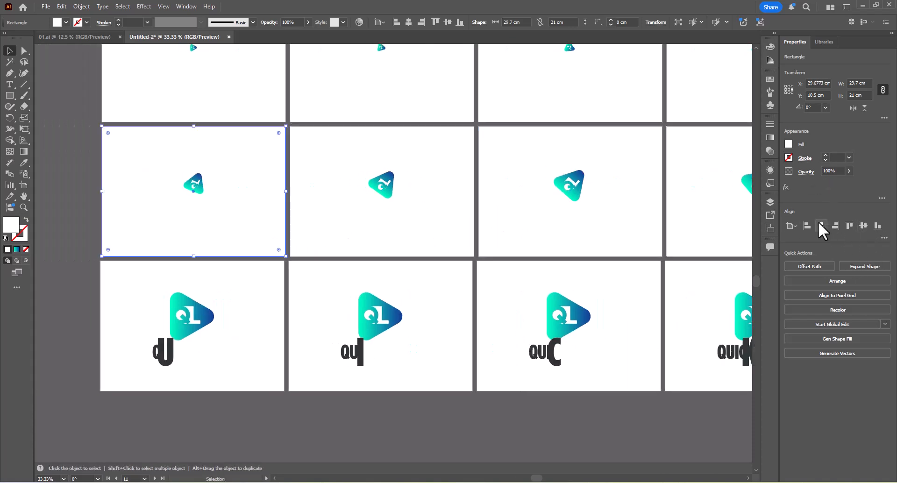
left_click(820, 226)
Examine all thirty artboards together to check that the white backgrounds line up with their frames.
scroll(89, 233, "down", 4)
left_click_drag(512, 202, 541, 188)
left_click(445, 127)
scroll(195, 197, "up", 2)
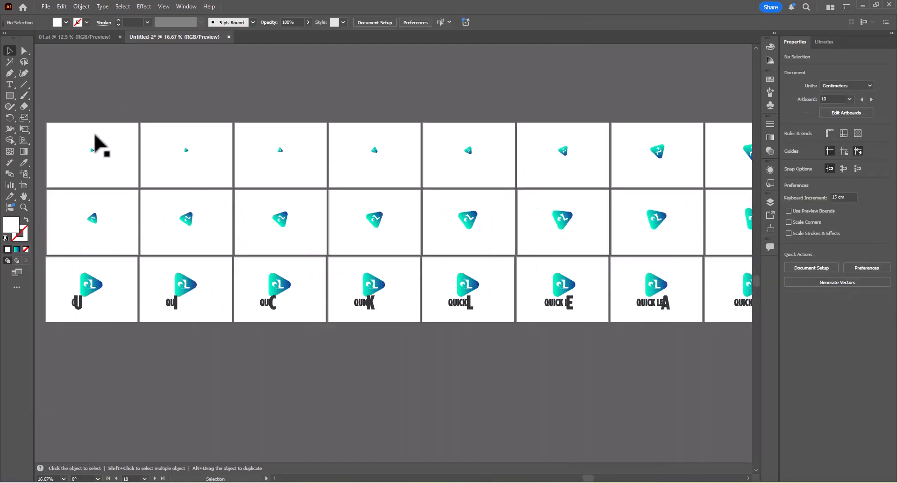
scroll(188, 172, "down", 1)
key("Tab")
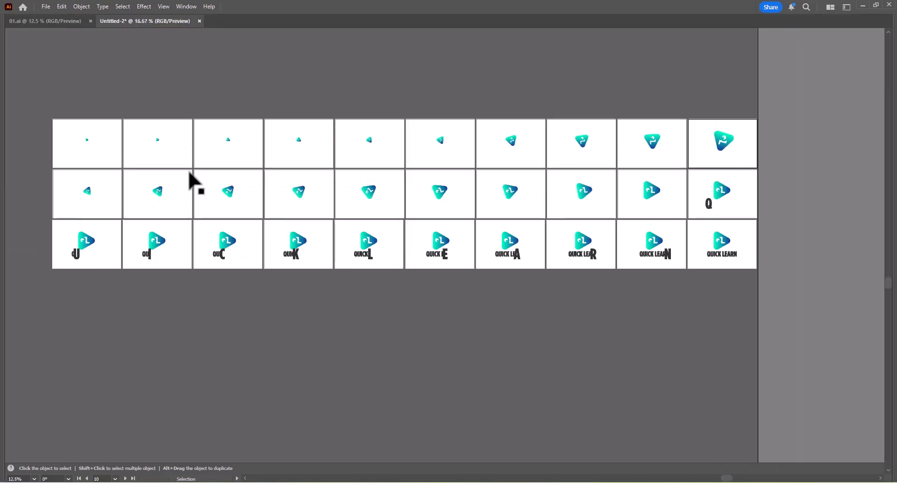
left_click_drag(314, 198, 293, 206)
left_click(374, 168)
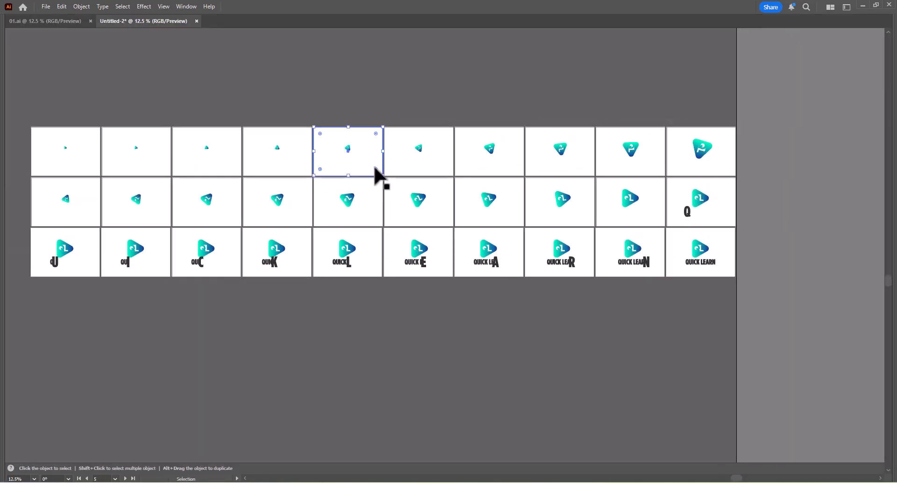
key("Tab")
left_click(370, 118)
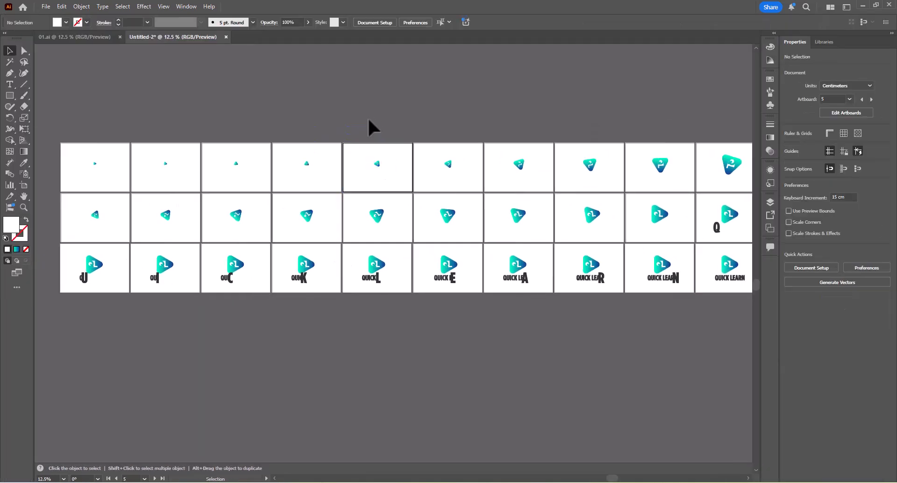
left_click(46, 7)
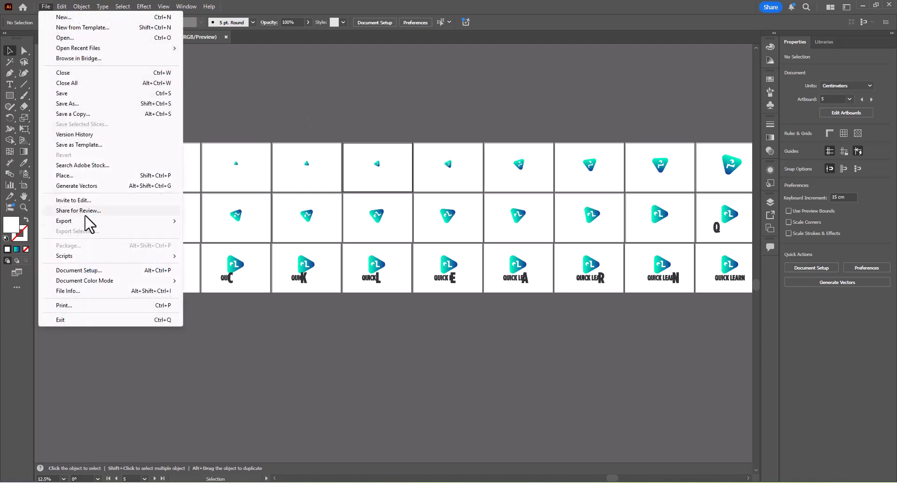
mouse_move(108, 220)
left_click(230, 231)
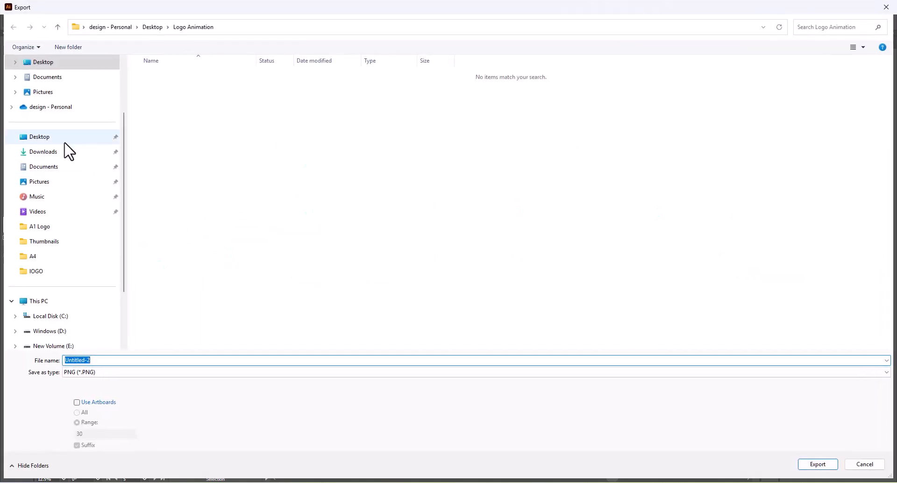
left_click(49, 136)
key("Escape")
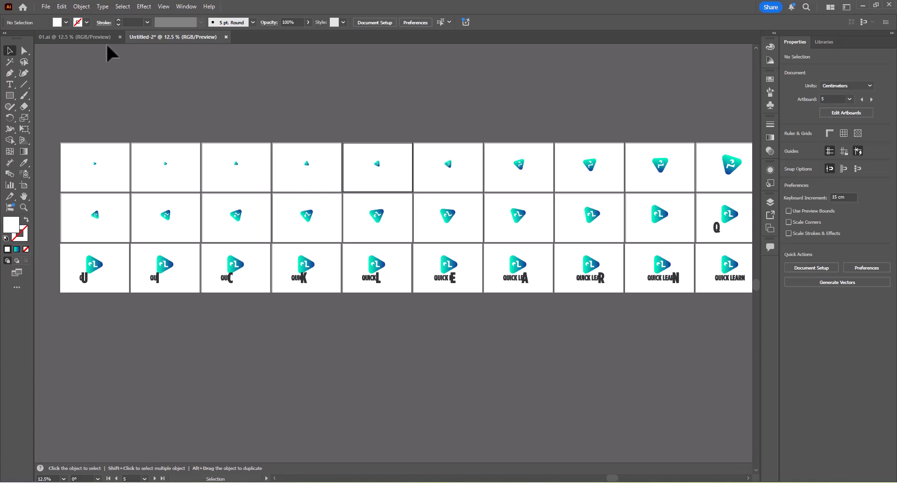
Start the Export As command and choose the Desktop's Logo Animation folder as the destination.
left_click(46, 6)
mouse_move(88, 222)
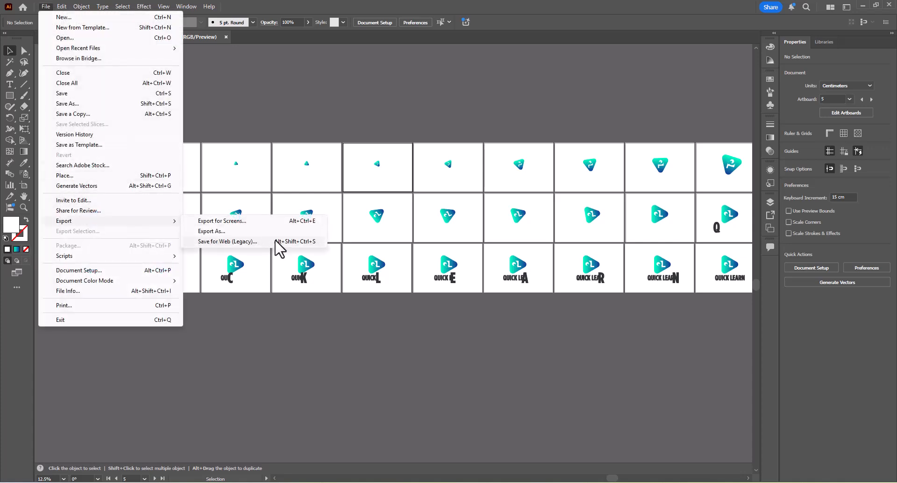
left_click(222, 232)
left_click(42, 136)
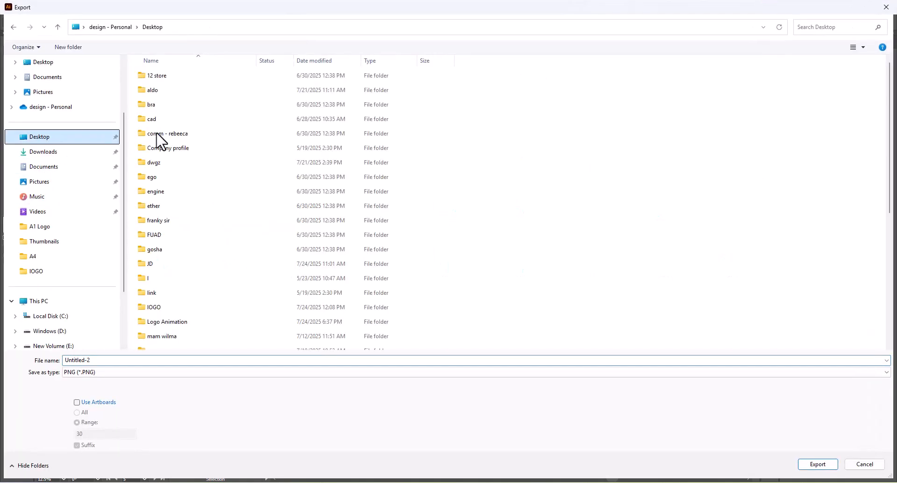
left_click(159, 76)
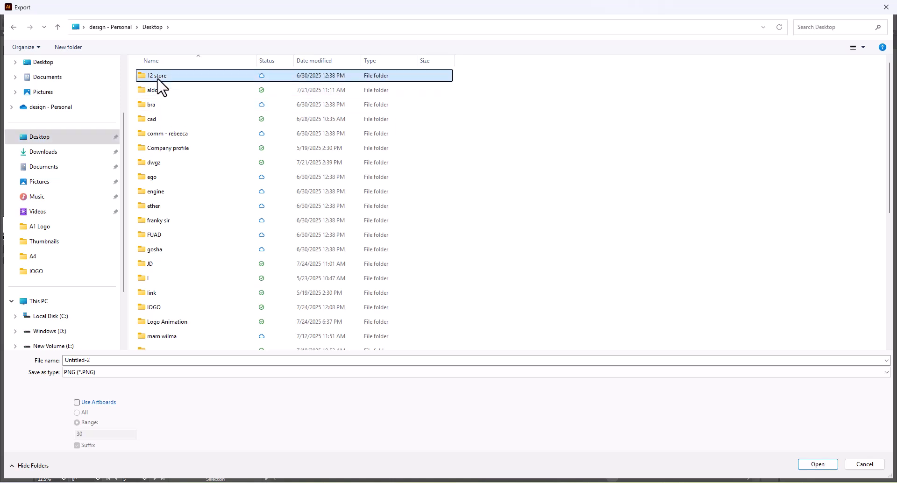
key("i")
key("Down")
key("Return")
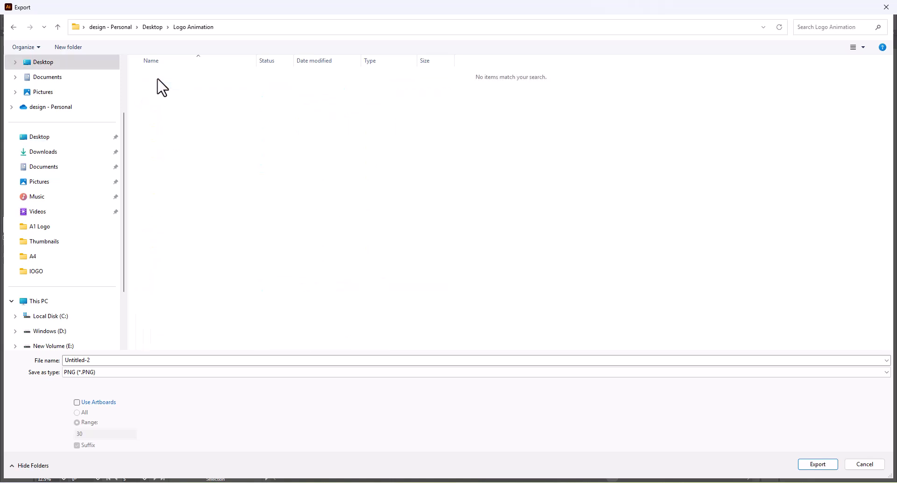
Create a new folder named PNG inside Logo Animation and open it as the export destination.
left_click(78, 50)
type("P")
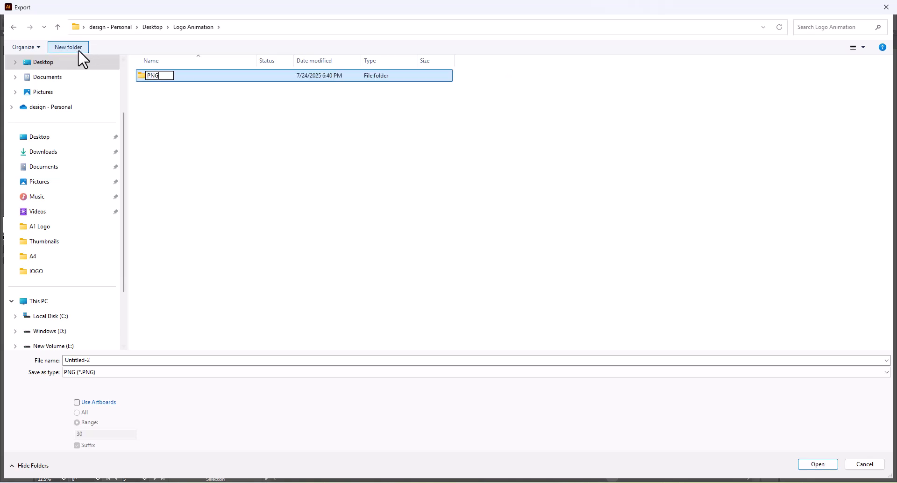
type("NG")
key("Return")
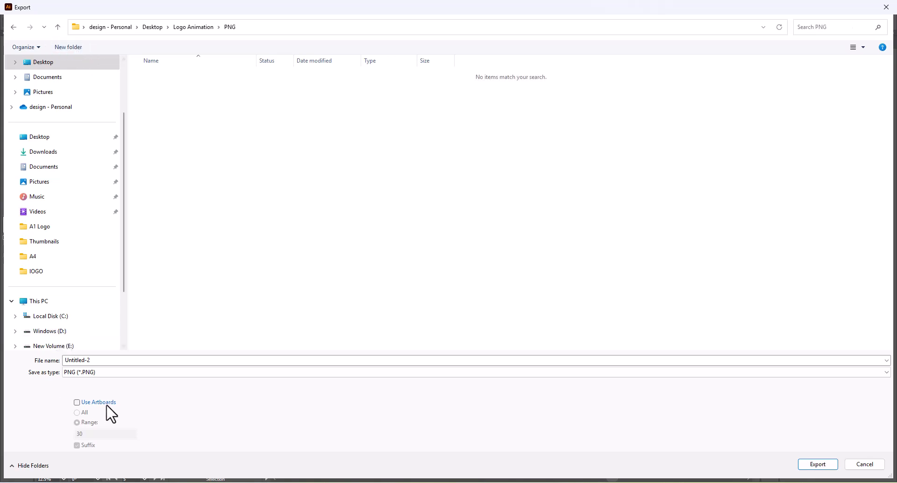
Export all artboards as separate PNG files with the file name 01, Screen (72 ppi) resolution and a transparent background color.
left_click(86, 403)
left_click(84, 413)
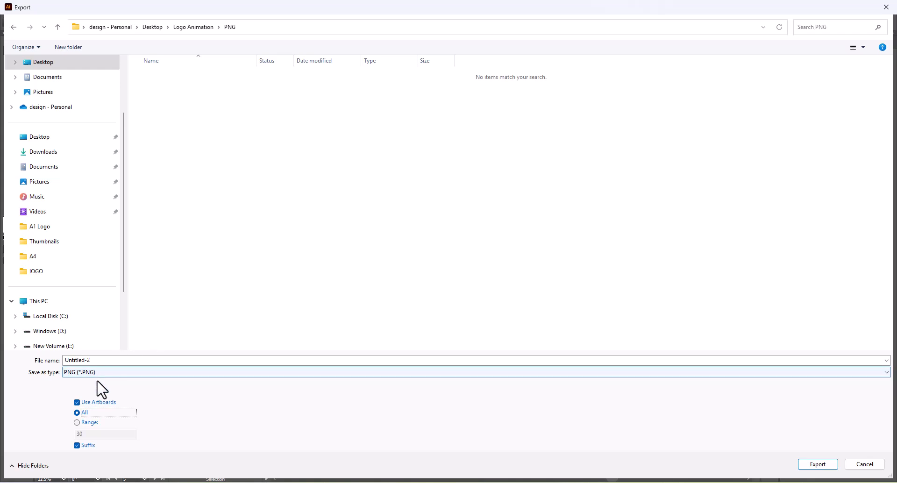
left_click(110, 362)
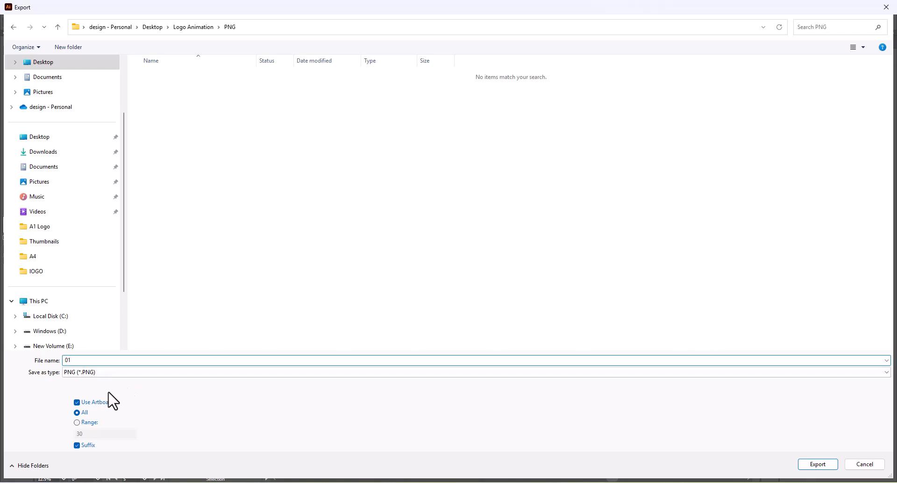
left_click(84, 425)
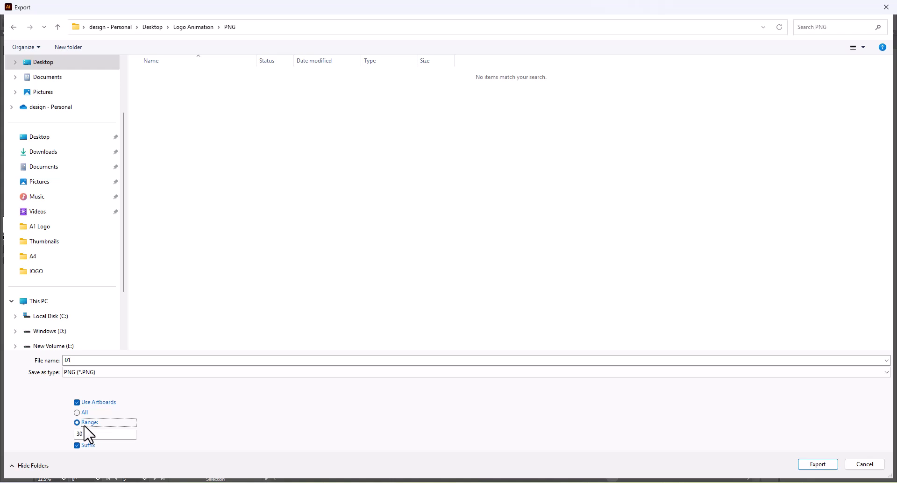
key("Tab")
left_click(84, 415)
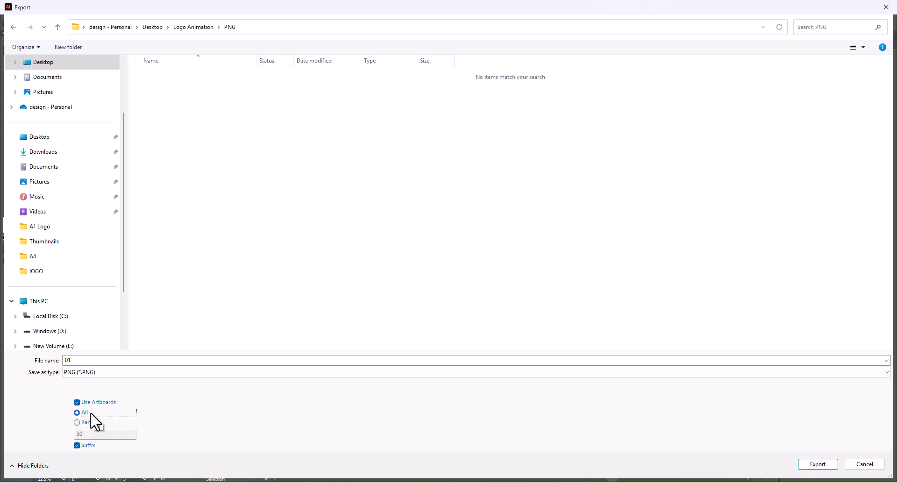
left_click(825, 465)
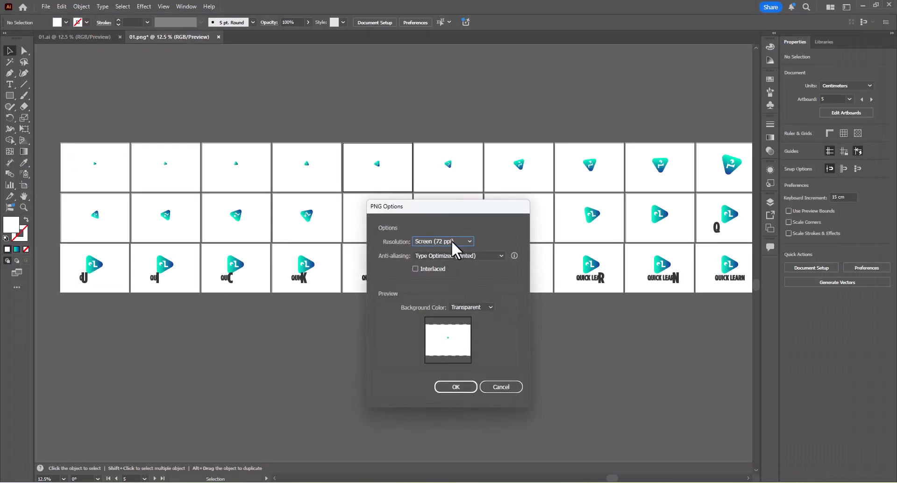
left_click(464, 387)
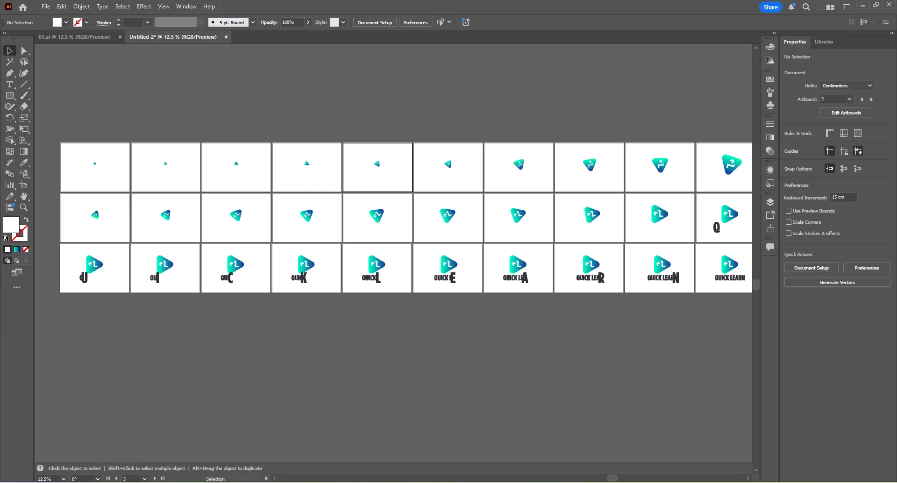
Switch to File Explorer and open the PNG folder inside the Desktop's Logo Animation folder to check the exported frames.
key("super")
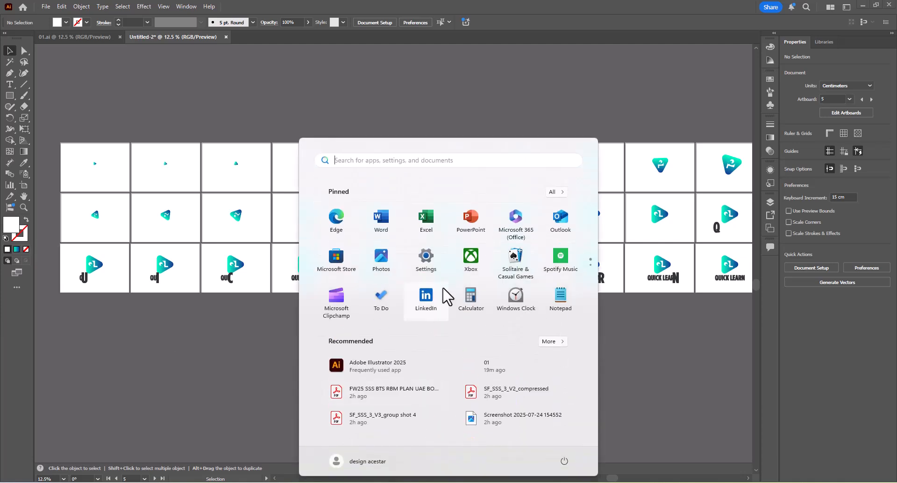
scroll(481, 218, "down", 1)
left_click(424, 217)
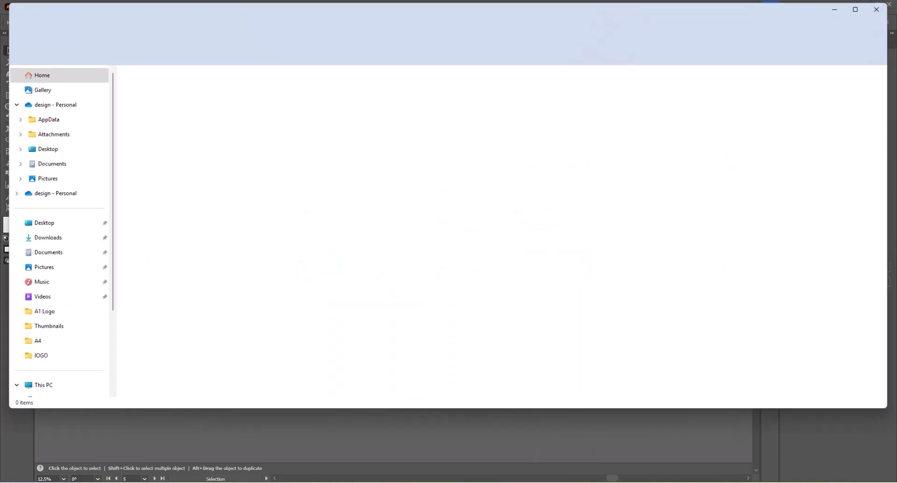
left_click(40, 223)
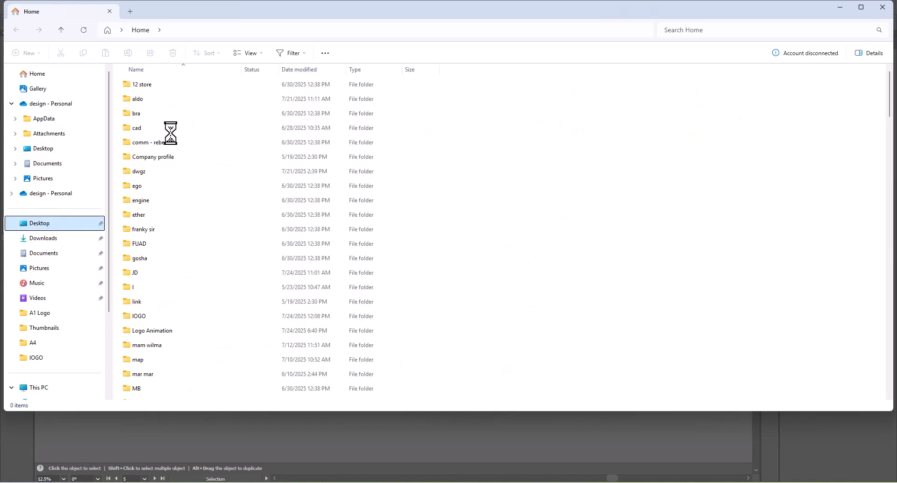
left_click(164, 86)
key("l")
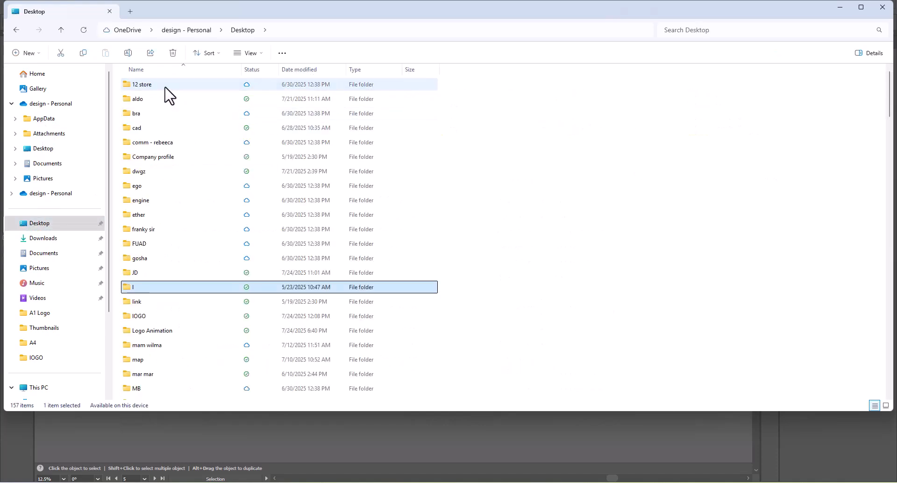
double_click(171, 331)
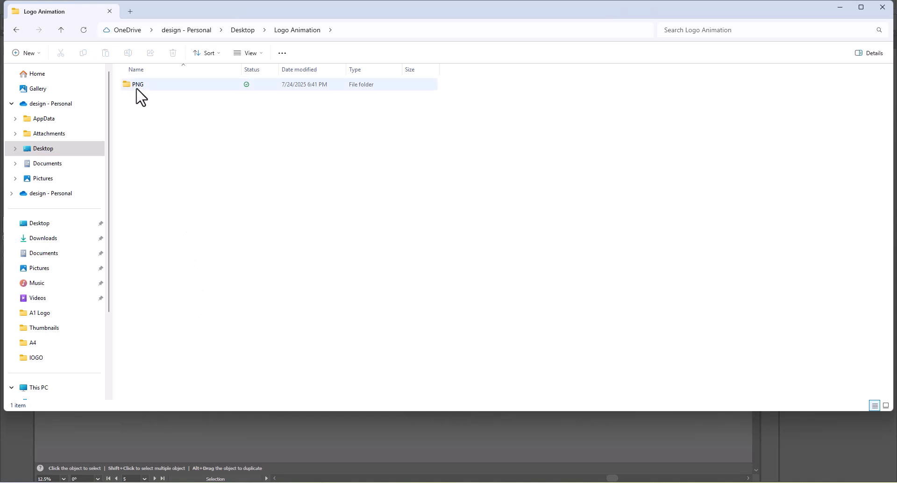
double_click(137, 88)
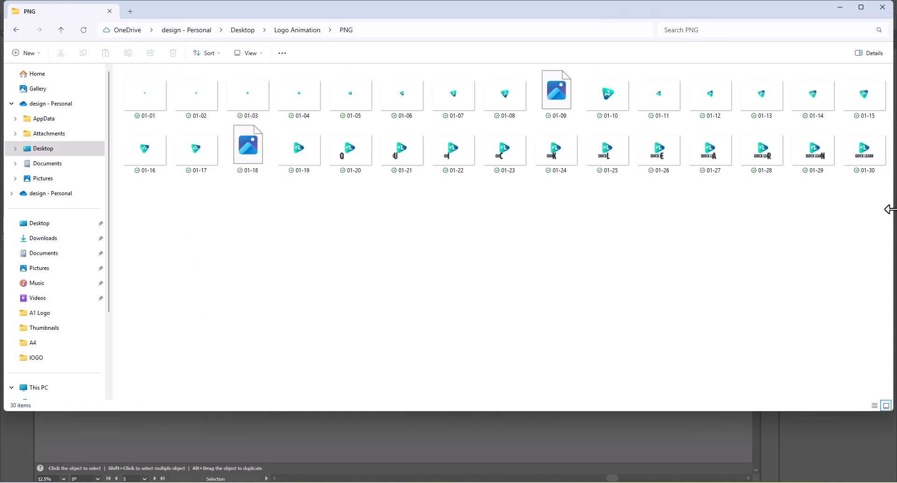
left_click(133, 110)
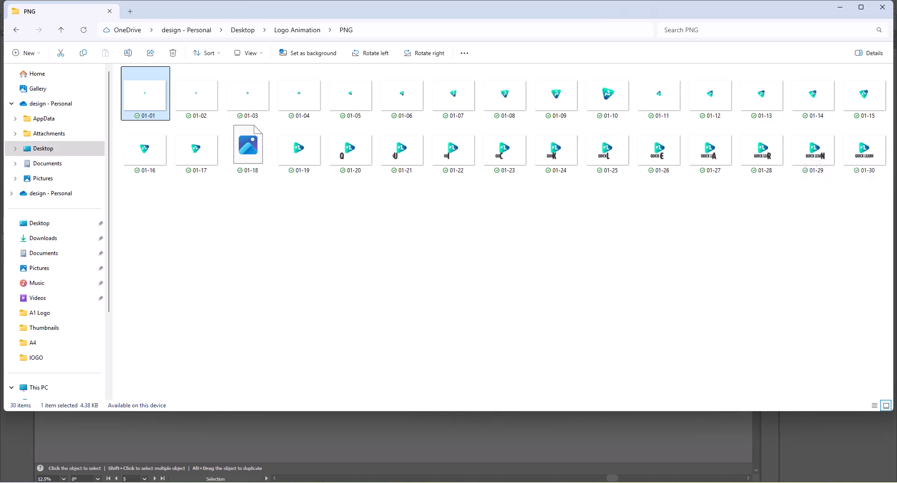
left_click(567, 304)
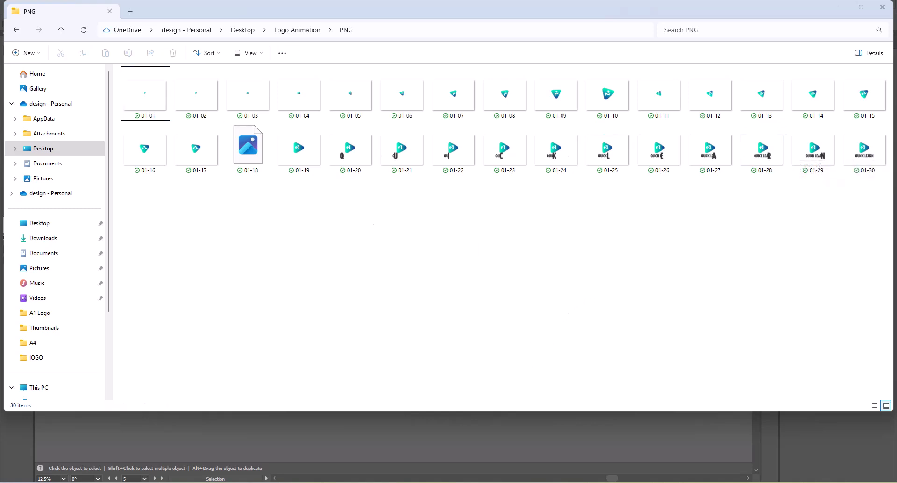
left_click(282, 482)
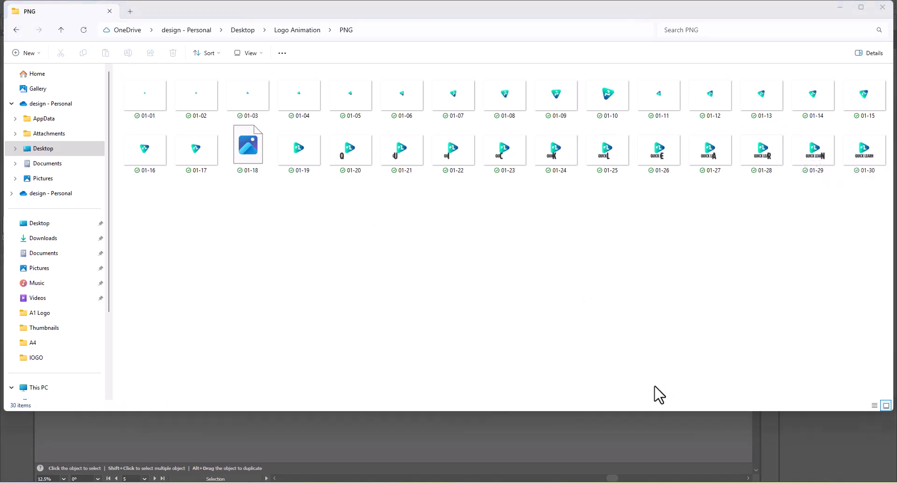
Launch Google Chrome and open it with the first listed browser profile.
left_click(562, 349)
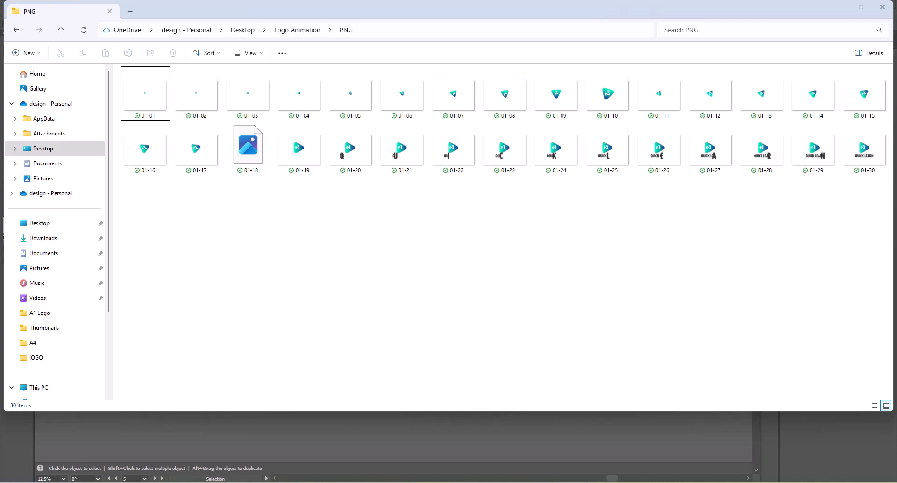
key("super")
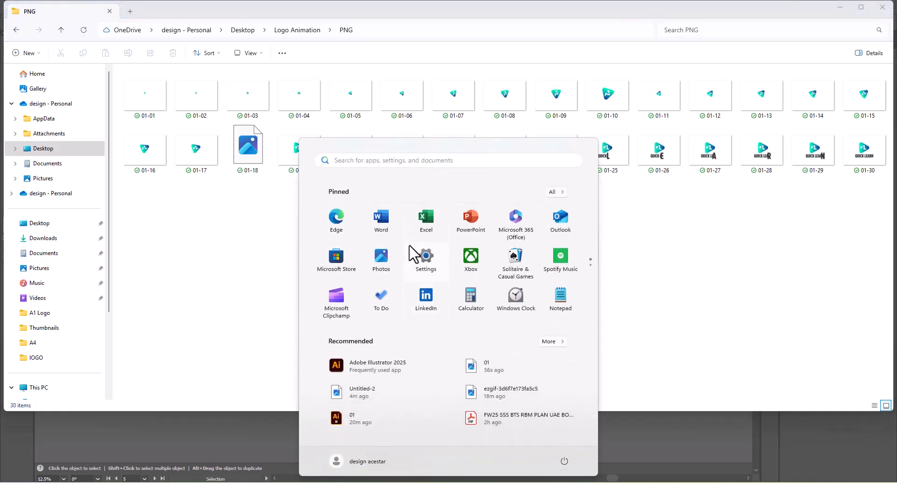
type("c")
left_click(319, 228)
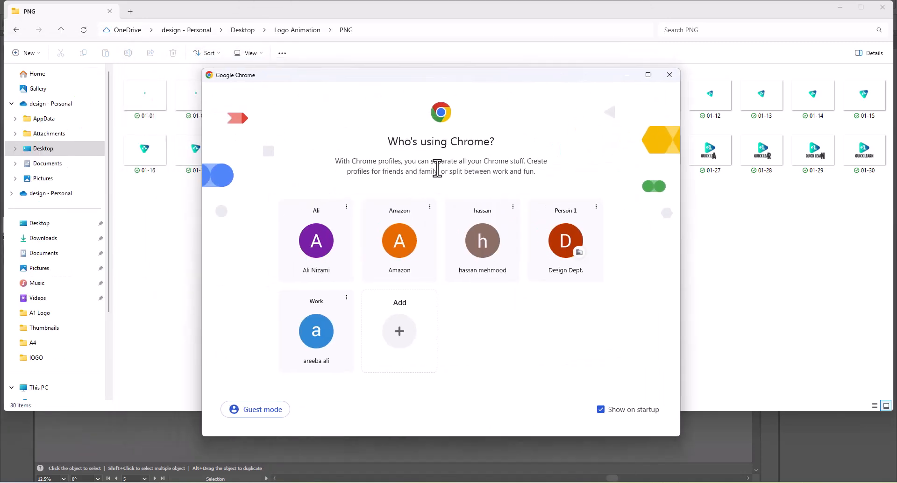
left_click(314, 261)
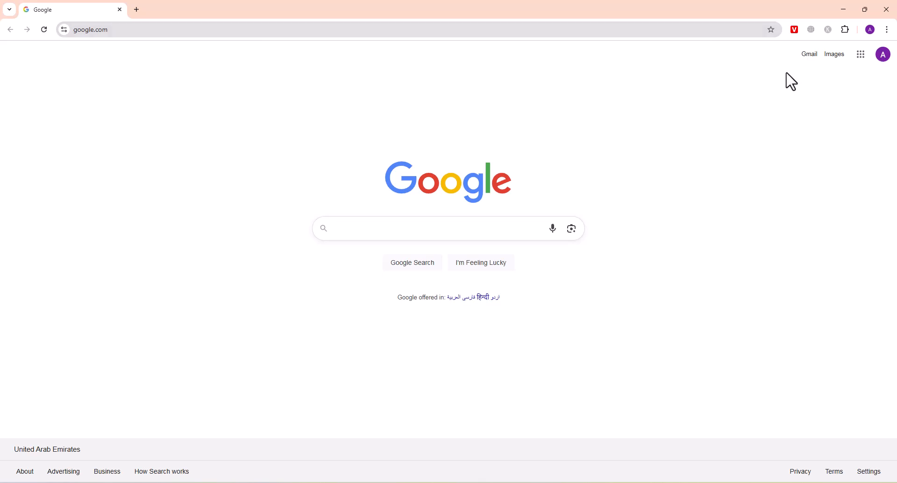
Replace the open Google page with a fresh tab, load ezgif.com and go to its GIF Maker.
left_click(133, 11)
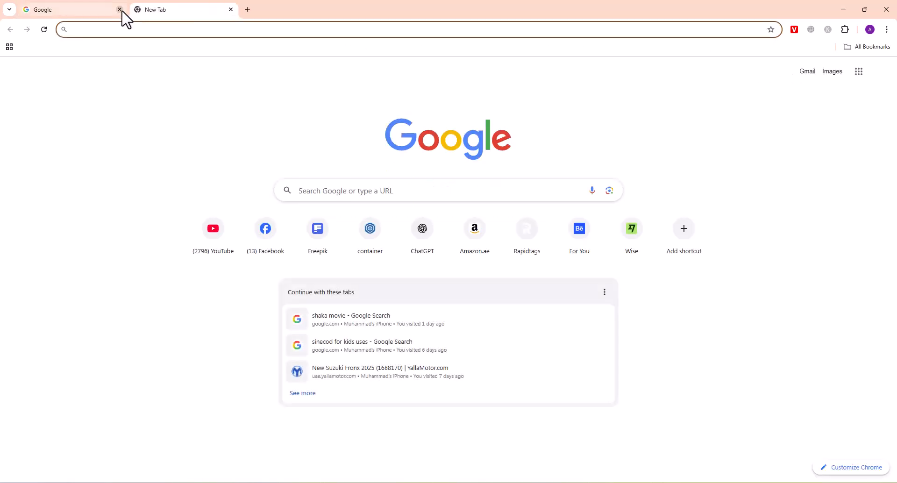
left_click(119, 10)
left_click(135, 29)
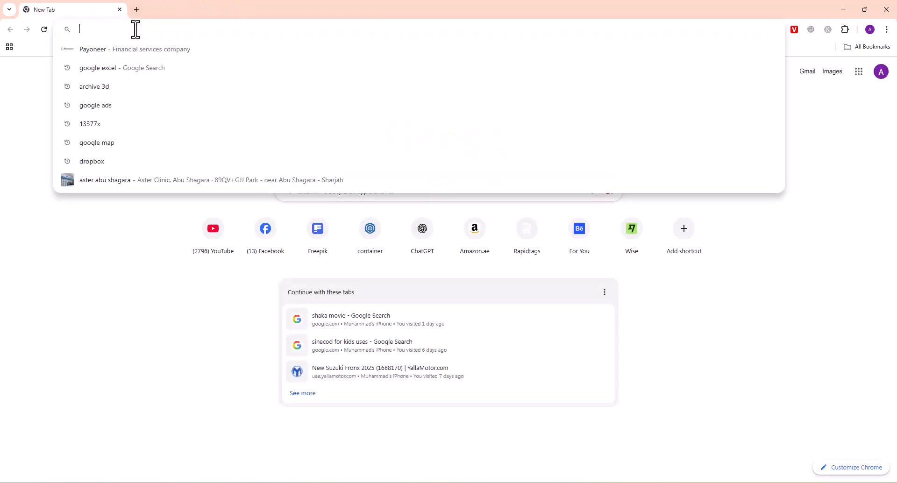
type("ezgif.com")
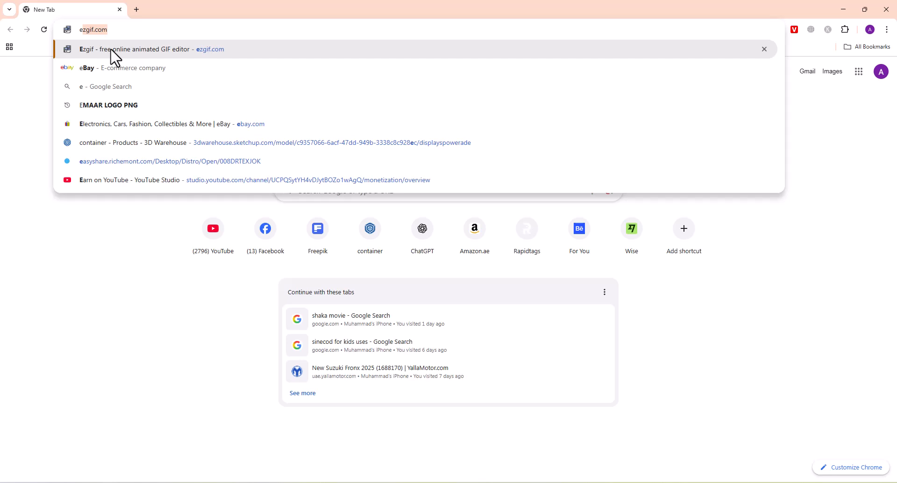
left_click(111, 50)
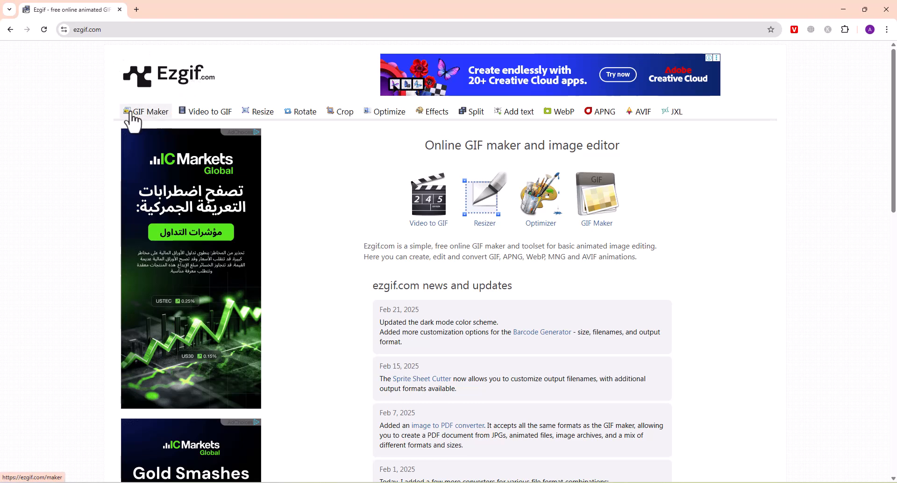
left_click(156, 112)
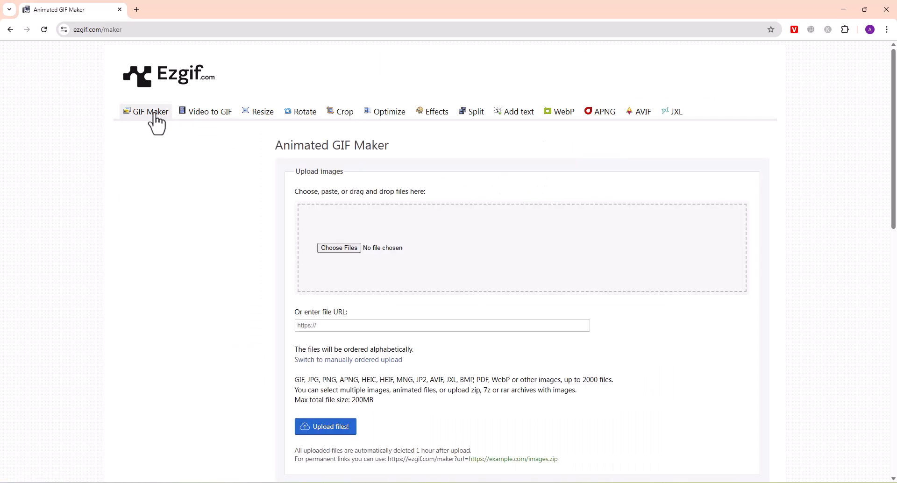
Start choosing the upload files and browse to the PNG folder inside the Desktop's Logo Animation folder.
left_click(344, 250)
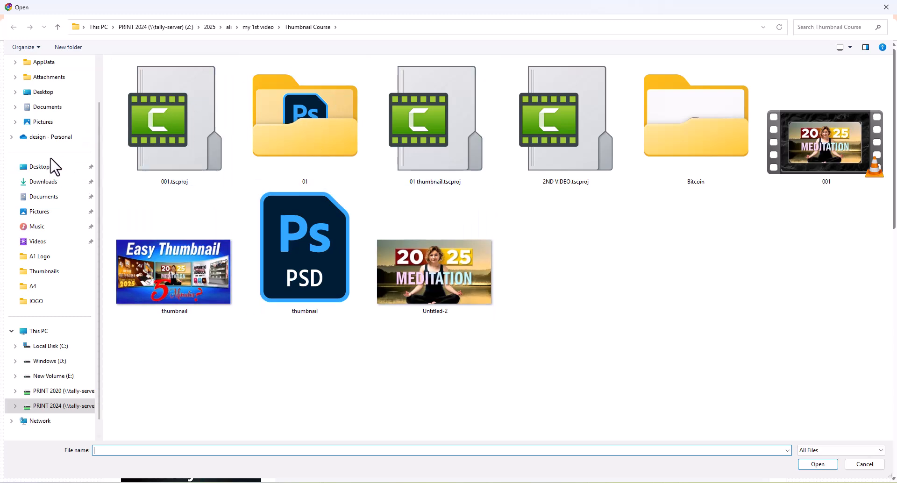
left_click(42, 166)
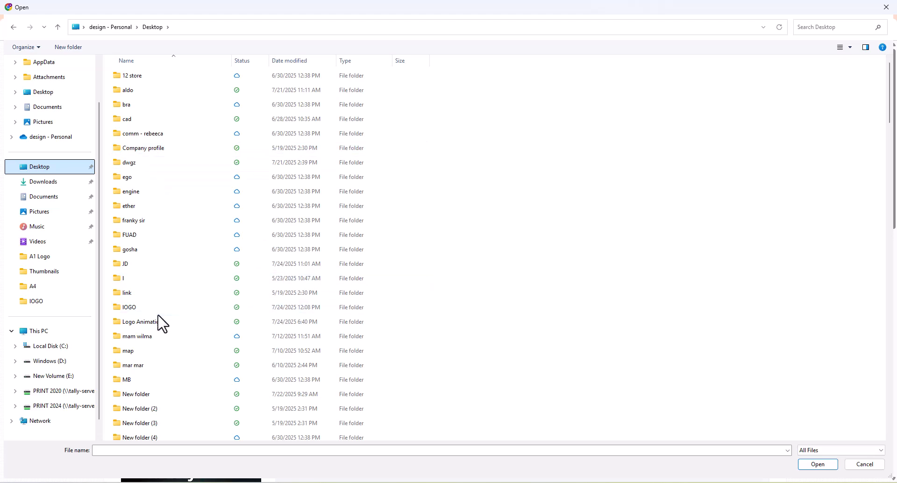
double_click(132, 323)
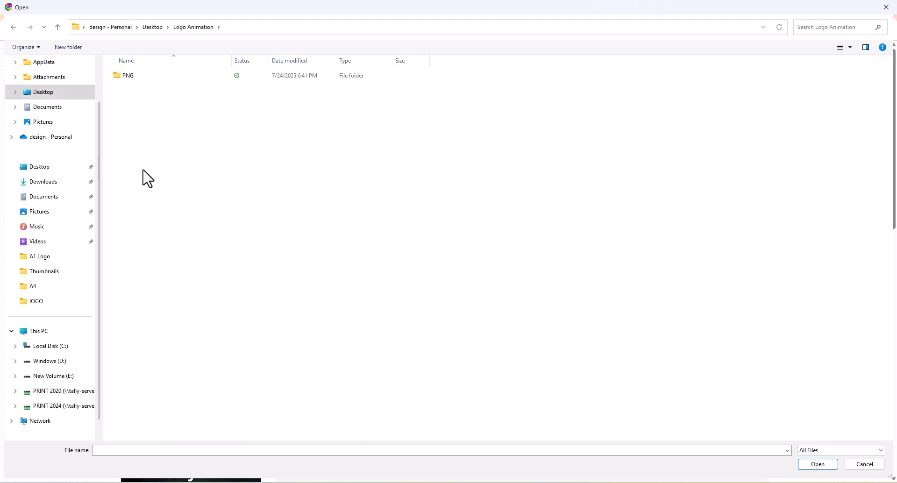
double_click(131, 77)
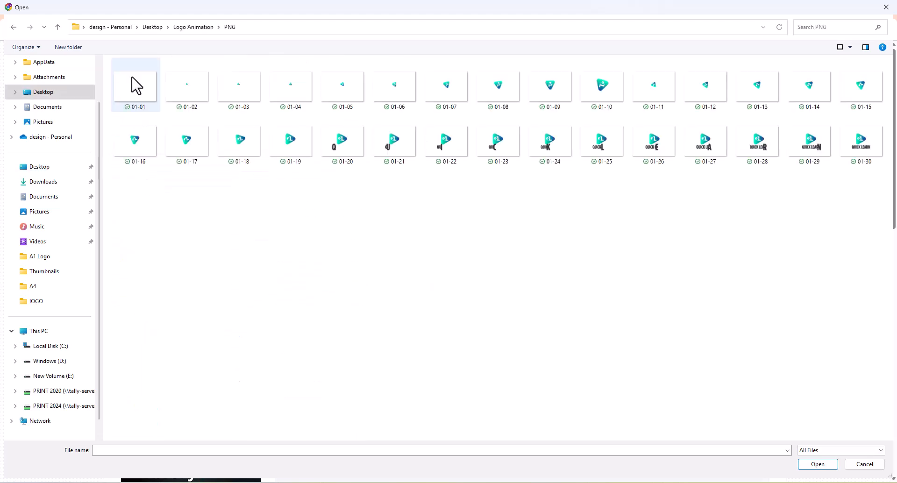
Select all thirty frames, 01-01 to 01-30, and add them to the GIF maker's upload form.
left_click(131, 78)
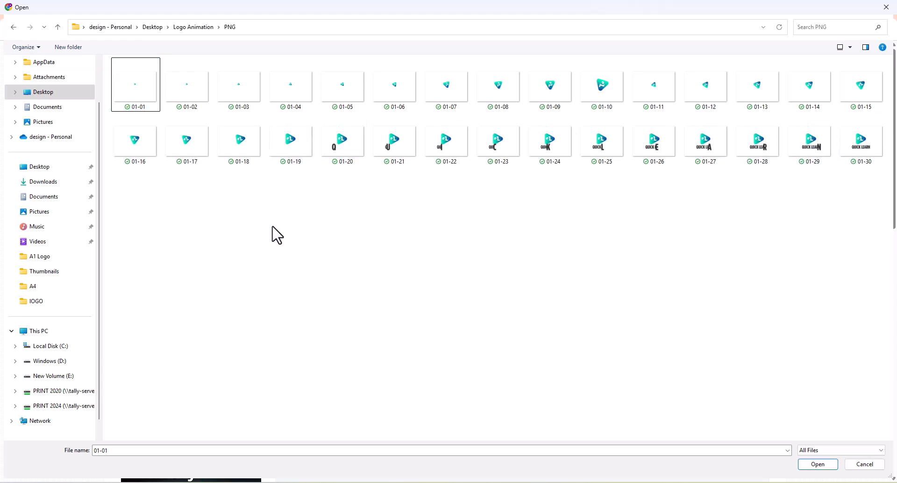
key("ctrl+a")
left_click(180, 169)
left_click(136, 96)
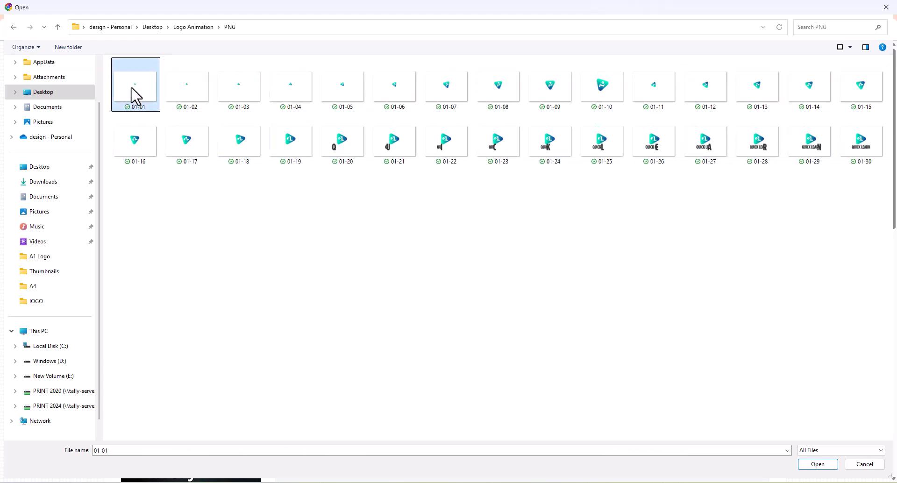
key("ctrl+a")
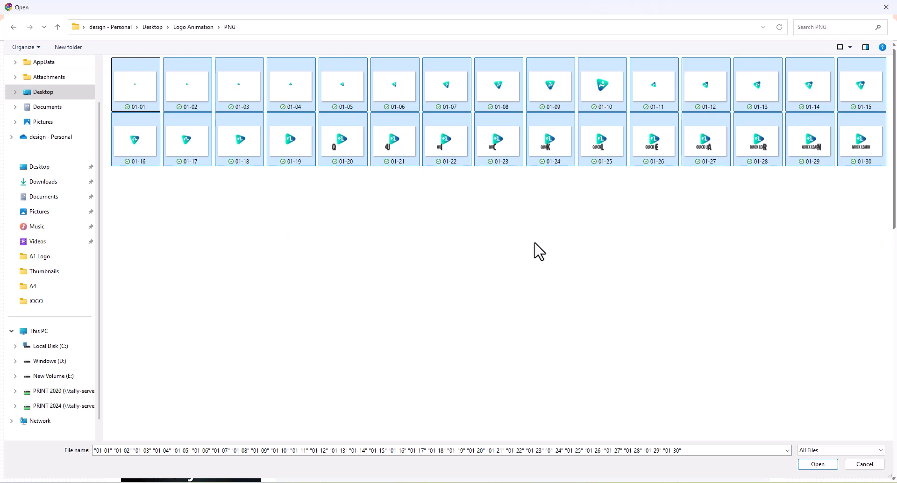
left_click(826, 465)
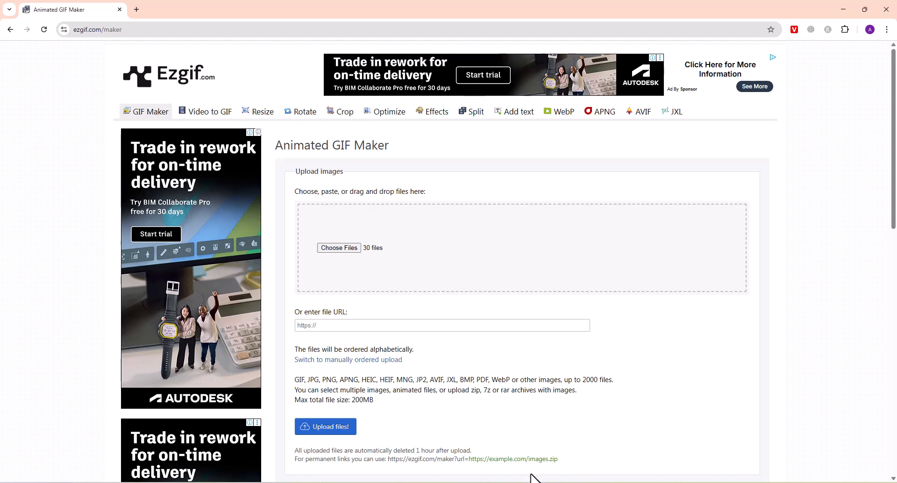
Look at the last frame 01-30 in File Explorer, return to Ezgif and upload the thirty chosen files.
left_click(572, 466)
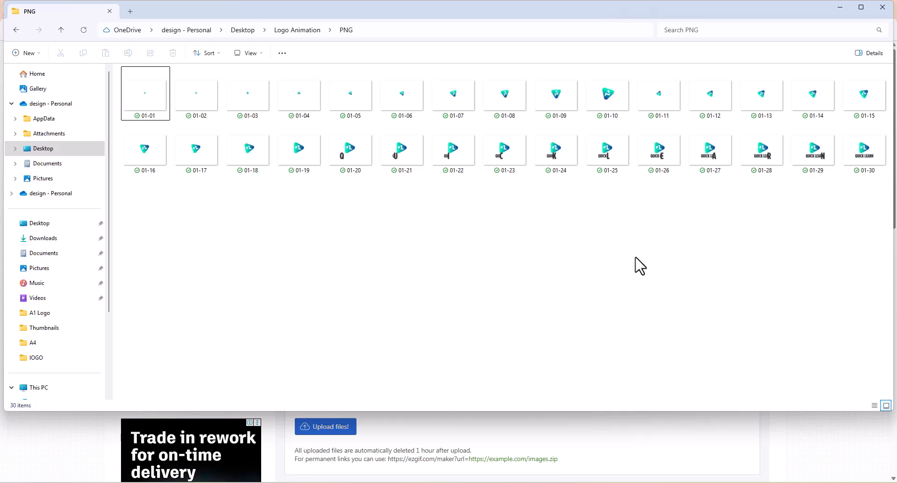
left_click(867, 166)
left_click(681, 430)
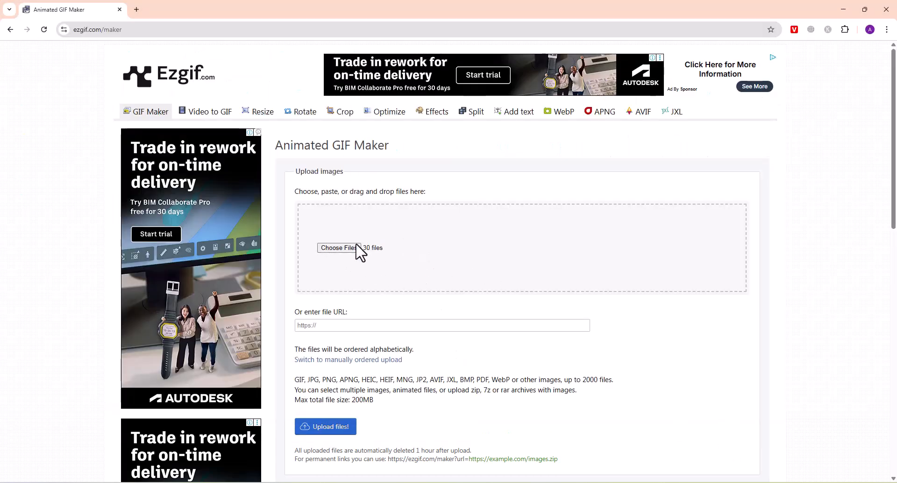
scroll(420, 256, "down", 2)
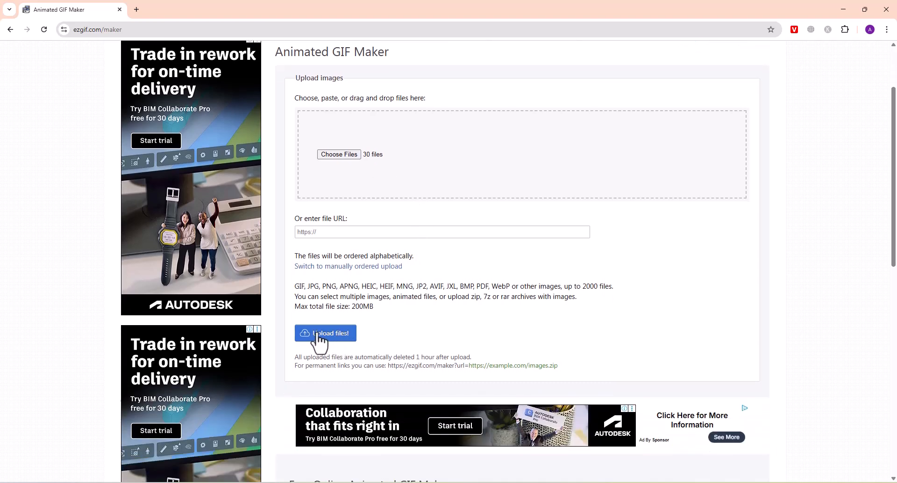
left_click(329, 336)
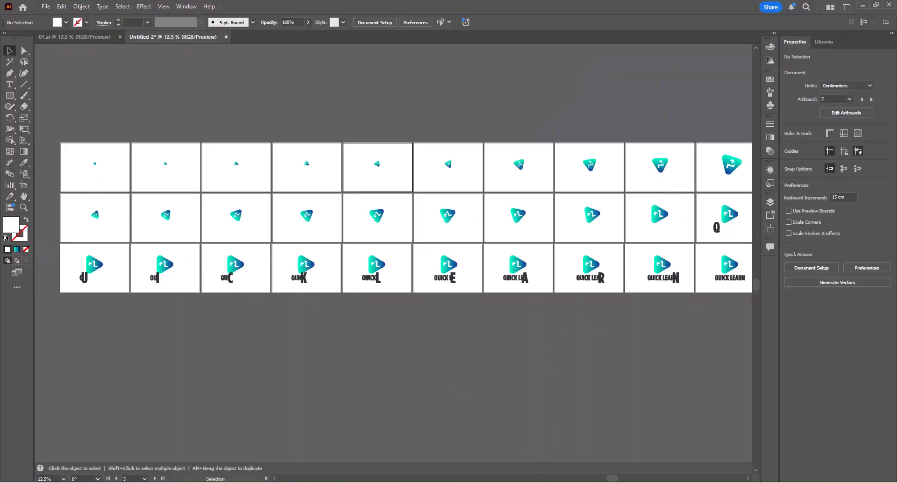
Switch between Illustrator and File Explorer to compare the artboards with the exported PNG frames.
mouse_move(527, 427)
left_click(596, 458)
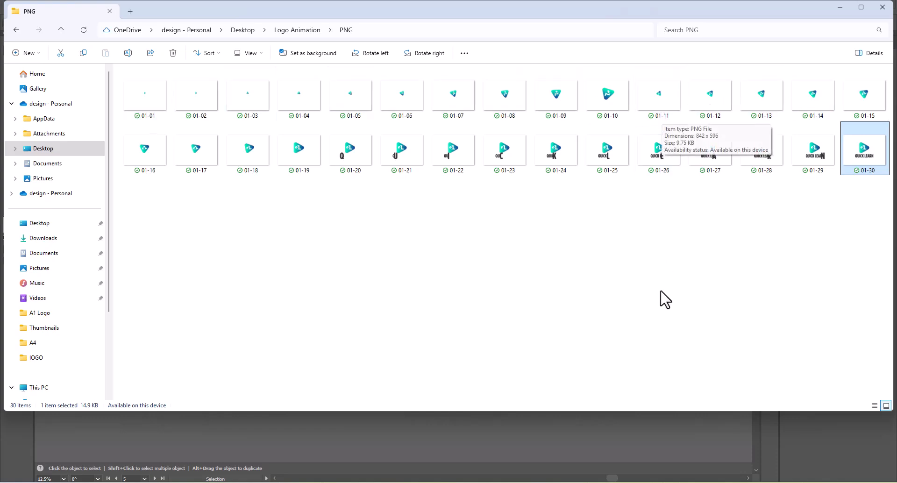
left_click(637, 435)
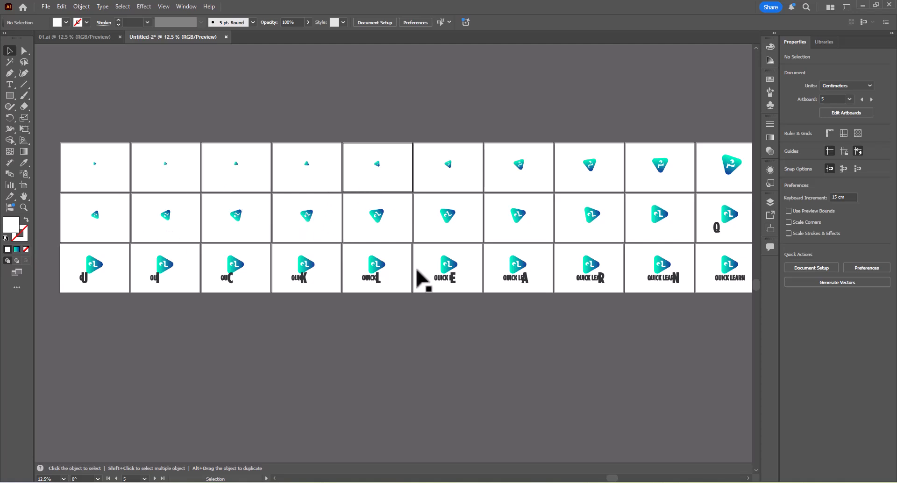
left_click(574, 439)
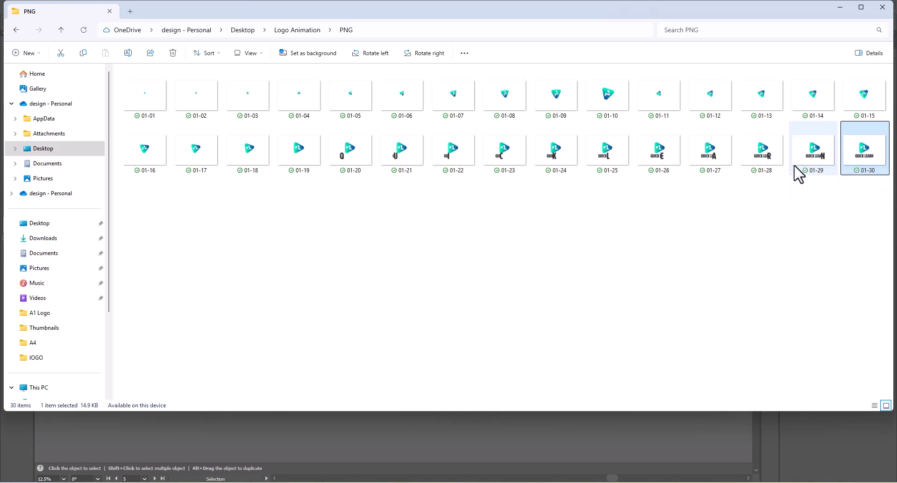
Open frame 01-20 in the image viewer, page through the frames up to 01-28 and close the viewer.
double_click(340, 155)
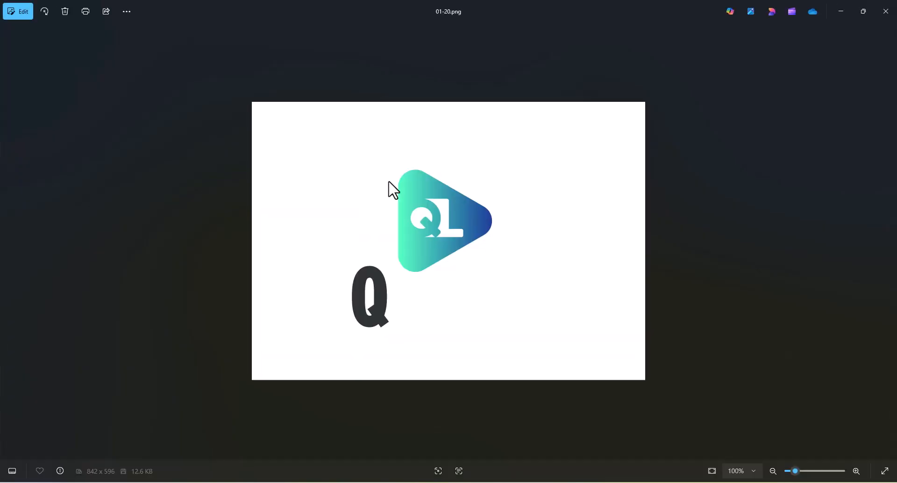
left_click(891, 245)
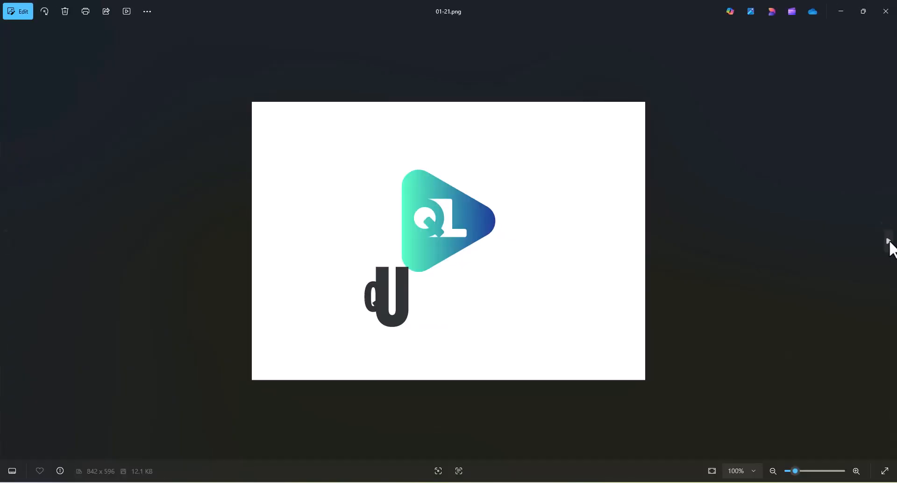
left_click(890, 244)
left_click(889, 243)
left_click(890, 243)
left_click(890, 244)
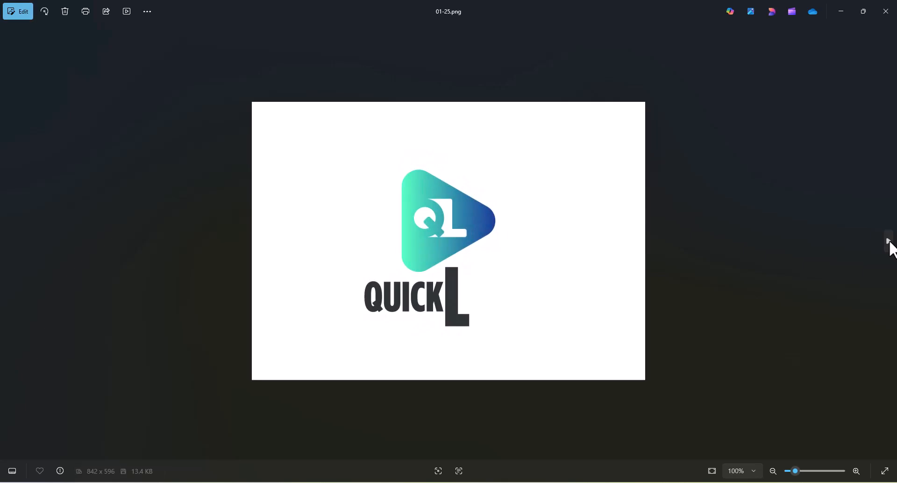
left_click(890, 244)
left_click(890, 244)
left_click(890, 243)
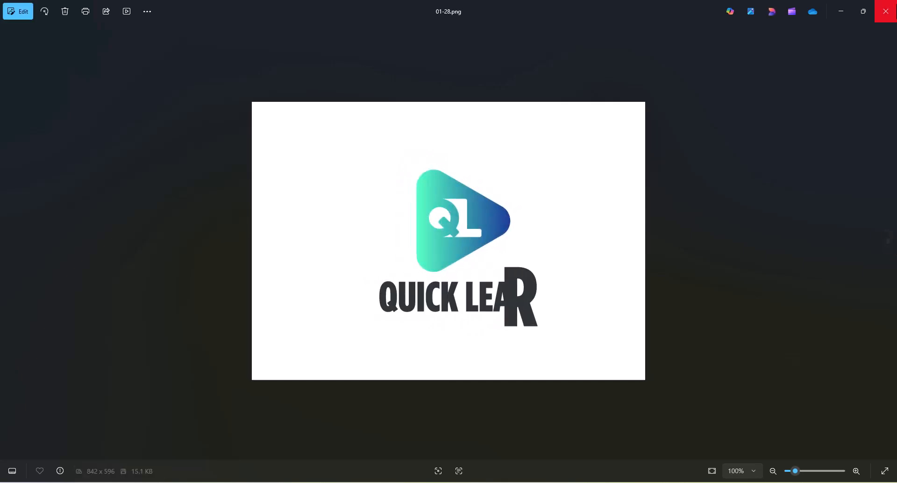
left_click(886, 11)
left_click(508, 339)
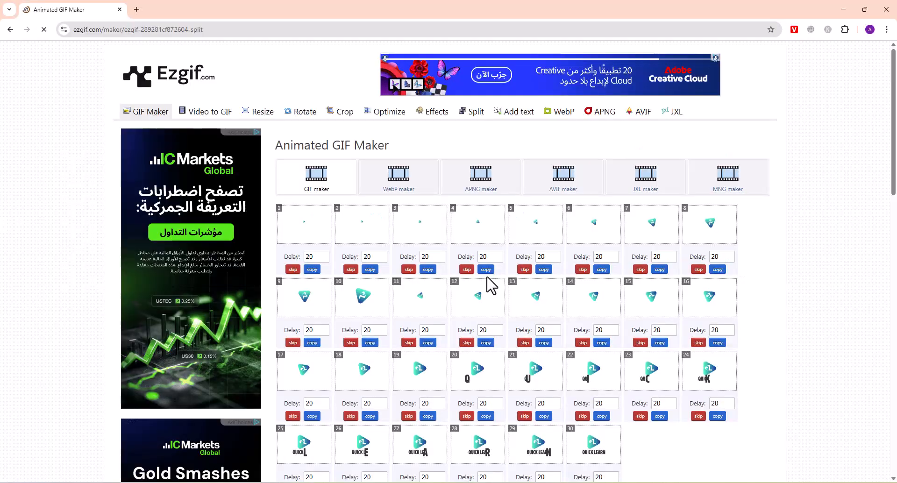
Review the uploaded frames and GIF options on Ezgif, keep the delay time of 20, and generate the animated GIF.
scroll(485, 284, "down", 6)
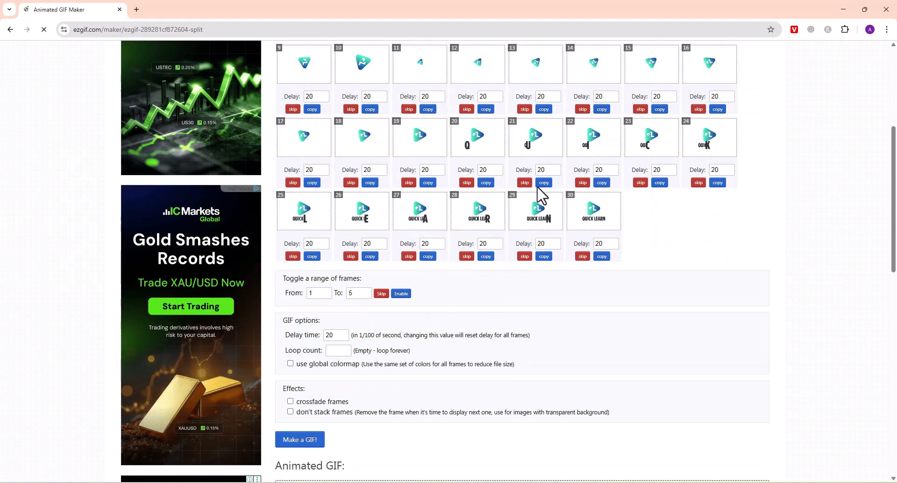
scroll(629, 241, "up", 2)
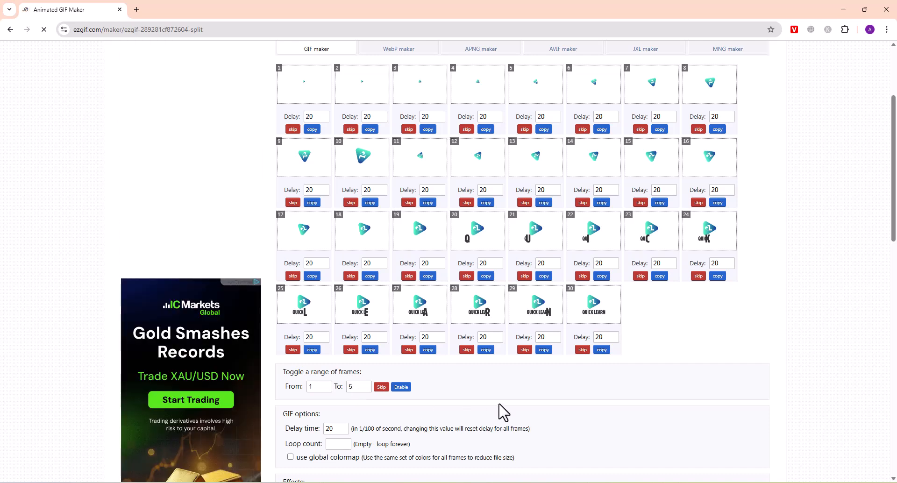
scroll(485, 382, "down", 2)
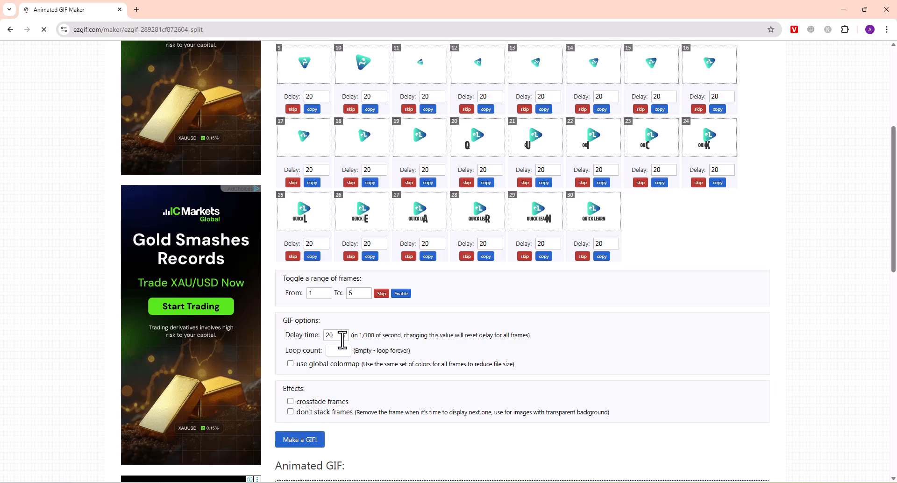
scroll(357, 309, "down", 1)
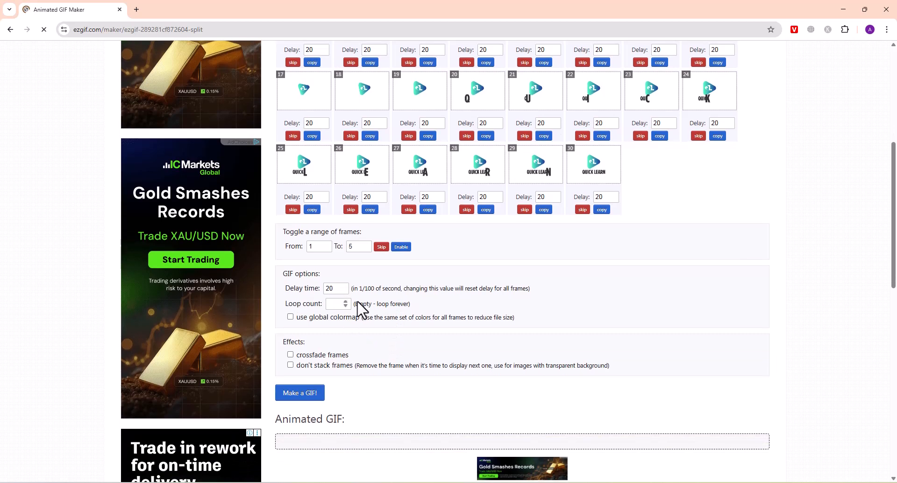
scroll(465, 330, "down", 2)
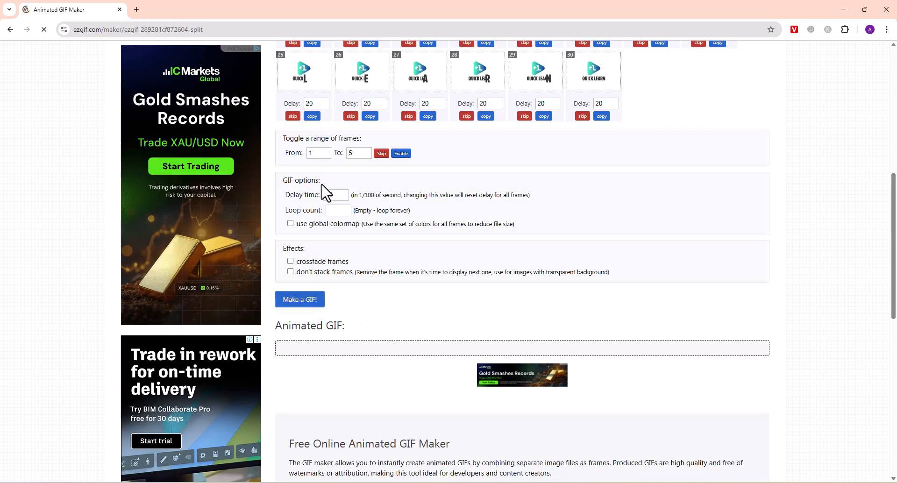
left_click(312, 301)
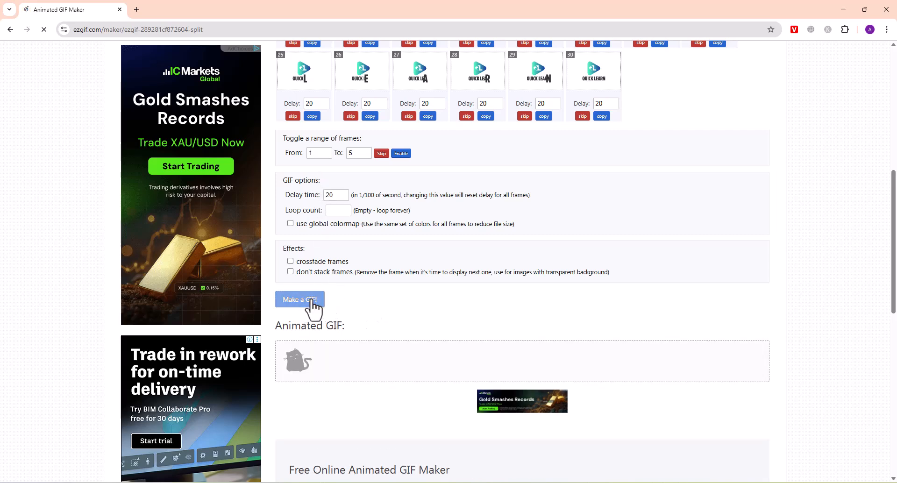
scroll(469, 285, "down", 2)
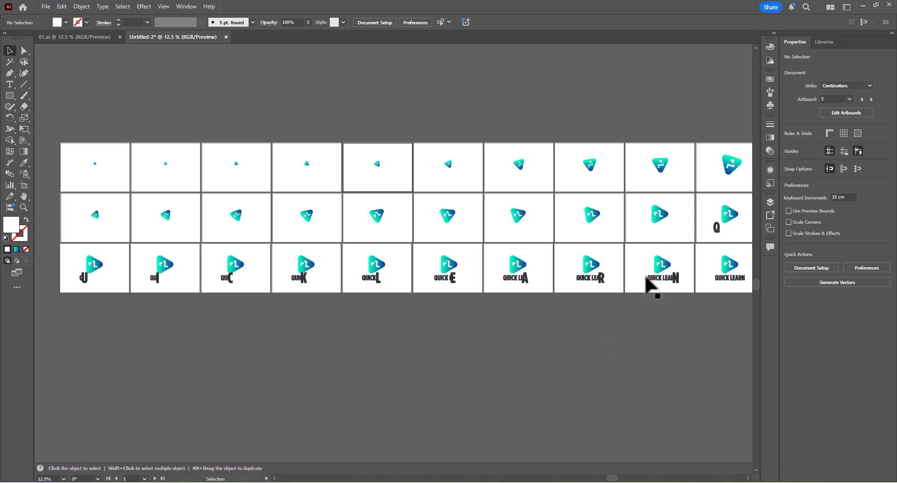
In Illustrator, rotate the logos on artboards 11 to 19 half a turn without their white backgrounds, and return to Ezgif.
left_click(658, 232)
left_click(669, 232)
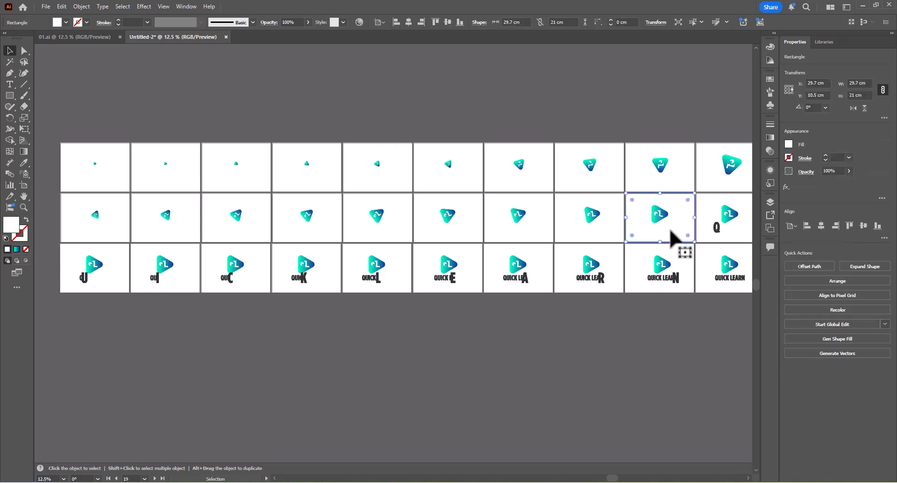
scroll(157, 240, "down", 2, "alt")
left_click_drag(90, 217, 412, 240)
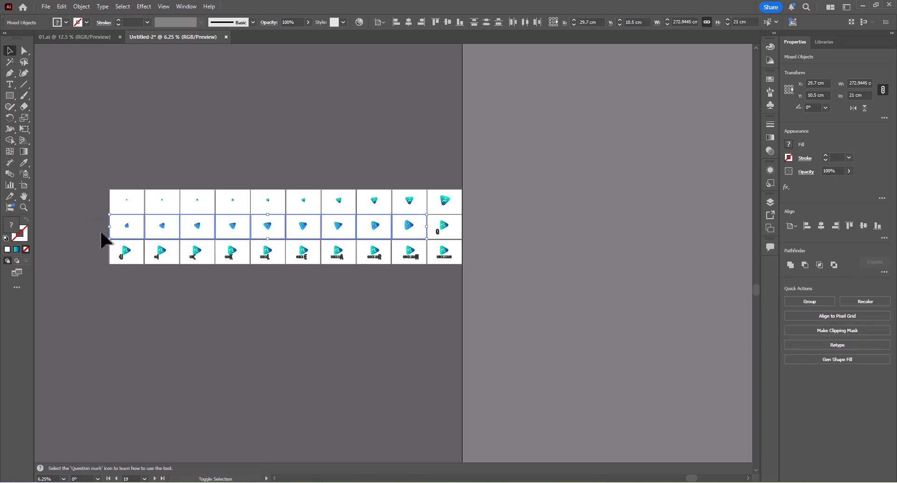
left_click_drag(101, 232, 351, 240)
left_click_drag(404, 235, 487, 245)
key("r")
key("ctrl+space")
key("v")
left_click(494, 179)
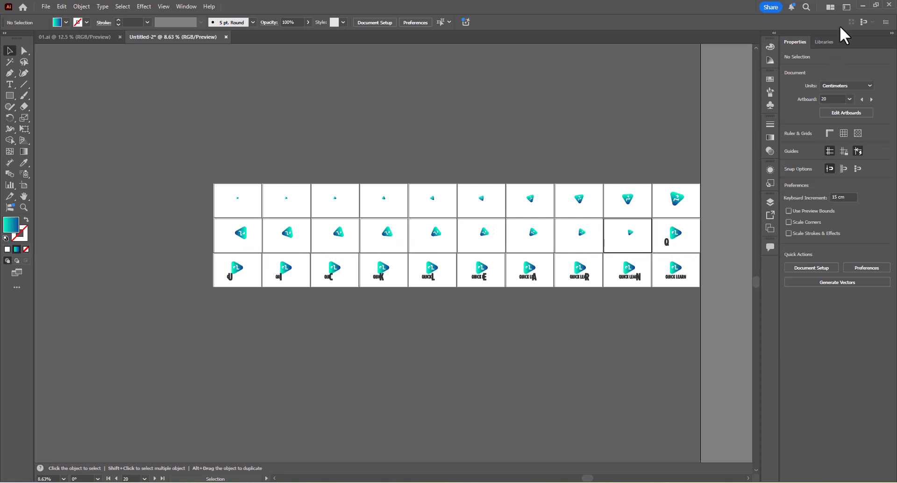
left_click(862, 6)
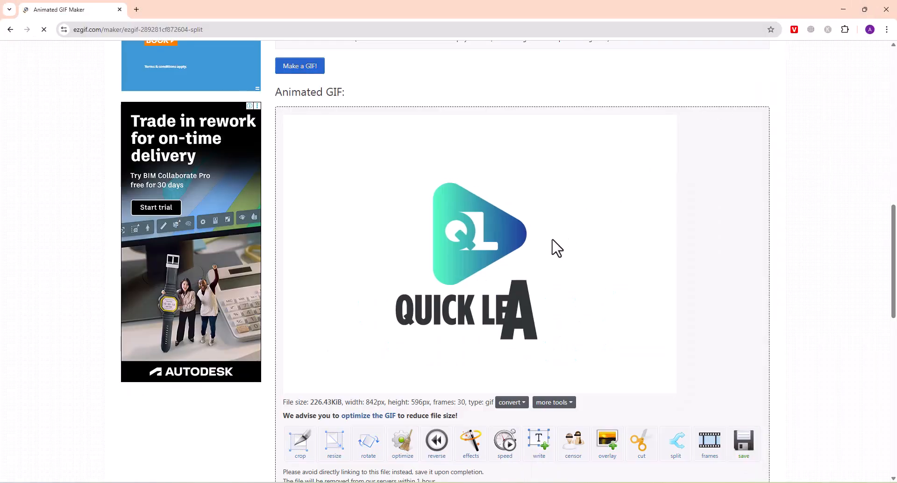